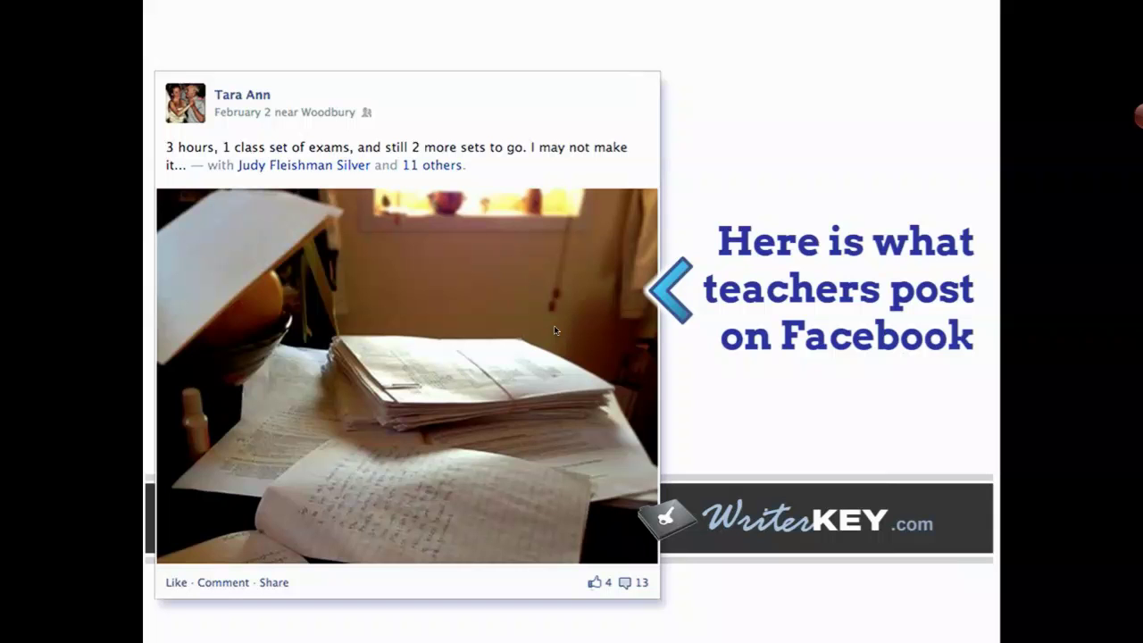
Advance the webinar slideshow to the photo of cars parked along a street.
{"action": "left_click", "coordinate": [554, 331]}
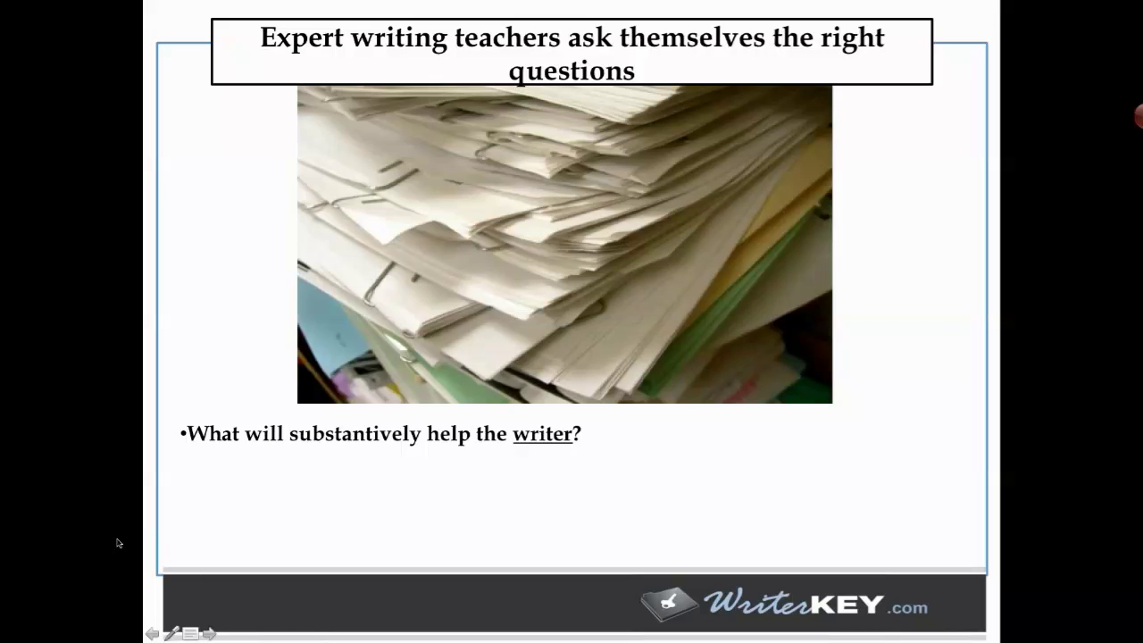
Reveal the feedback and student-evidence questions on the 'Expert writing teachers' slide.
{"action": "left_click", "coordinate": [209, 633]}
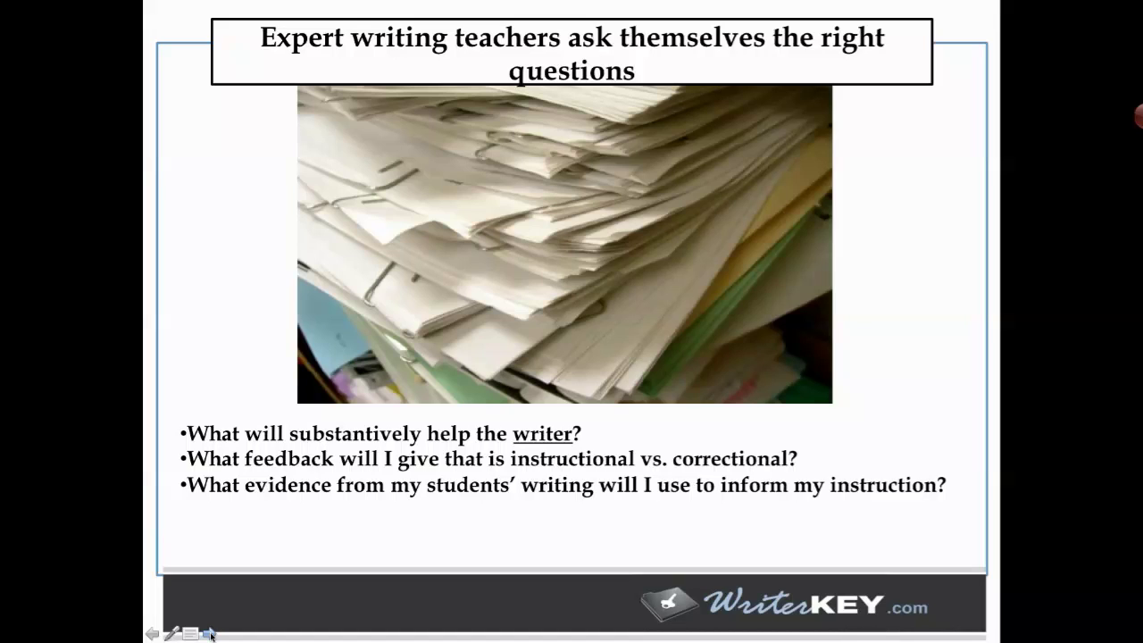
Show the last bullet, then move to the 'Everyone has the capacity to write' slide.
{"action": "left_click", "coordinate": [211, 634]}
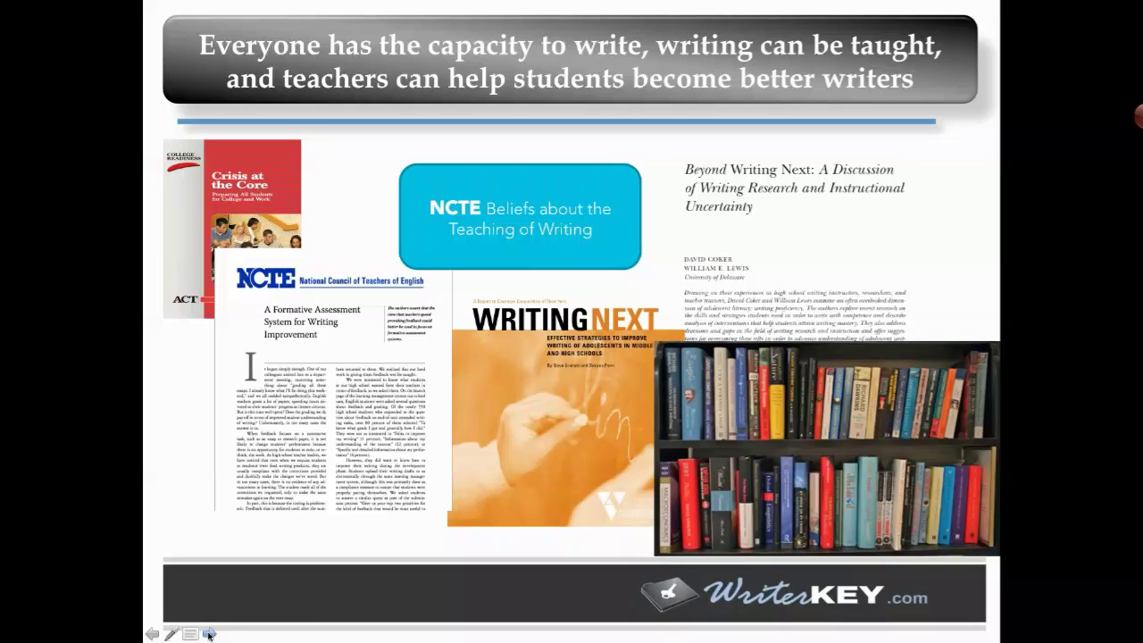
Advance to the slide on John Hattie's Model of Feedback.
{"action": "left_click", "coordinate": [209, 634]}
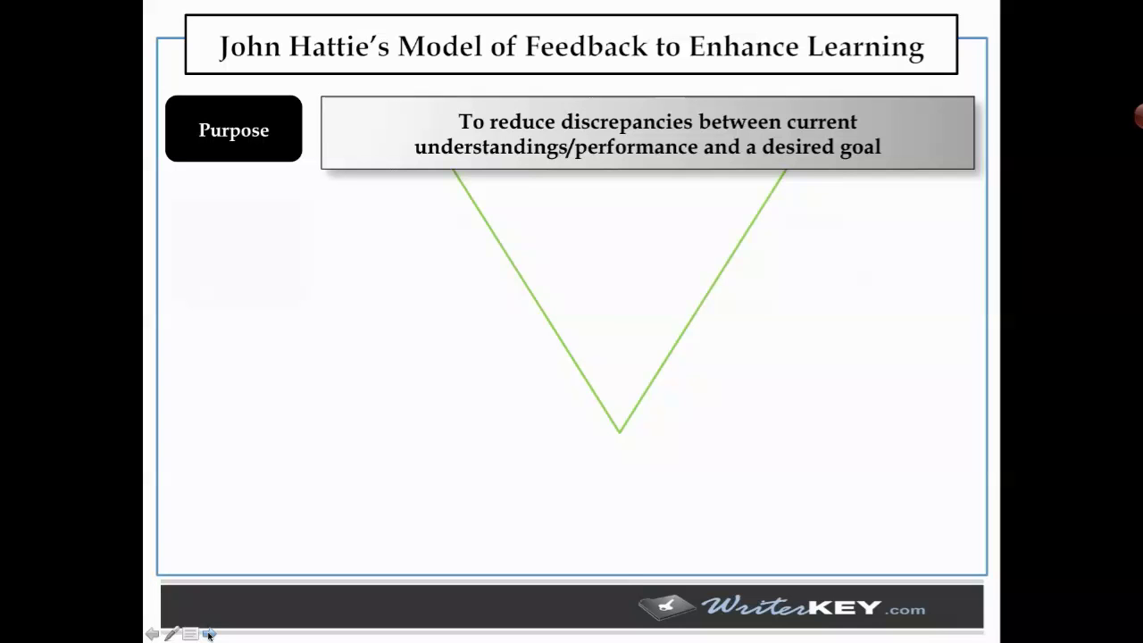
Reveal how the discrepancy is reduced, then end the slideshow on slide 19, the writerKEY demo.
{"action": "left_click", "coordinate": [209, 634]}
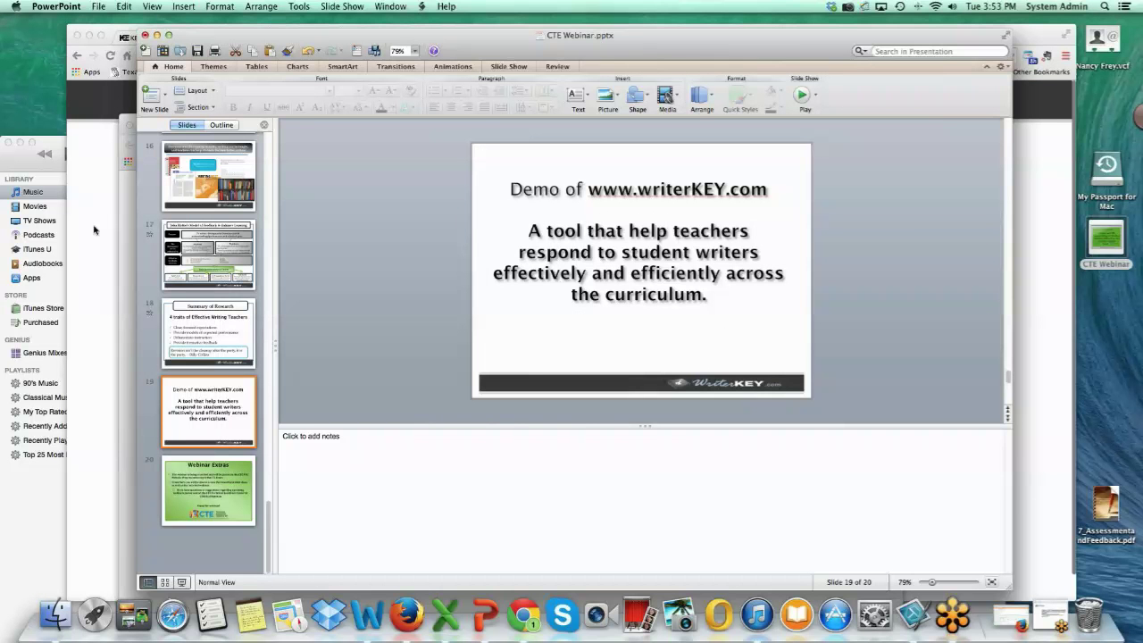
Log in to the WriterKey demo site in Chrome with the saved teacher account and its password.
{"action": "key", "text": "super+Tab"}
{"action": "left_click", "coordinate": [396, 102]}
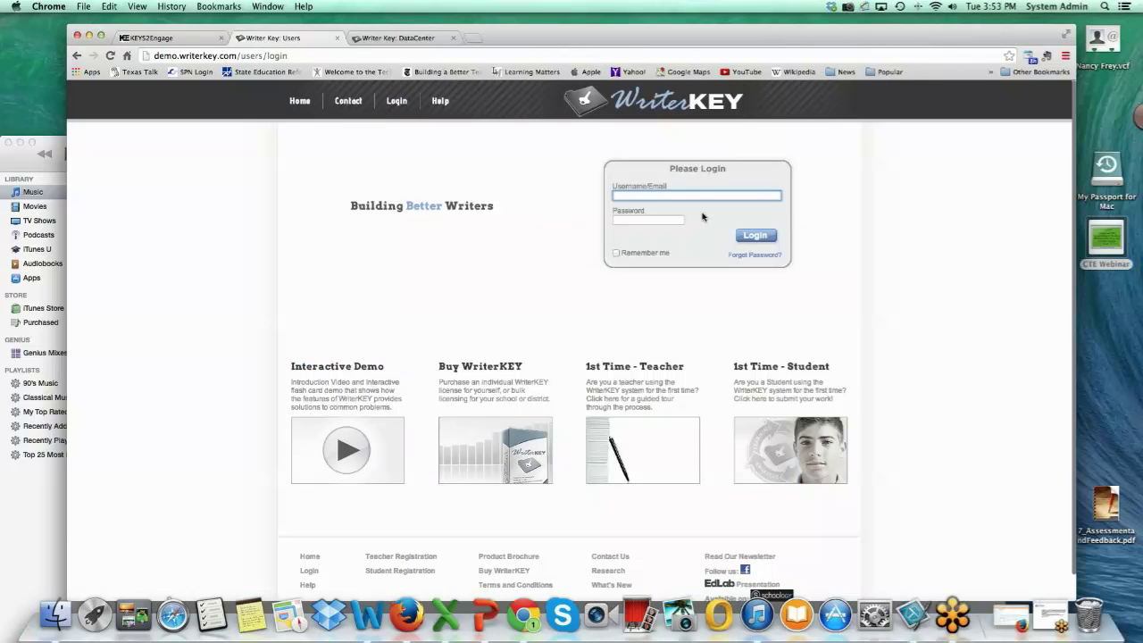
{"action": "type", "text": "dem"}
{"action": "key", "text": "Down"}
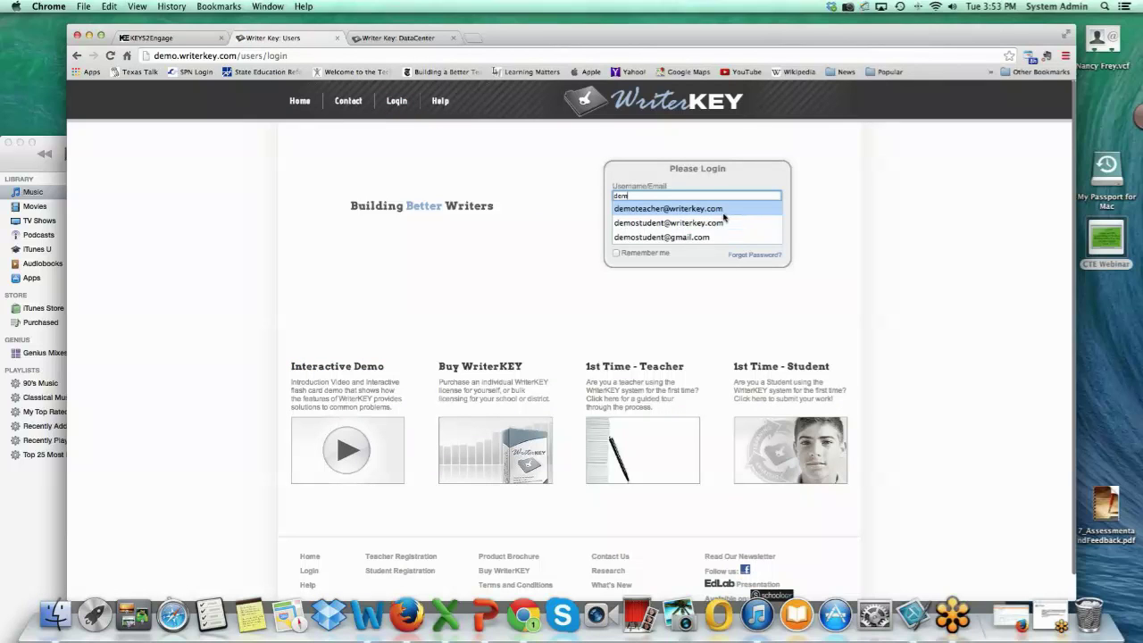
{"action": "key", "text": "Return"}
{"action": "left_click", "coordinate": [662, 220]}
{"action": "type", "text": "••••"}
{"action": "key", "text": "Return"}
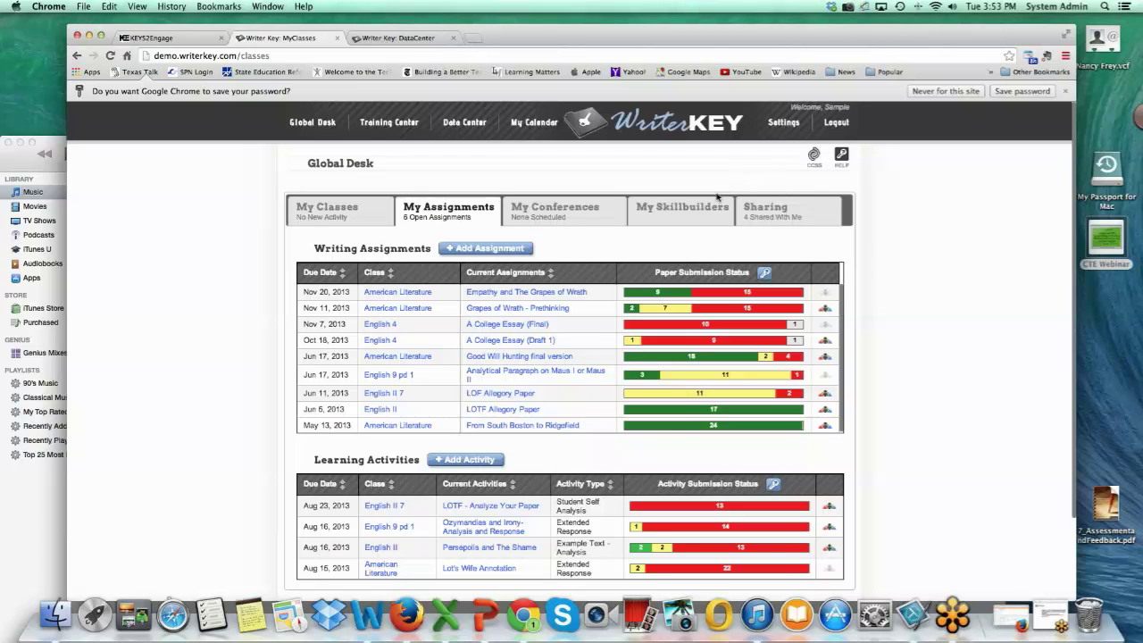
{"action": "mouse_move", "coordinate": [649, 324]}
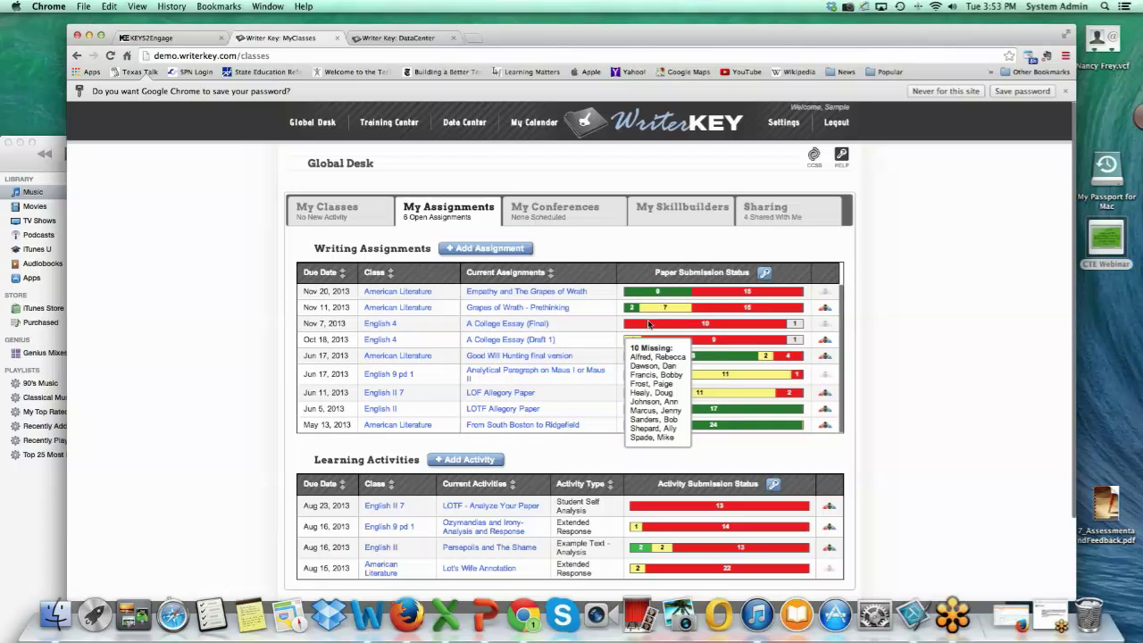
{"action": "scroll", "coordinate": [650, 324], "scroll_direction": "down", "scroll_amount": 1}
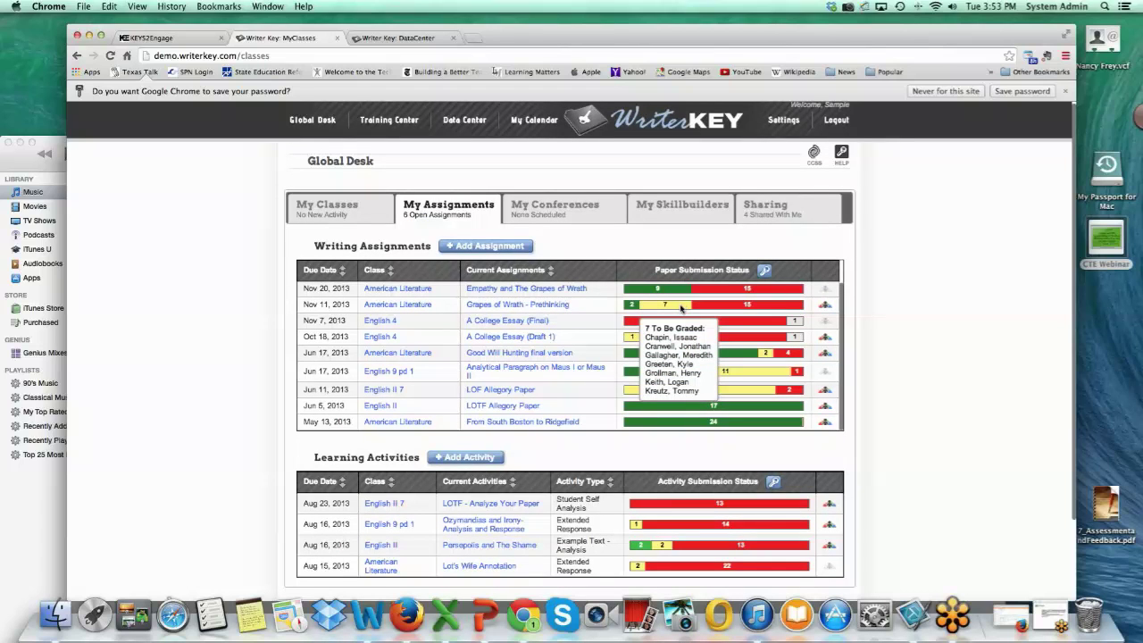
{"action": "mouse_move", "coordinate": [709, 306]}
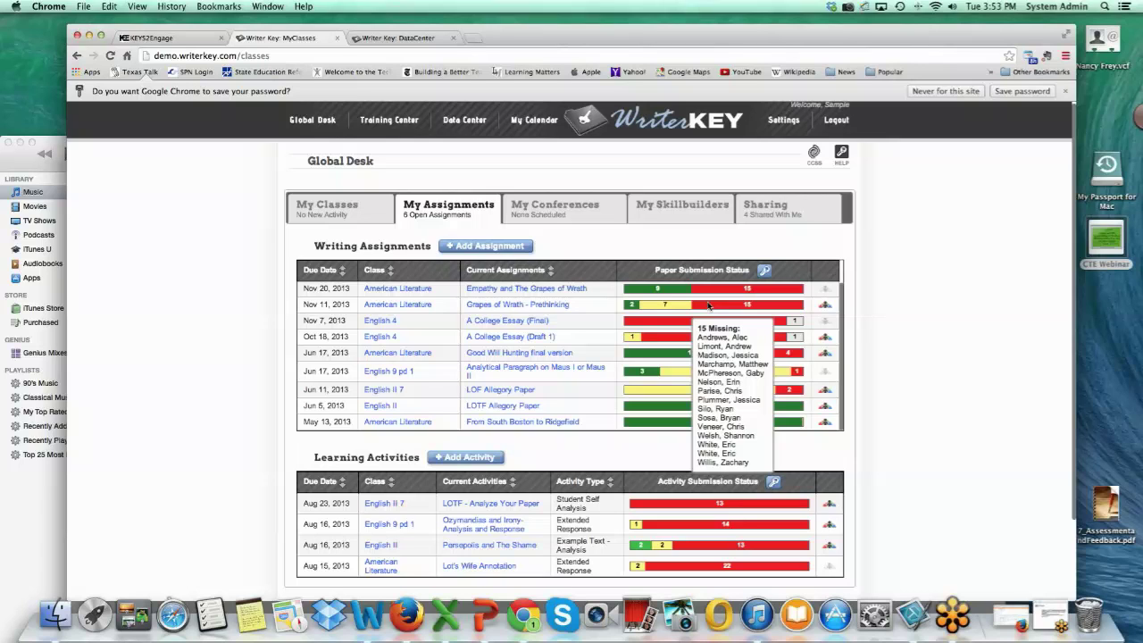
Review A College Essay (Draft 1): its missing students, the reminder email, and the one handed-in paper.
{"action": "left_click", "coordinate": [511, 338]}
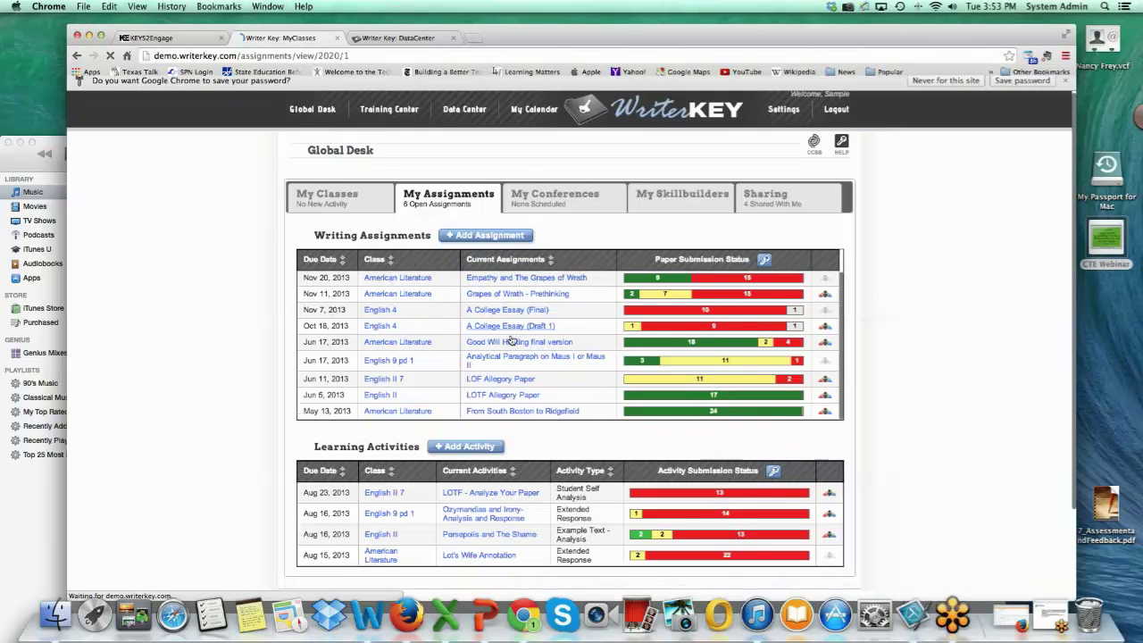
{"action": "left_click", "coordinate": [307, 268]}
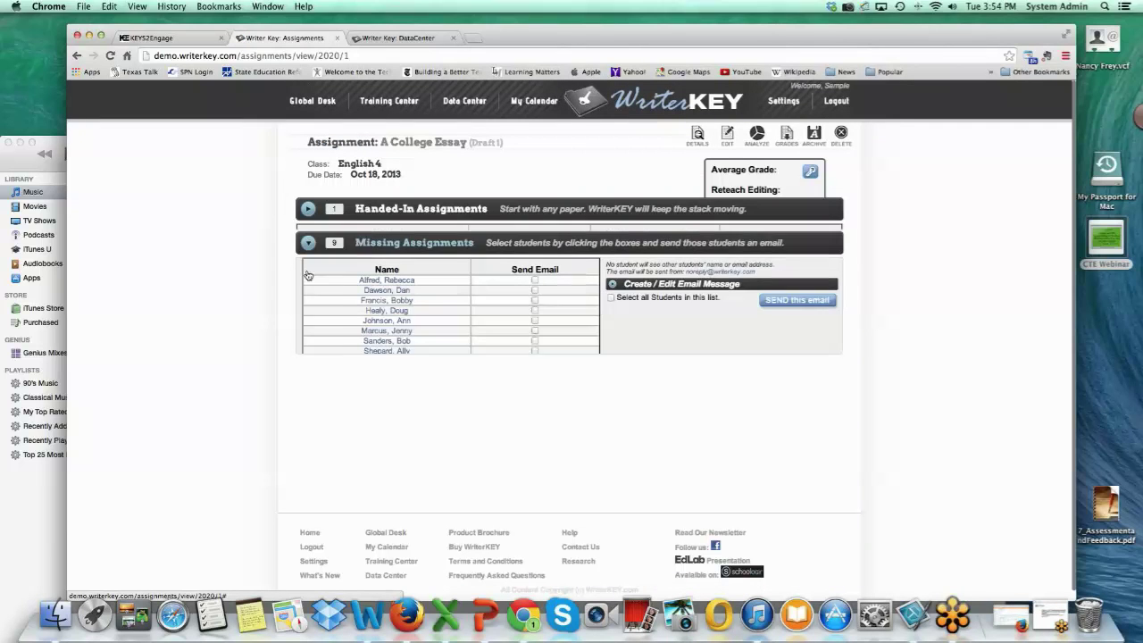
{"action": "left_click", "coordinate": [613, 277]}
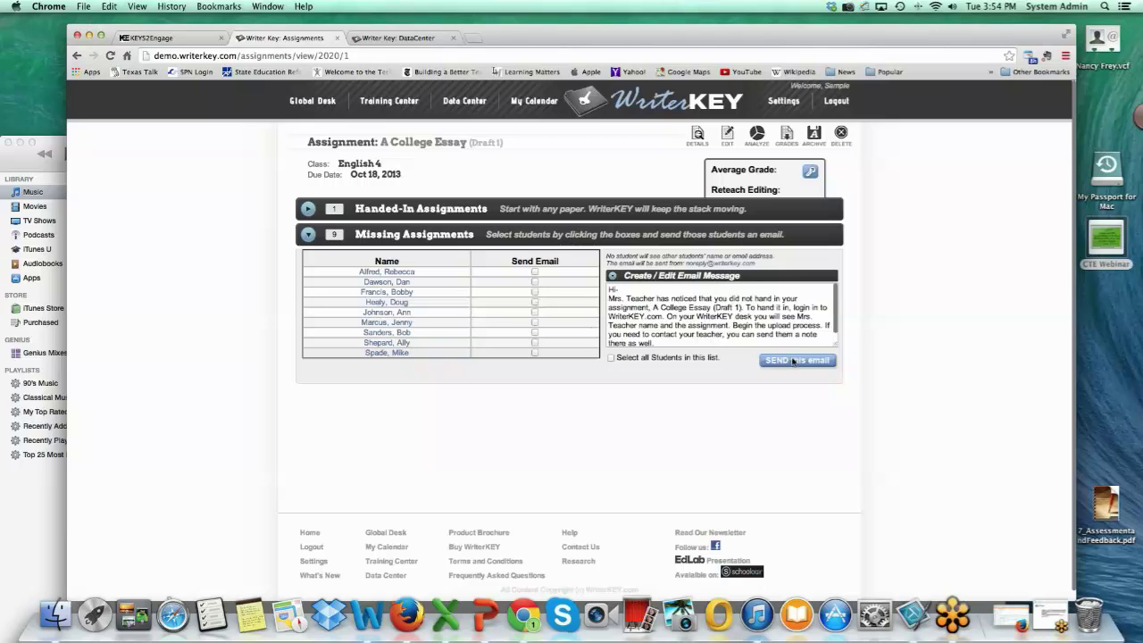
{"action": "left_click", "coordinate": [535, 271]}
{"action": "left_click", "coordinate": [535, 271]}
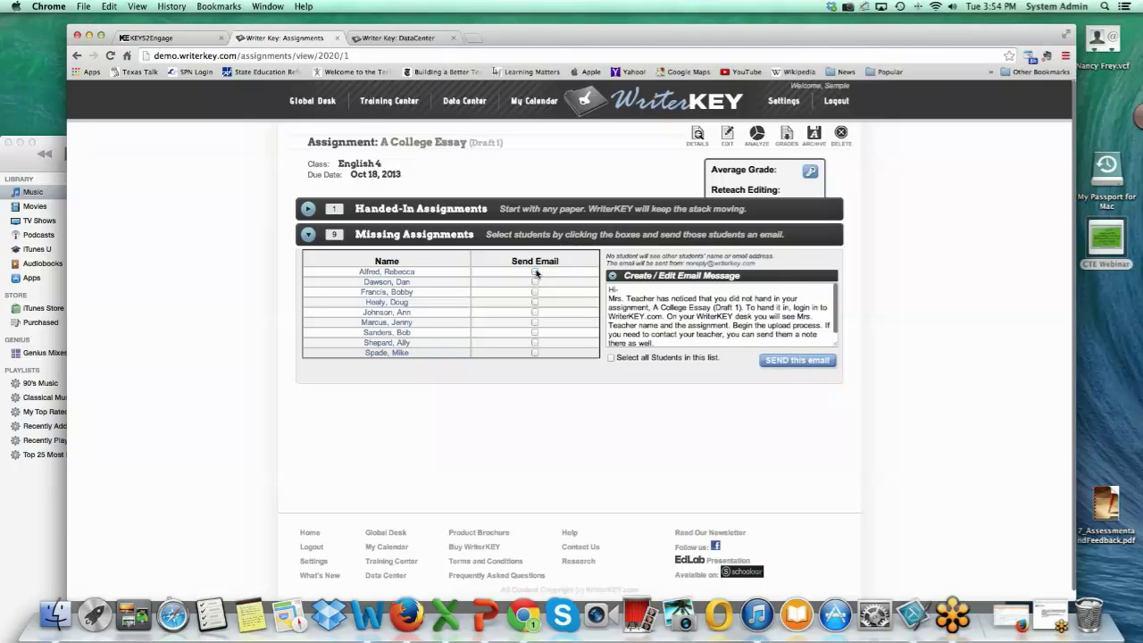
{"action": "left_click", "coordinate": [307, 209]}
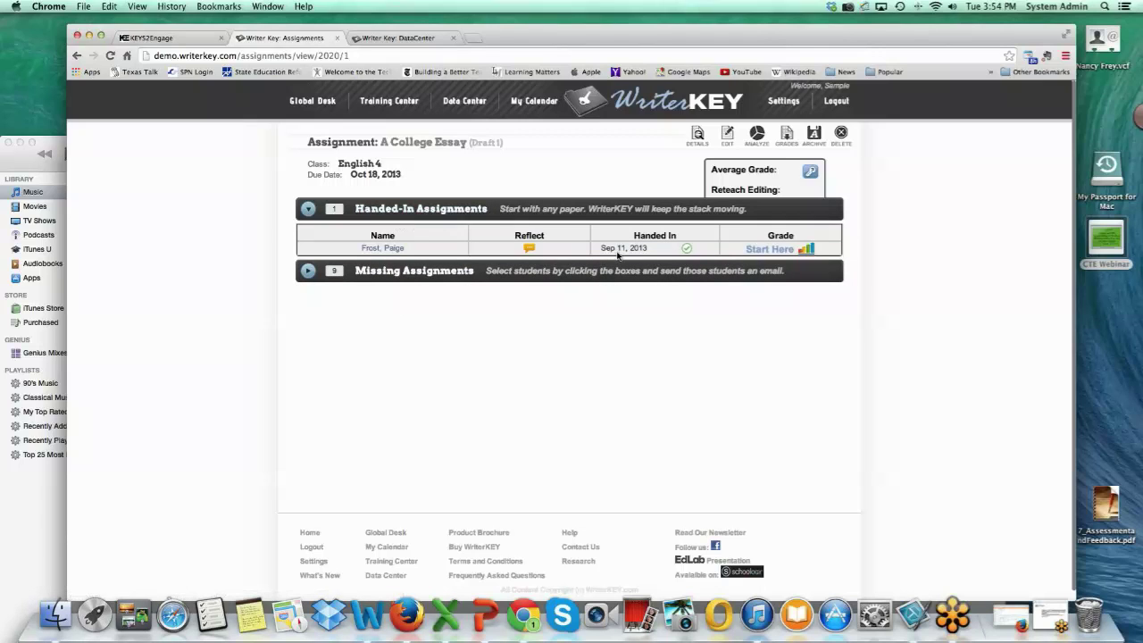
{"action": "left_click", "coordinate": [321, 104]}
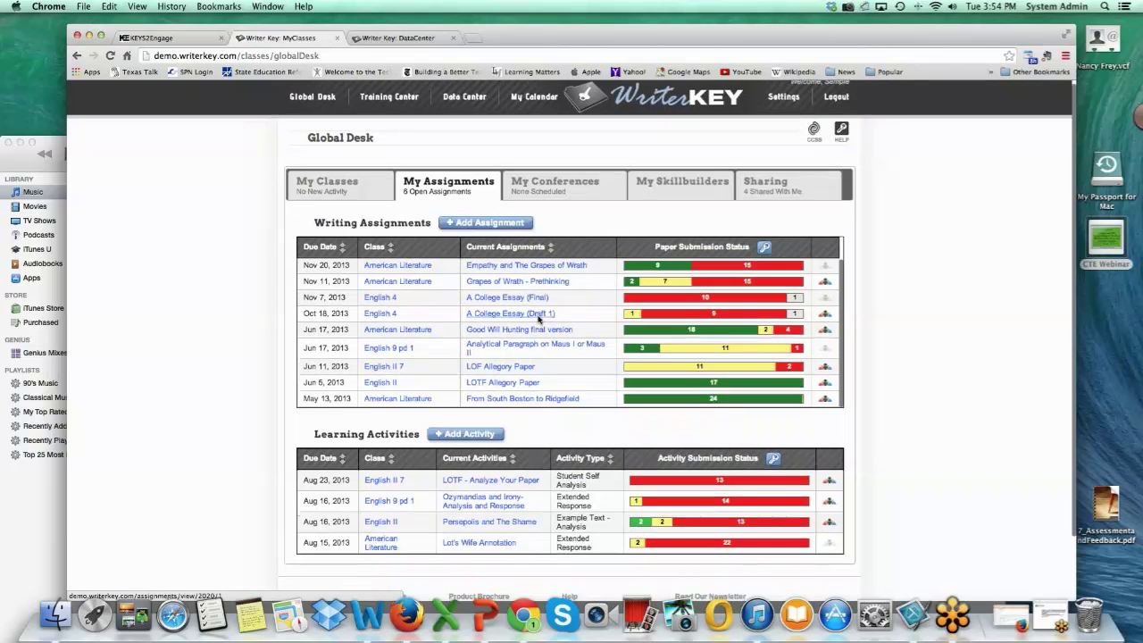
Open the Empathy and The Grapes of Wrath assignment and inspect its Reflect and End Comment icons.
{"action": "scroll", "coordinate": [516, 296], "scroll_direction": "down", "scroll_amount": 1}
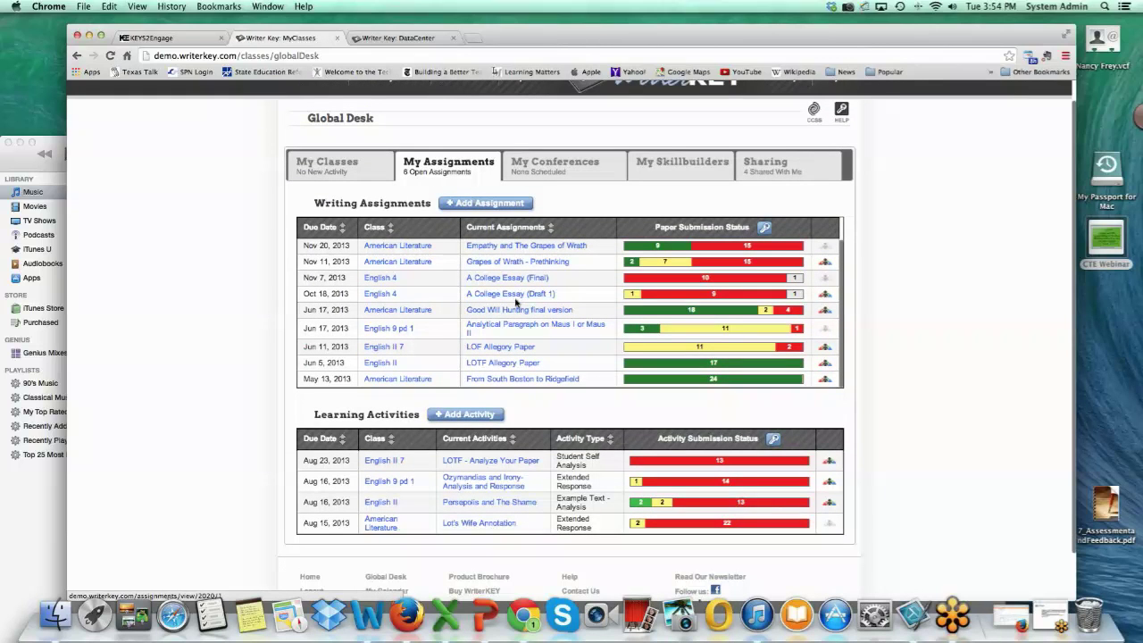
{"action": "left_click", "coordinate": [523, 248]}
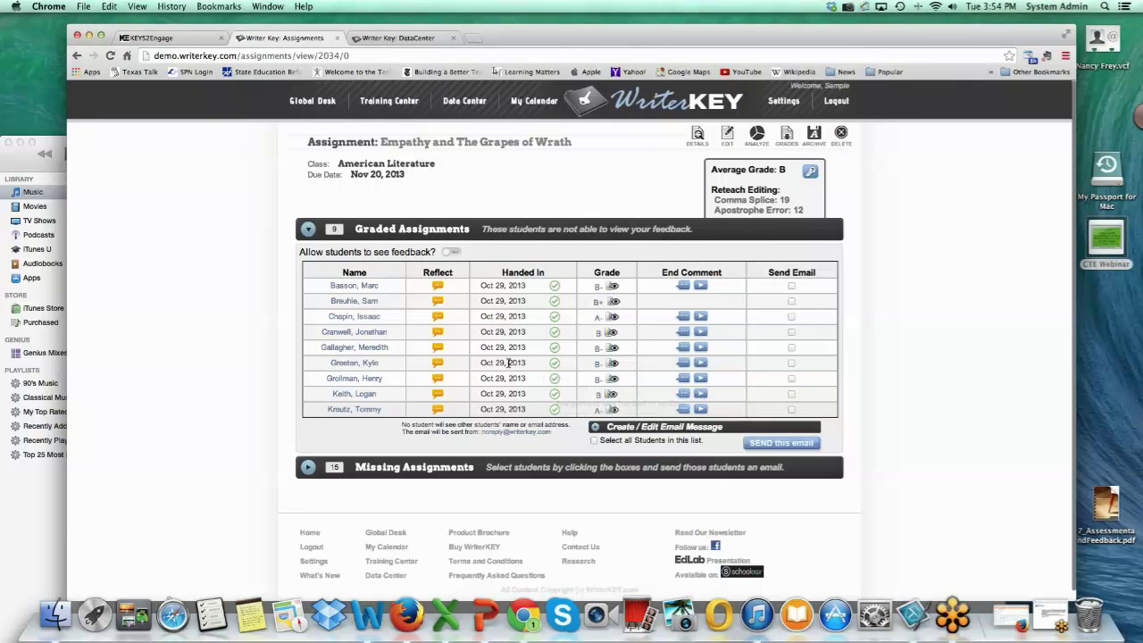
{"action": "mouse_move", "coordinate": [437, 403]}
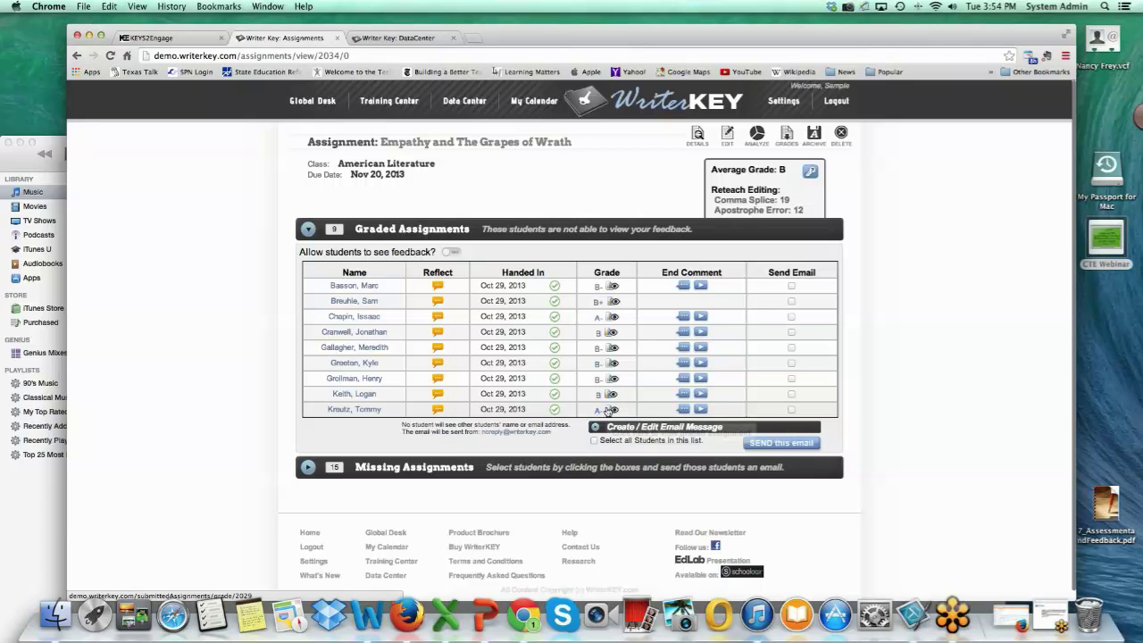
{"action": "mouse_move", "coordinate": [680, 410]}
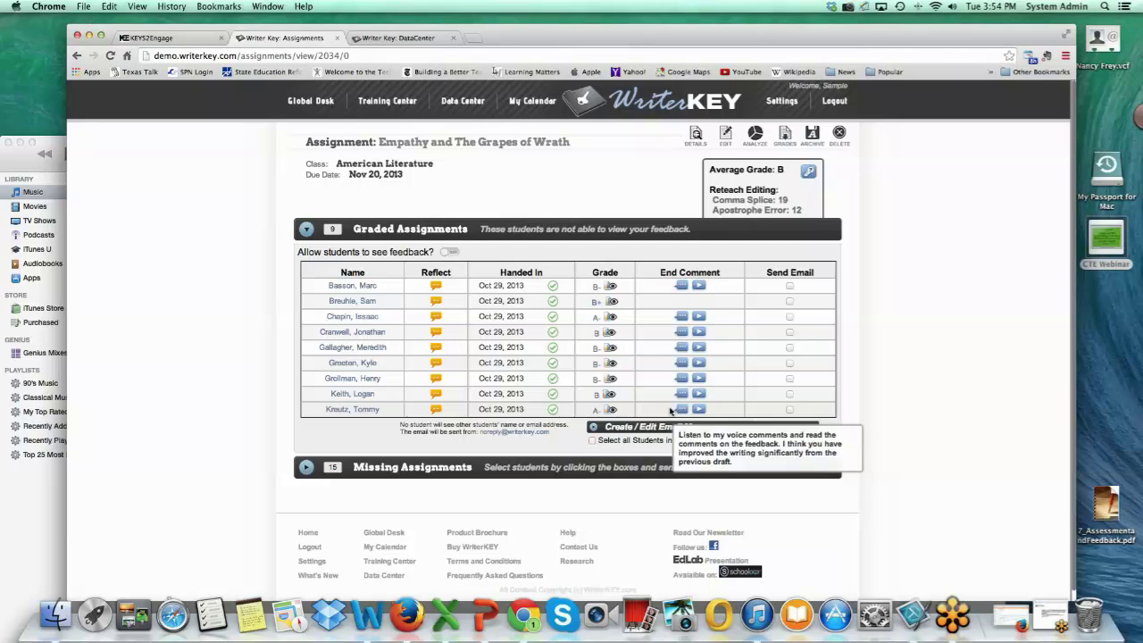
Open the last student's graded paper and read the rubric notes on its highlighted passages.
{"action": "left_click", "coordinate": [612, 411]}
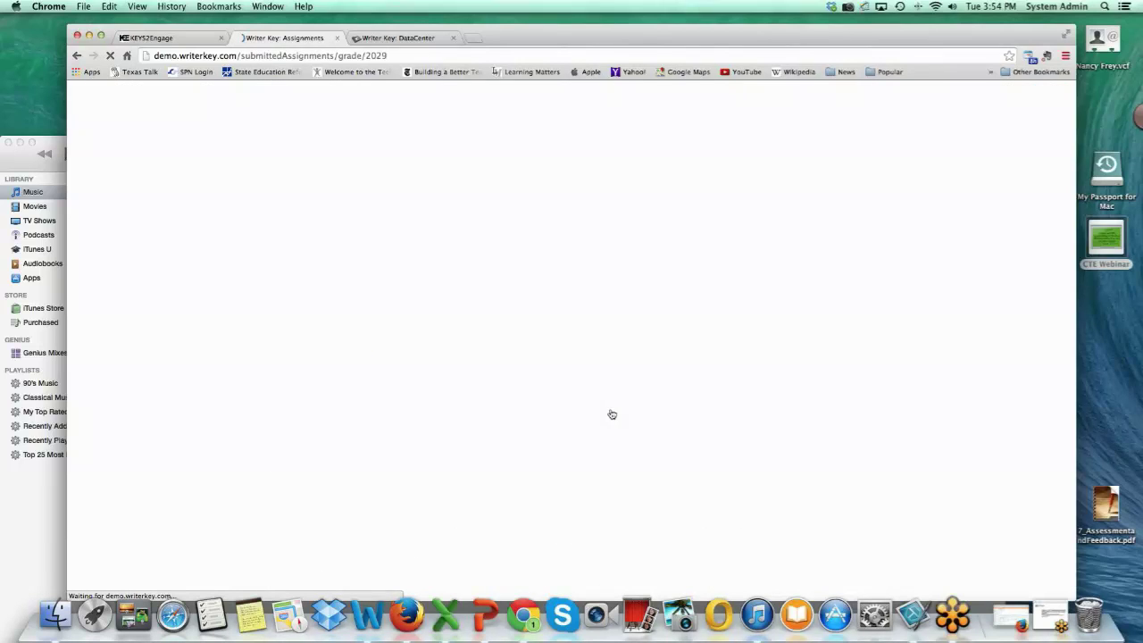
{"action": "scroll", "coordinate": [545, 382], "scroll_direction": "down", "scroll_amount": 2}
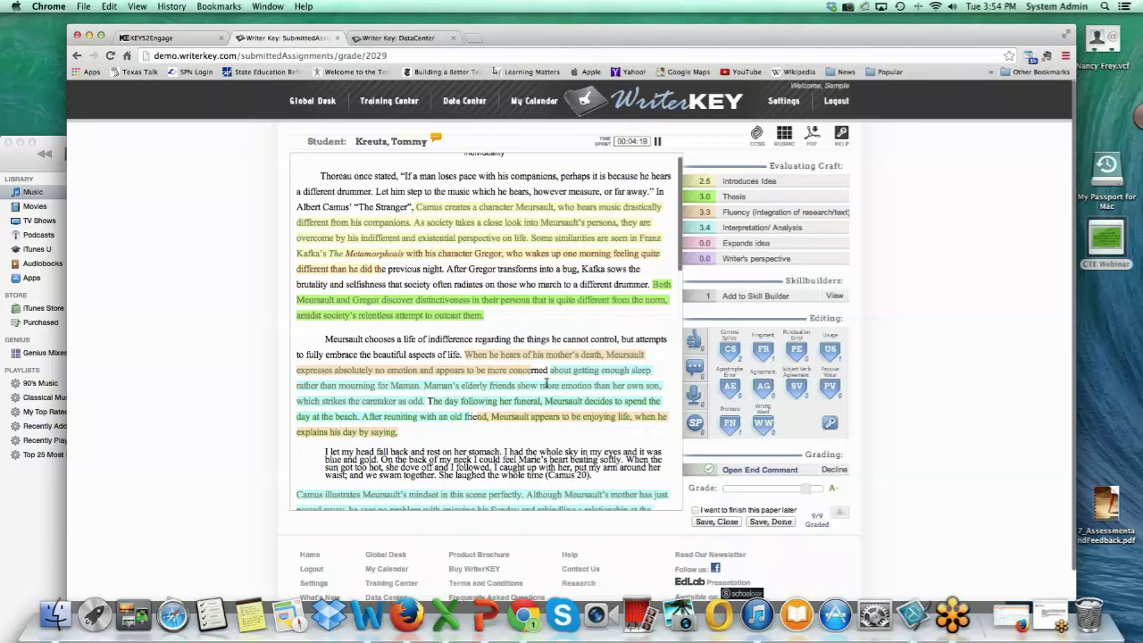
{"action": "scroll", "coordinate": [545, 382], "scroll_direction": "down", "scroll_amount": 1}
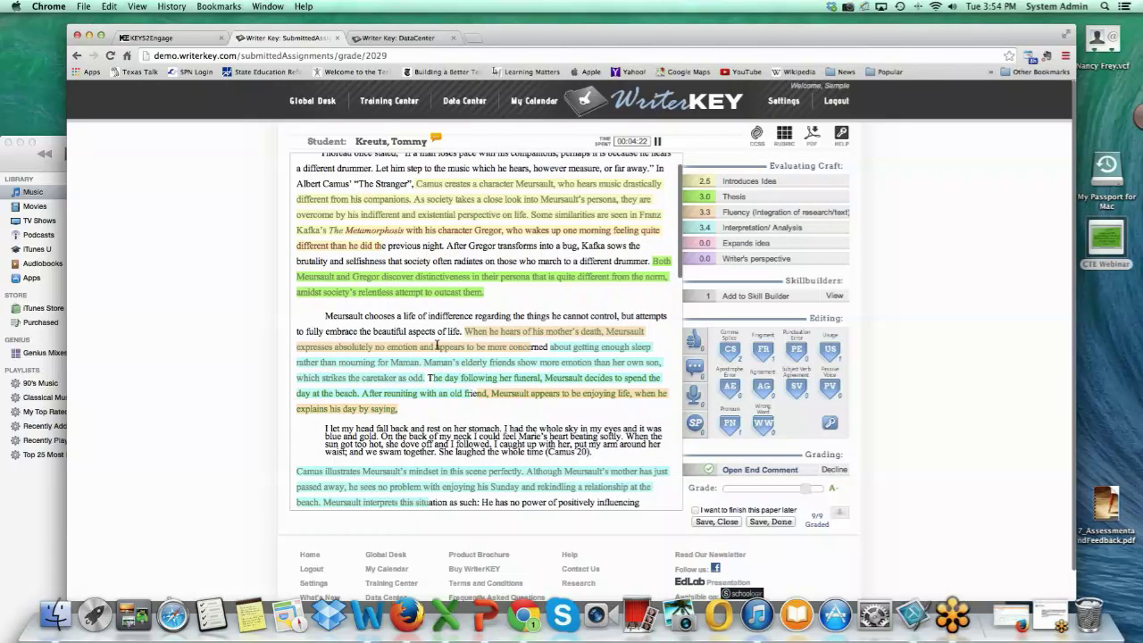
{"action": "mouse_move", "coordinate": [437, 346]}
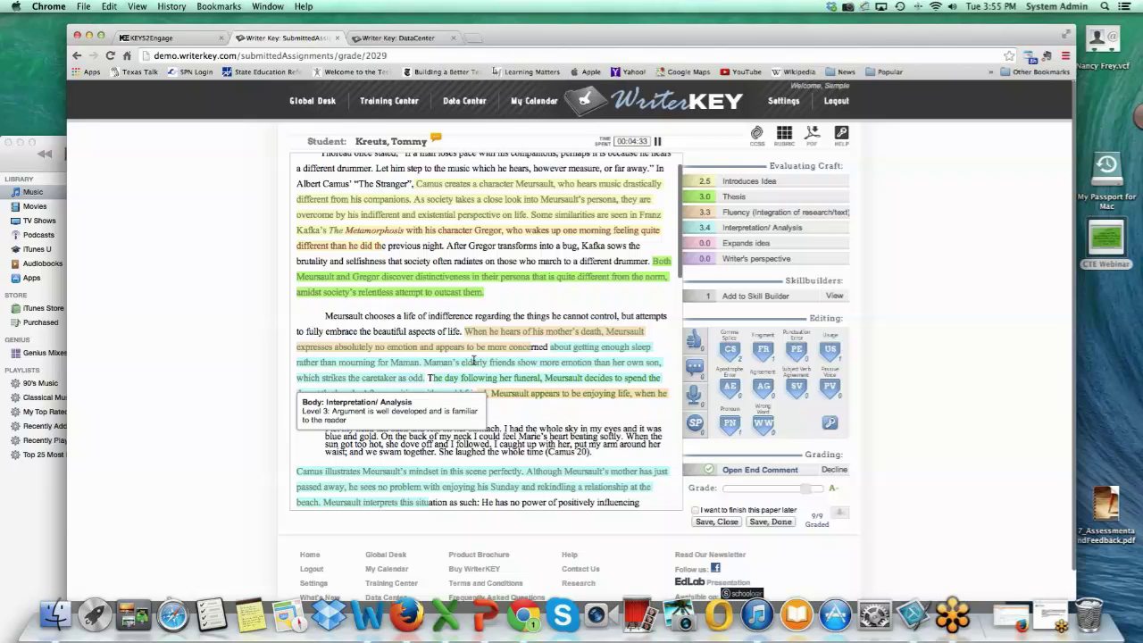
{"action": "scroll", "coordinate": [474, 360], "scroll_direction": "down", "scroll_amount": 5}
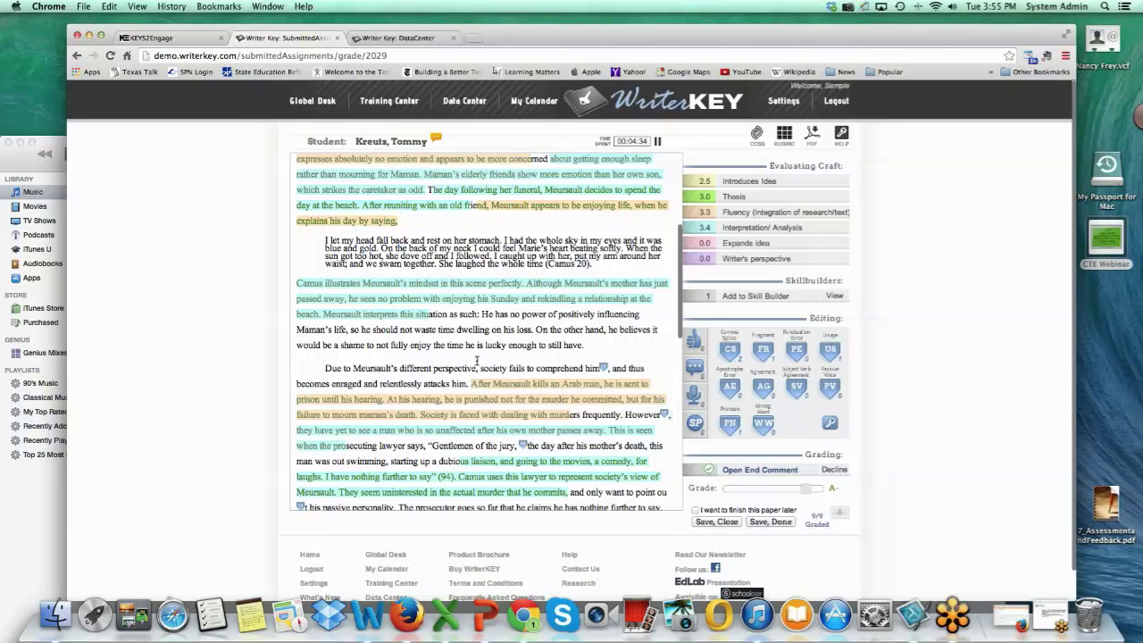
{"action": "scroll", "coordinate": [476, 359], "scroll_direction": "down", "scroll_amount": 3}
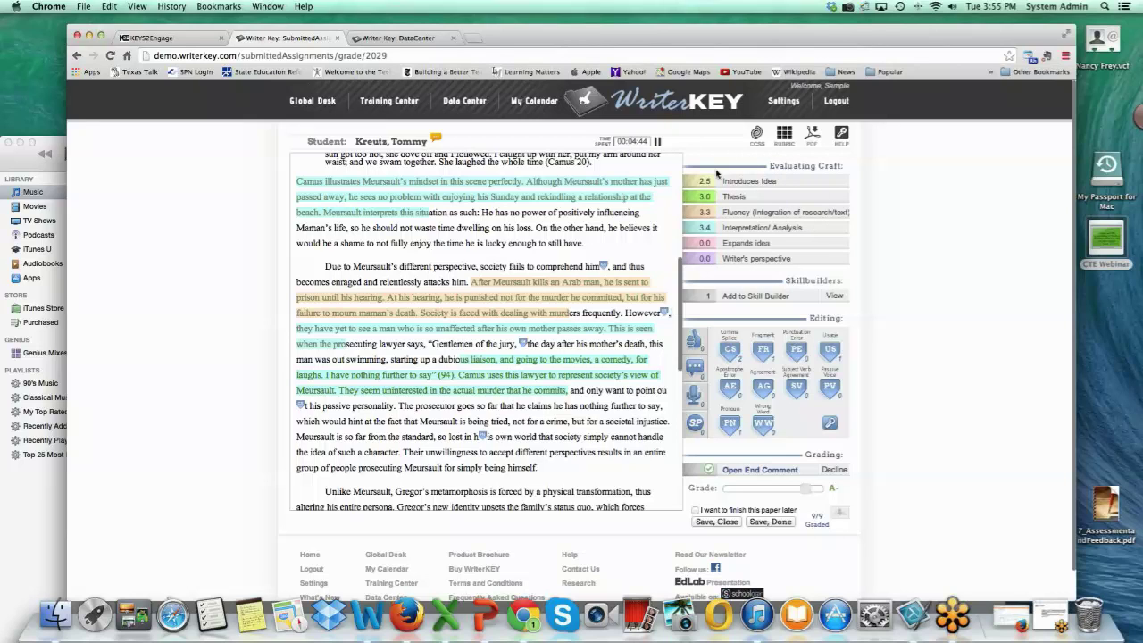
{"action": "mouse_move", "coordinate": [496, 282]}
{"action": "mouse_move", "coordinate": [508, 327]}
{"action": "scroll", "coordinate": [508, 327], "scroll_direction": "down", "scroll_amount": 1}
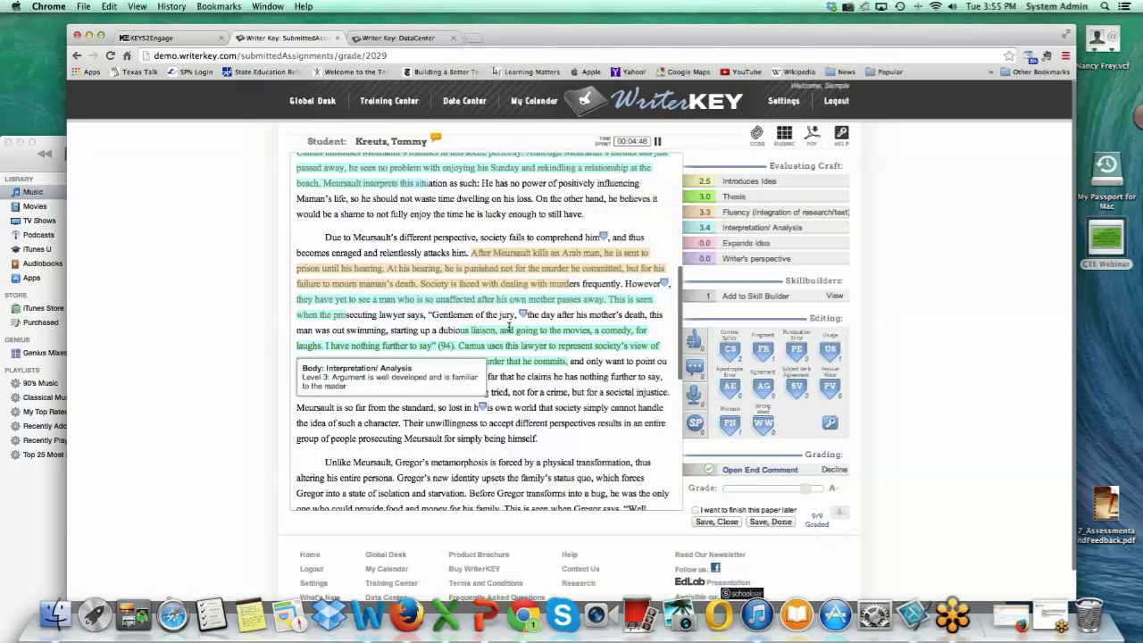
Tag the passage from 'Kafka shows that Gregor' to 'from either party.' as Interpretation/Analysis Level 3.
{"action": "scroll", "coordinate": [509, 326], "scroll_direction": "down", "scroll_amount": 8}
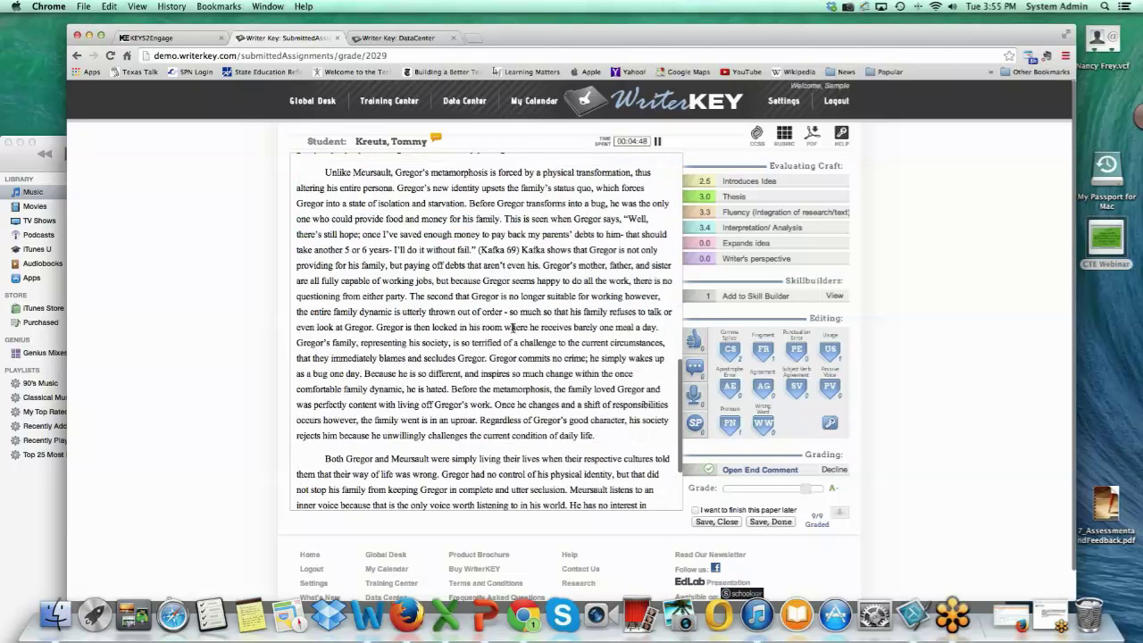
{"action": "scroll", "coordinate": [512, 327], "scroll_direction": "up", "scroll_amount": 1}
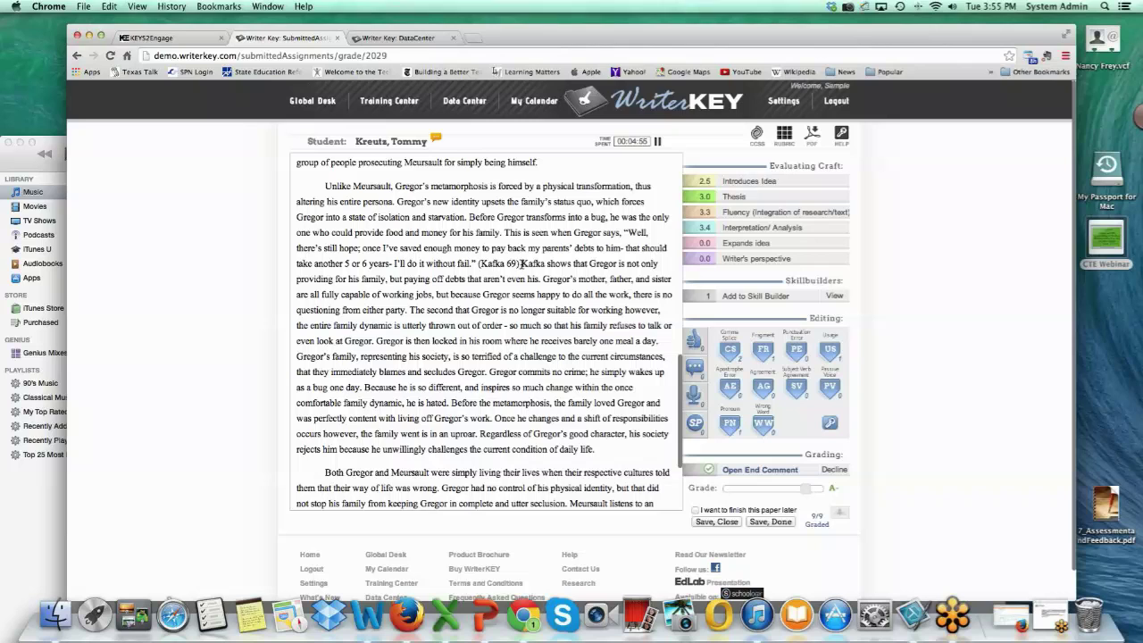
{"action": "left_click_drag", "start_coordinate": [521, 263], "coordinate": [408, 310]}
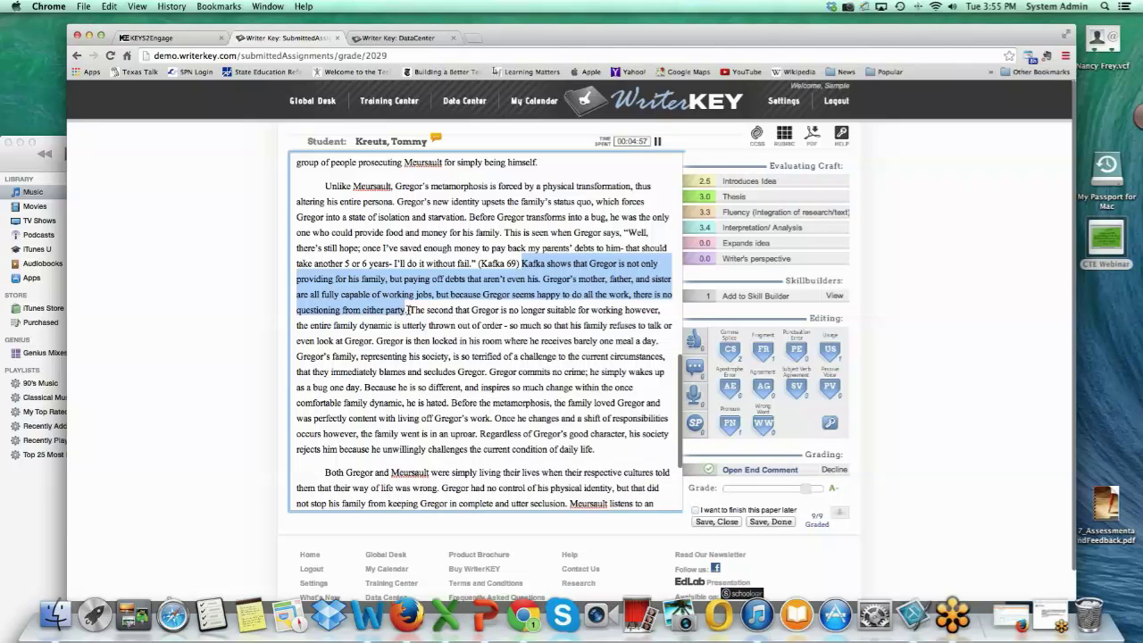
{"action": "left_click", "coordinate": [755, 230]}
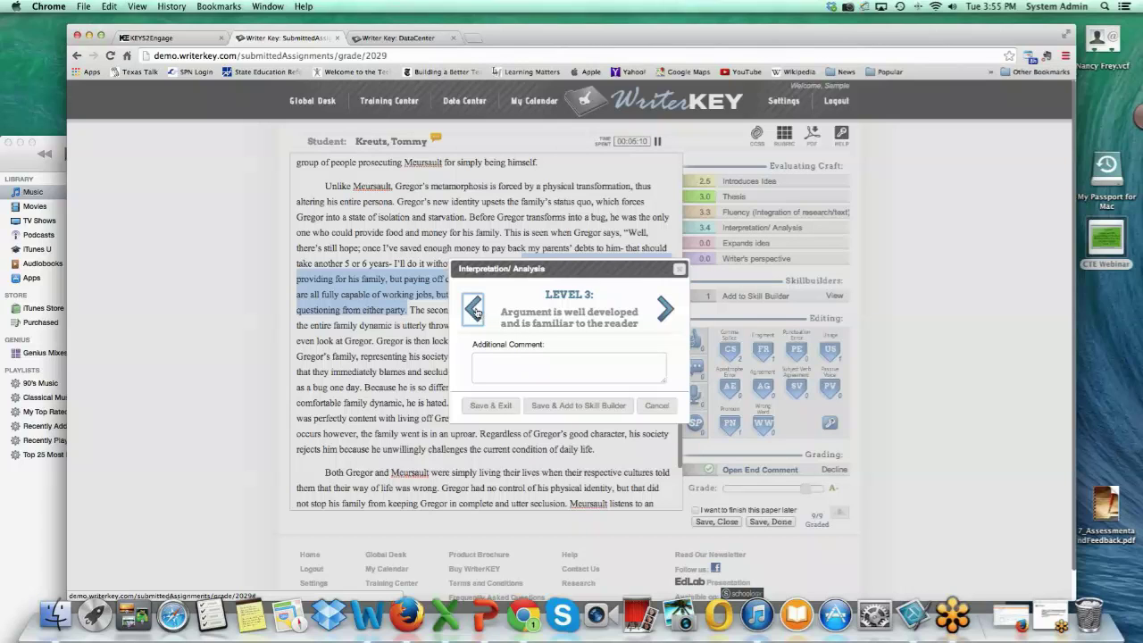
{"action": "left_click", "coordinate": [475, 310]}
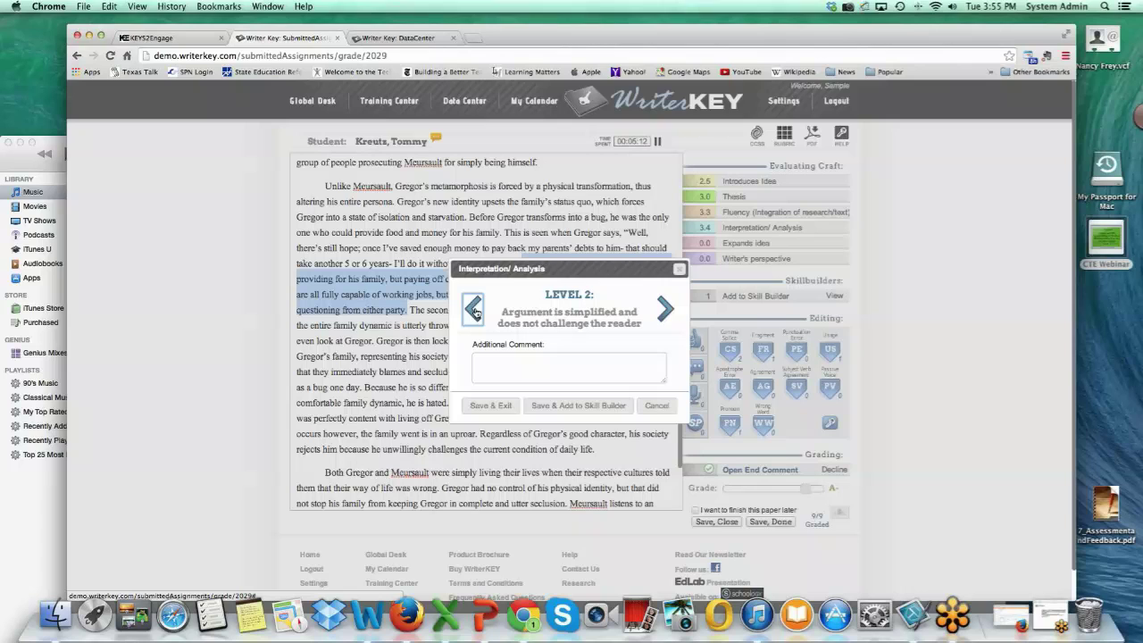
{"action": "left_click", "coordinate": [475, 310]}
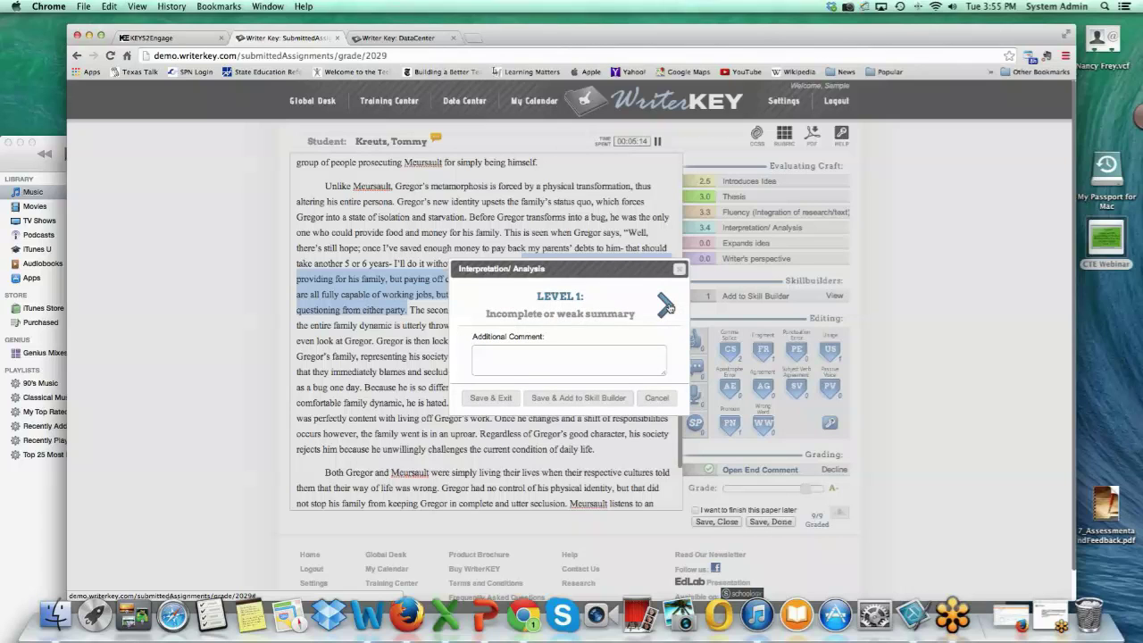
{"action": "left_click", "coordinate": [664, 309]}
{"action": "left_click", "coordinate": [663, 309]}
{"action": "left_click", "coordinate": [487, 408]}
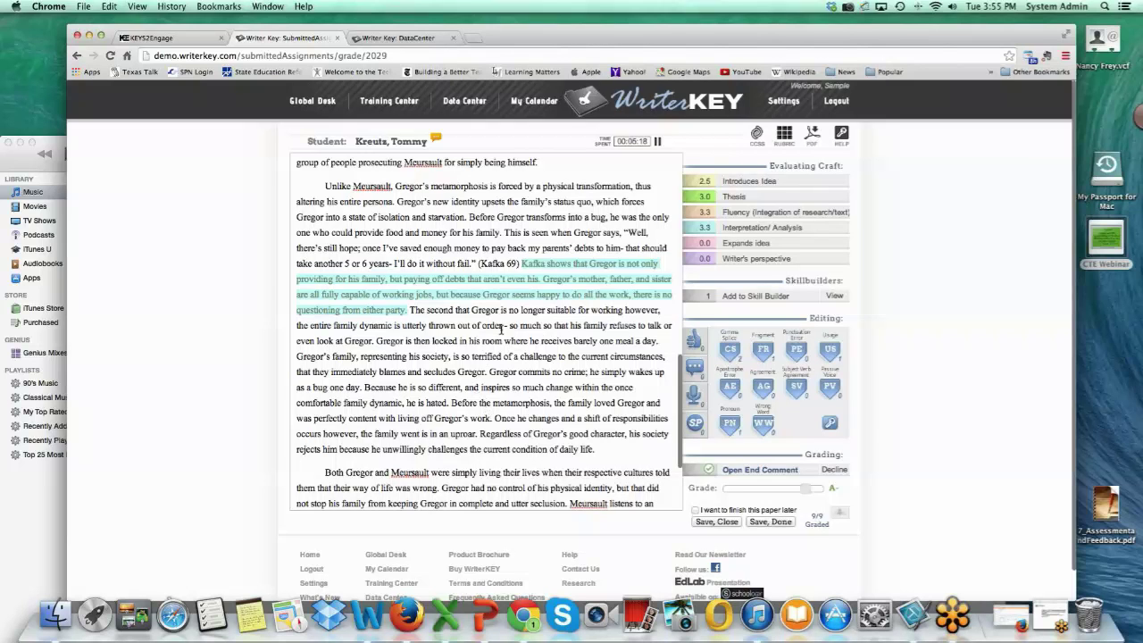
Tag the passage beginning 'The second that Gregor' as Fluency Level 3 with comment 'I am doing this on a demo'.
{"action": "left_click_drag", "start_coordinate": [410, 310], "coordinate": [416, 341]}
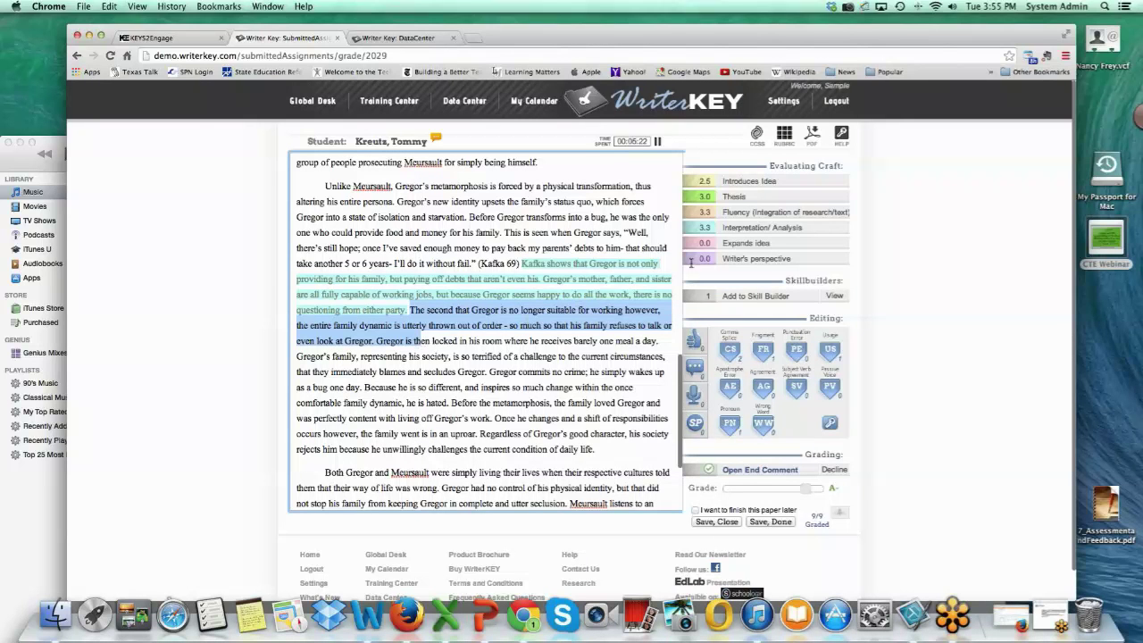
{"action": "left_click", "coordinate": [771, 214]}
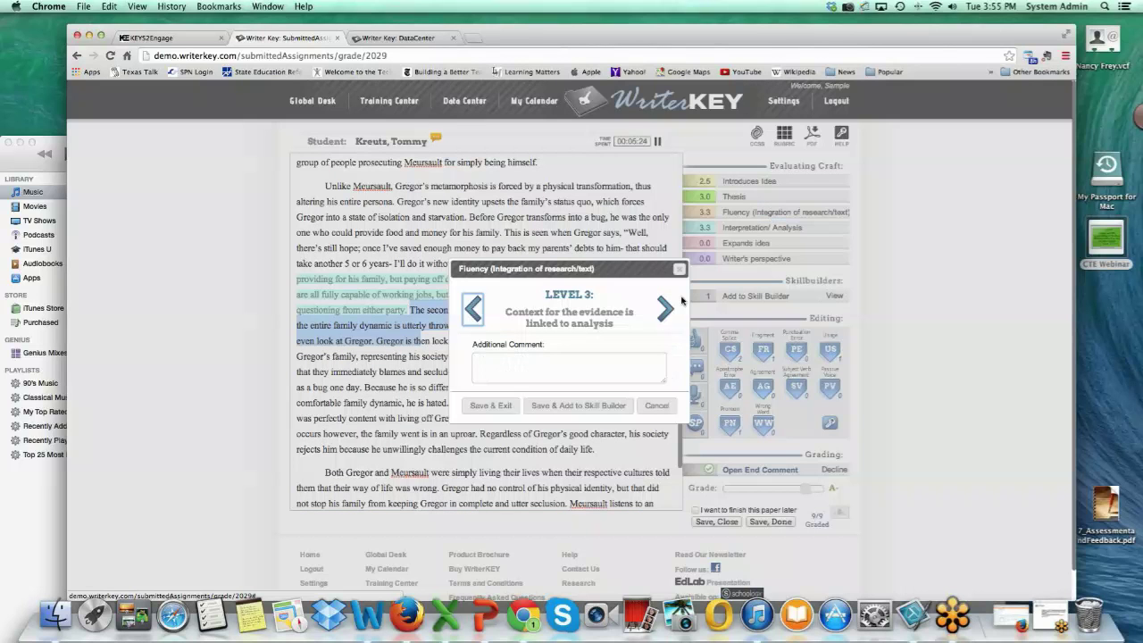
{"action": "left_click", "coordinate": [588, 361]}
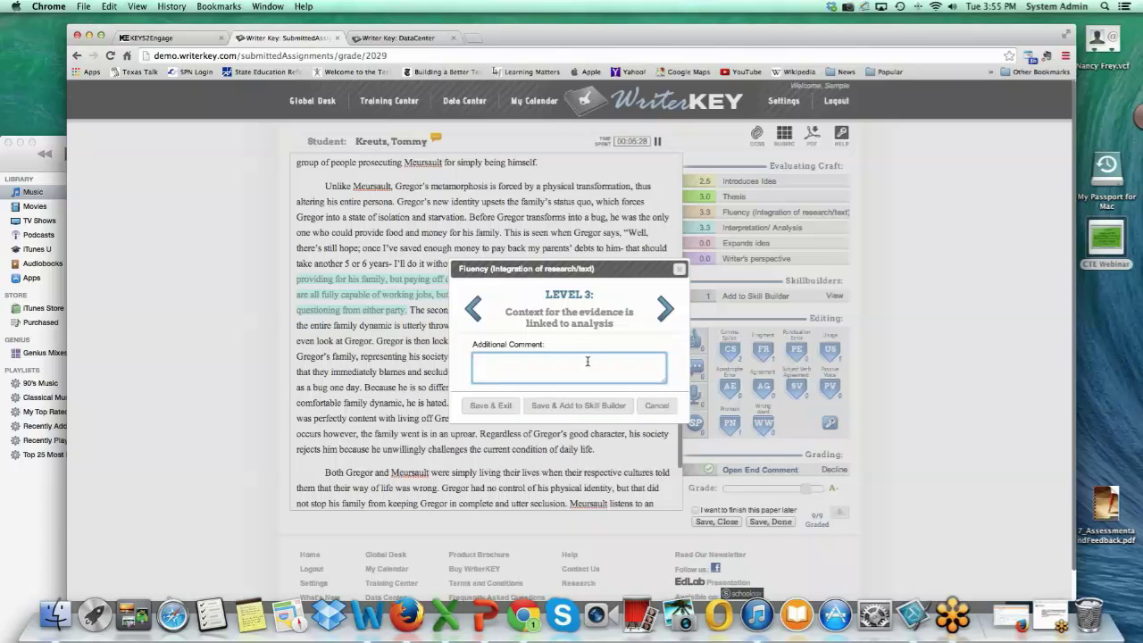
{"action": "type", "text": "I am doing this on a demo"}
{"action": "left_click", "coordinate": [502, 406]}
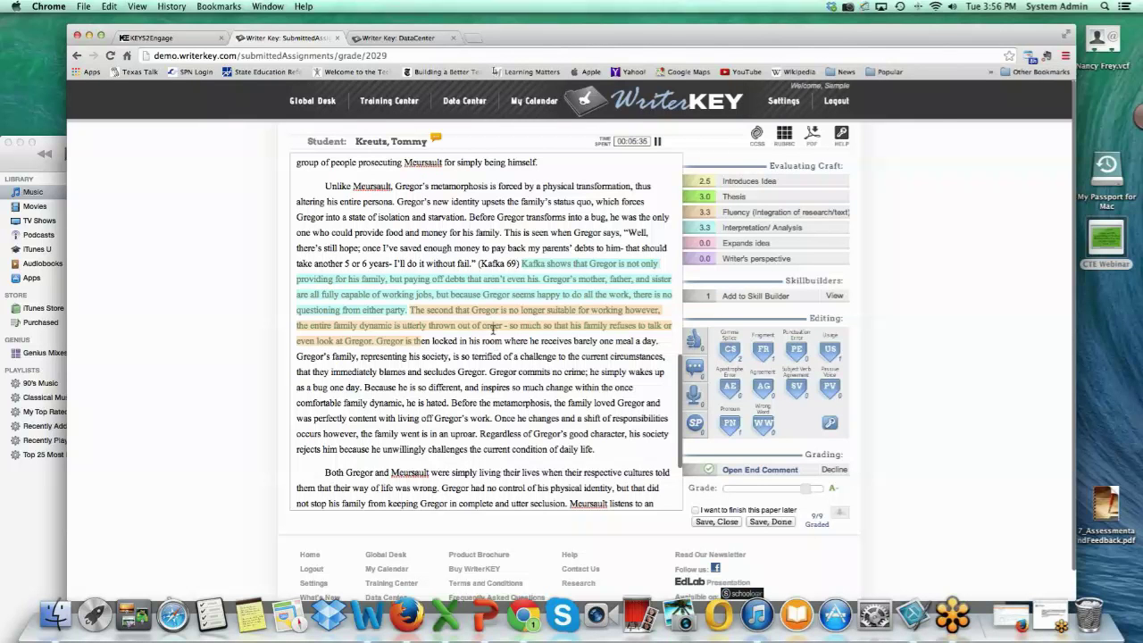
{"action": "mouse_move", "coordinate": [493, 328]}
View the full Evaluating Craft scoring rubric, then close it to return to the graded essay.
{"action": "left_click", "coordinate": [783, 132]}
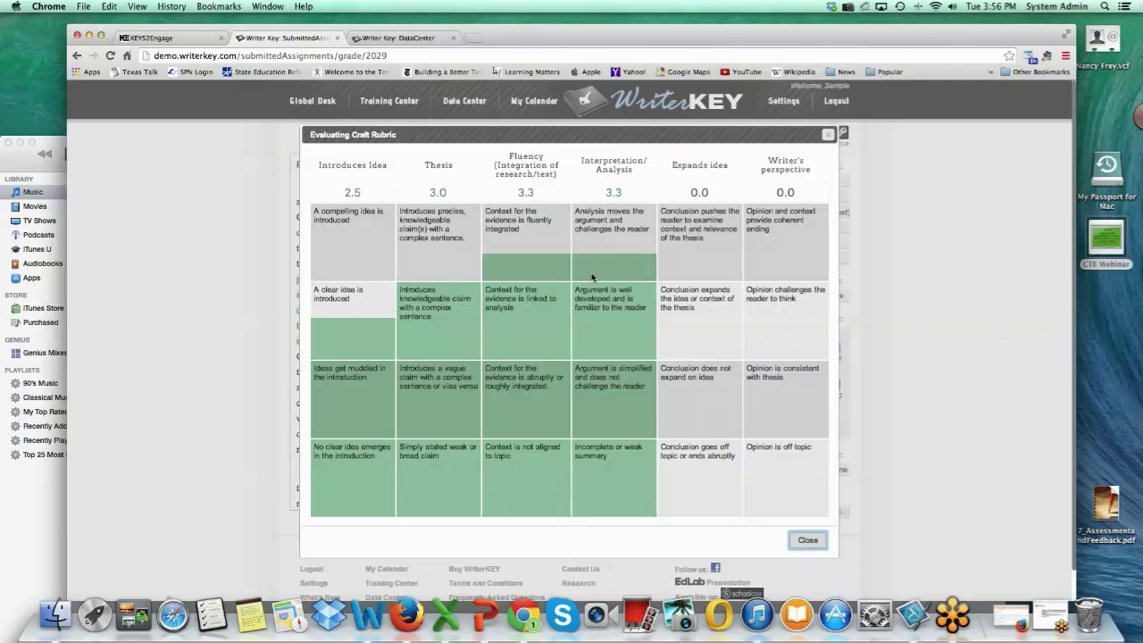
{"action": "left_click", "coordinate": [808, 541]}
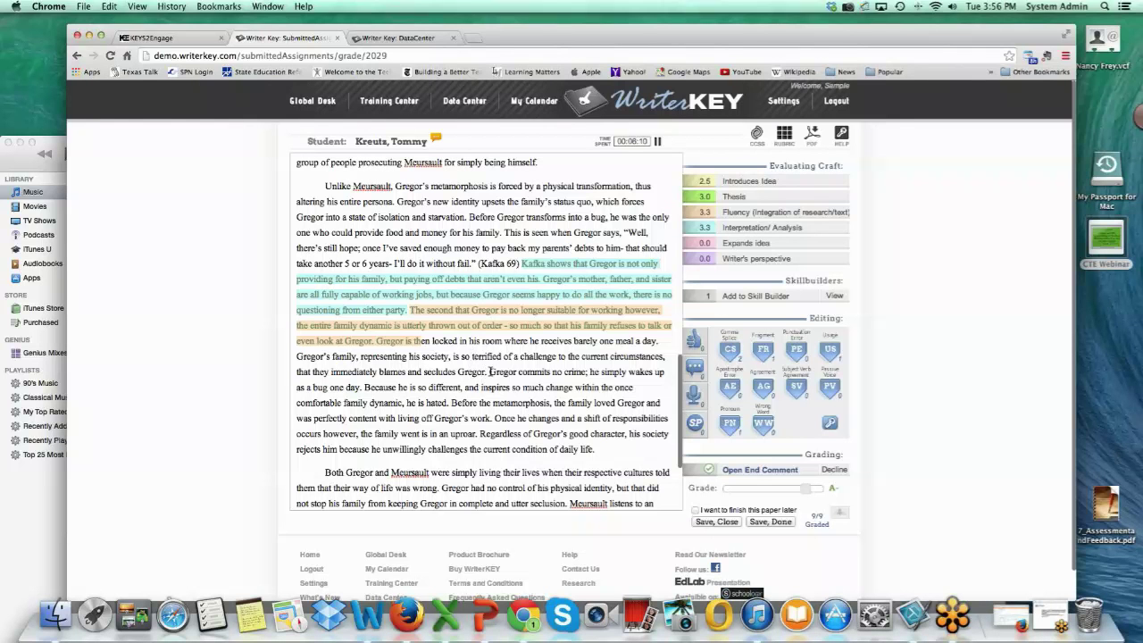
Add the passage beginning 'Gregor commits no crime' to the Skill Builder and review its 2 excerpts.
{"action": "left_click_drag", "start_coordinate": [490, 371], "coordinate": [492, 403]}
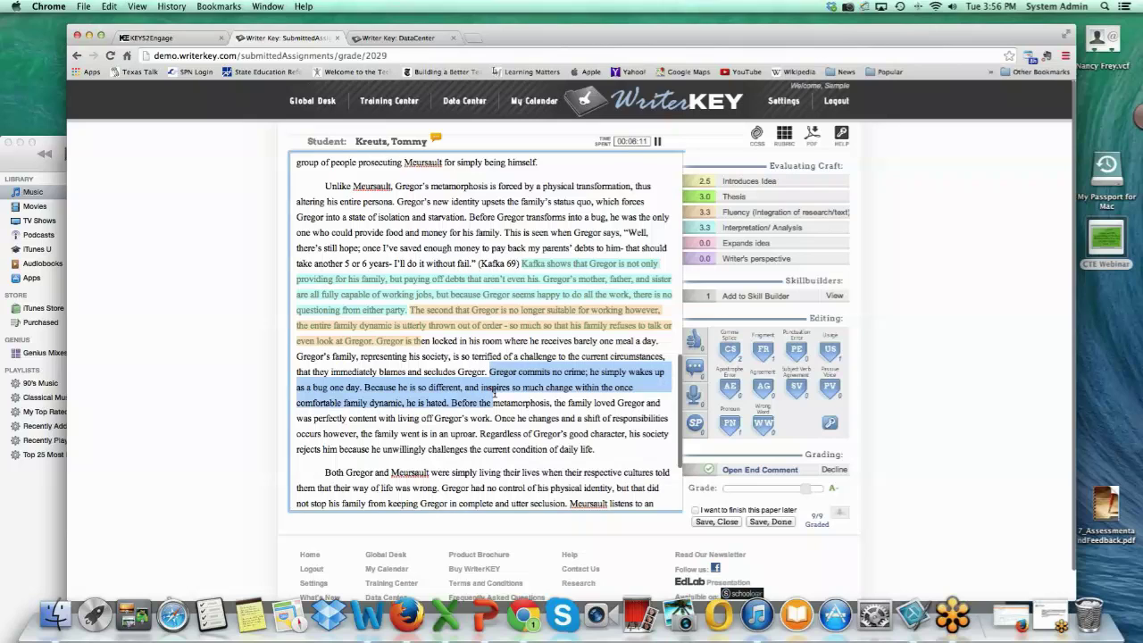
{"action": "left_click", "coordinate": [745, 298]}
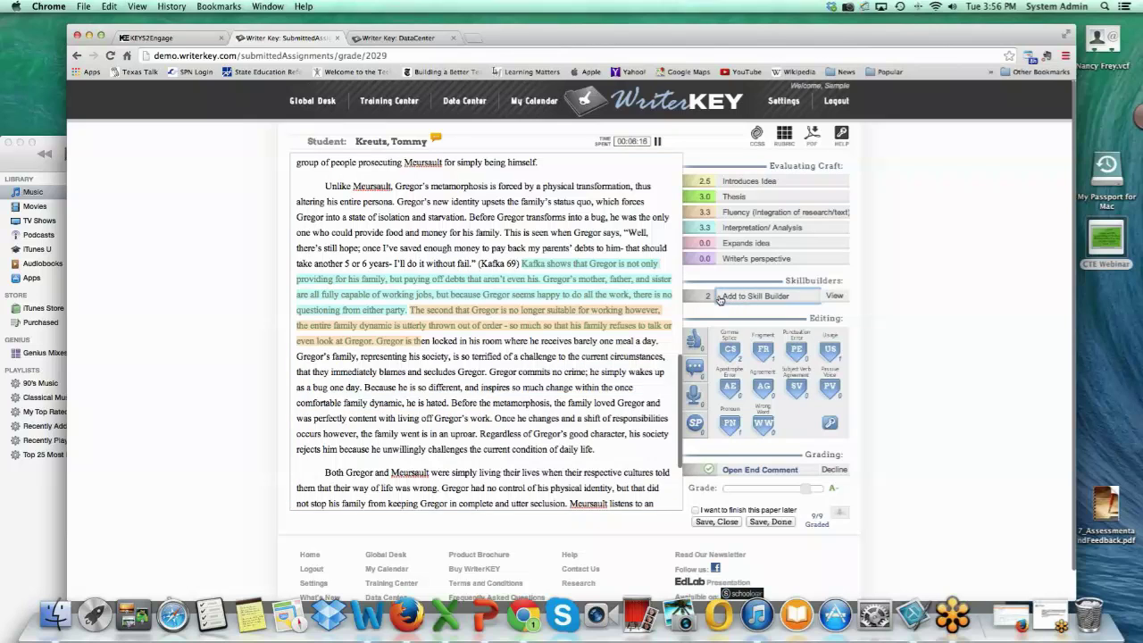
{"action": "left_click", "coordinate": [836, 296]}
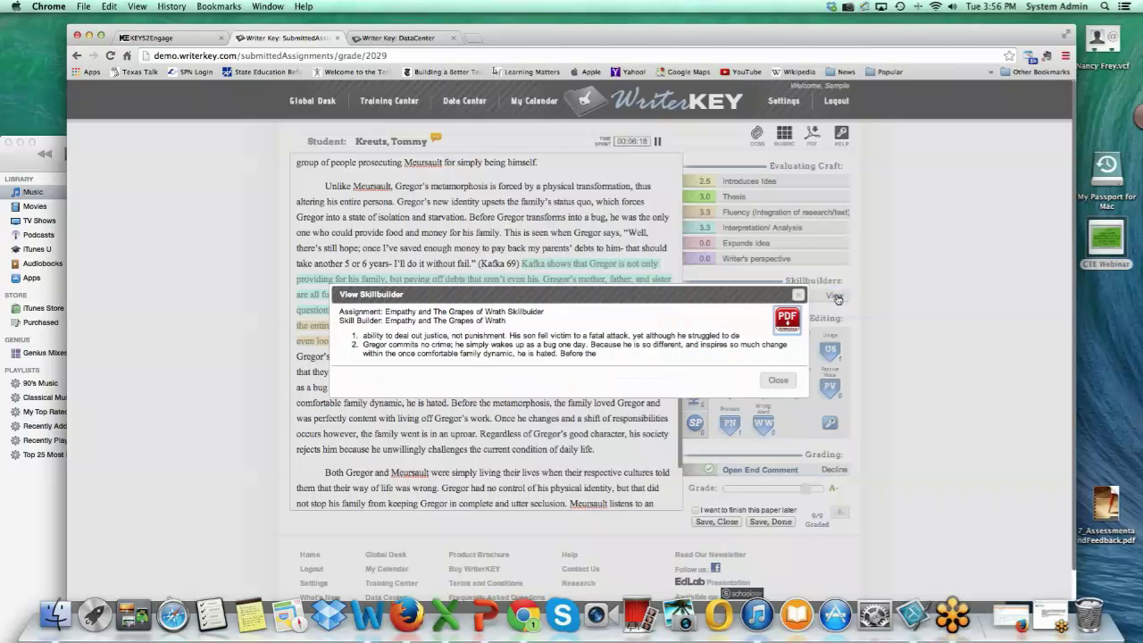
{"action": "left_click", "coordinate": [768, 382]}
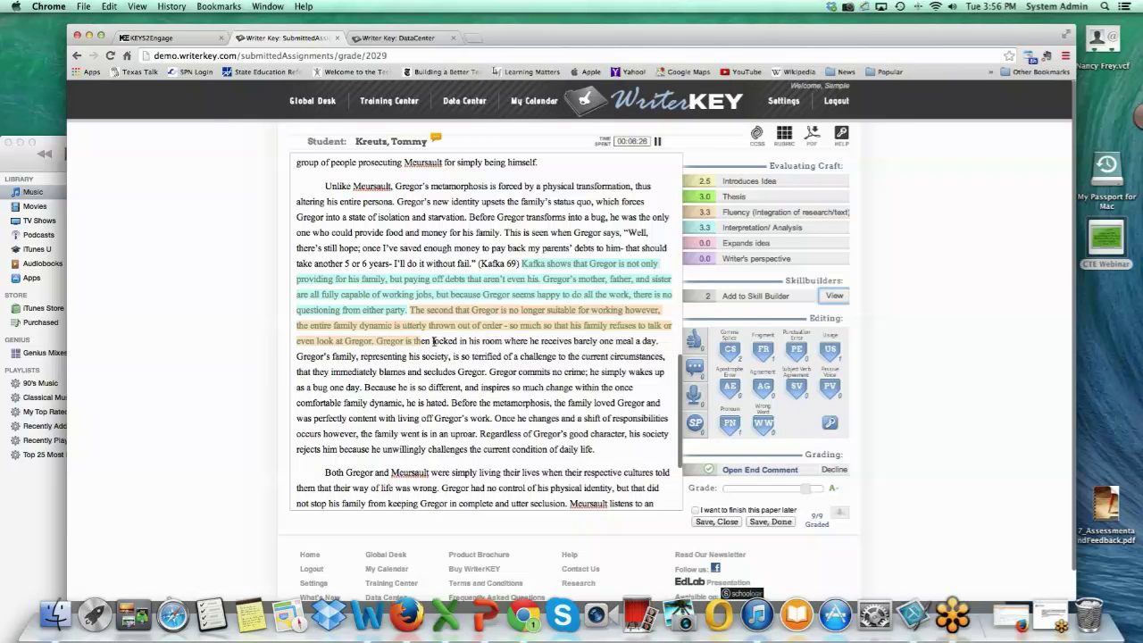
Score the passage from 'locked in his room' to 'representing his society' Level 2 for Expands idea.
{"action": "left_click_drag", "start_coordinate": [432, 340], "coordinate": [449, 357]}
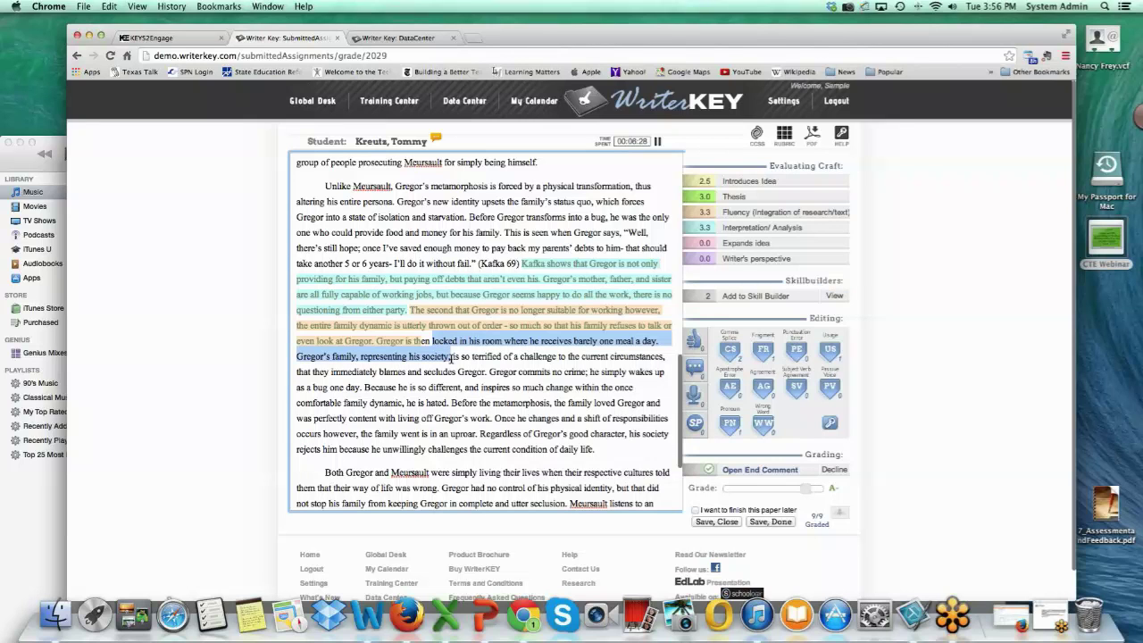
{"action": "left_click", "coordinate": [759, 243]}
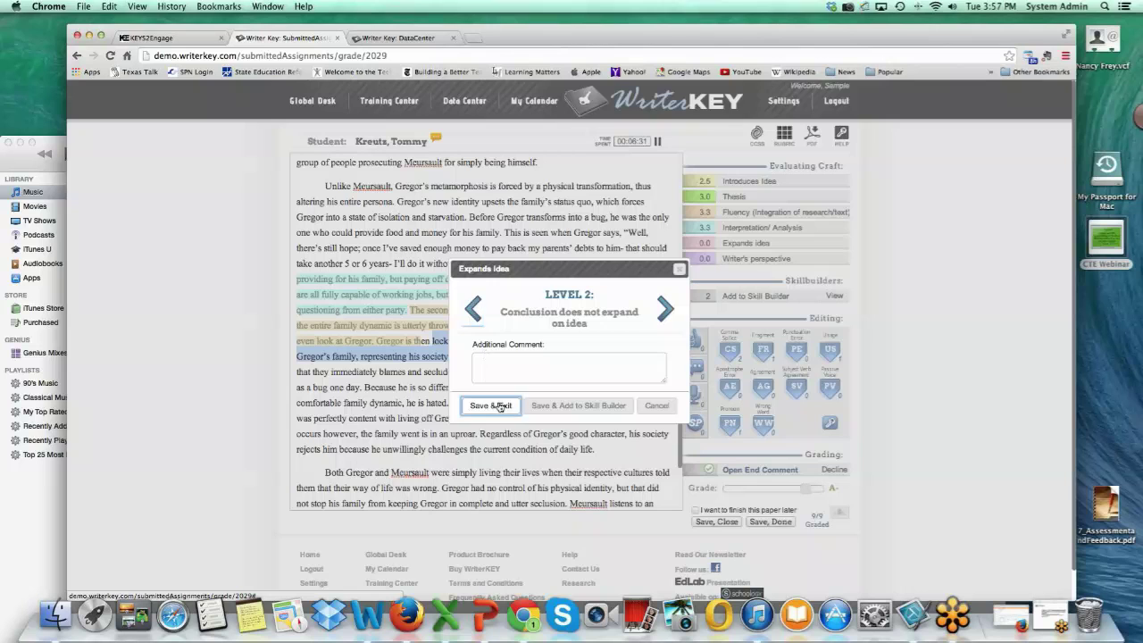
{"action": "left_click", "coordinate": [499, 407]}
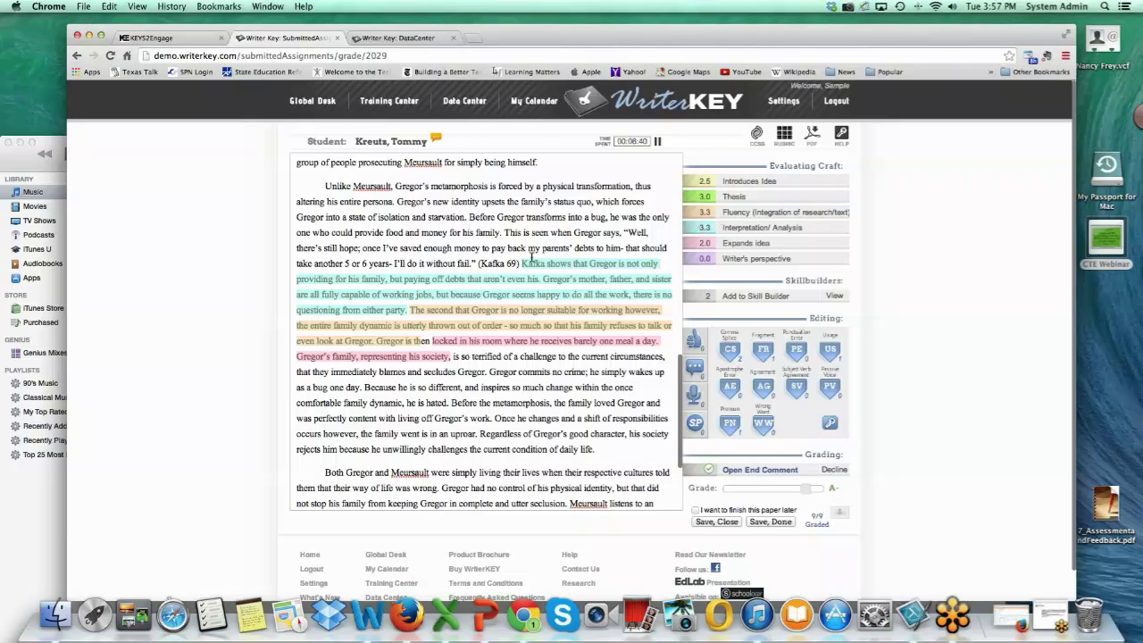
{"action": "scroll", "coordinate": [532, 258], "scroll_direction": "up", "scroll_amount": 1}
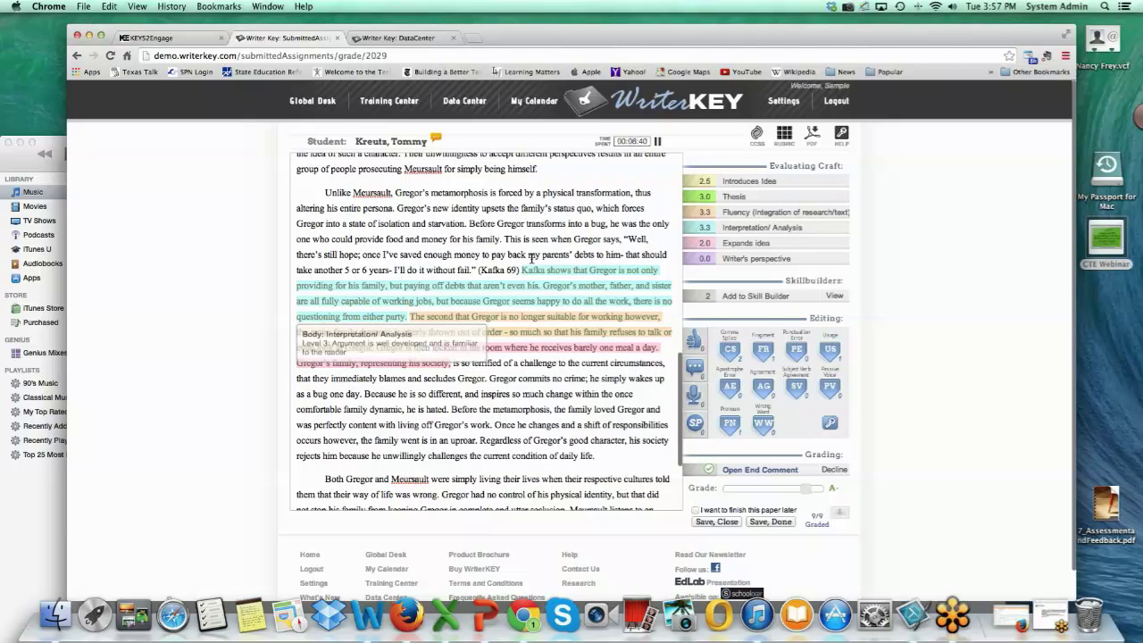
{"action": "scroll", "coordinate": [532, 259], "scroll_direction": "up", "scroll_amount": 10}
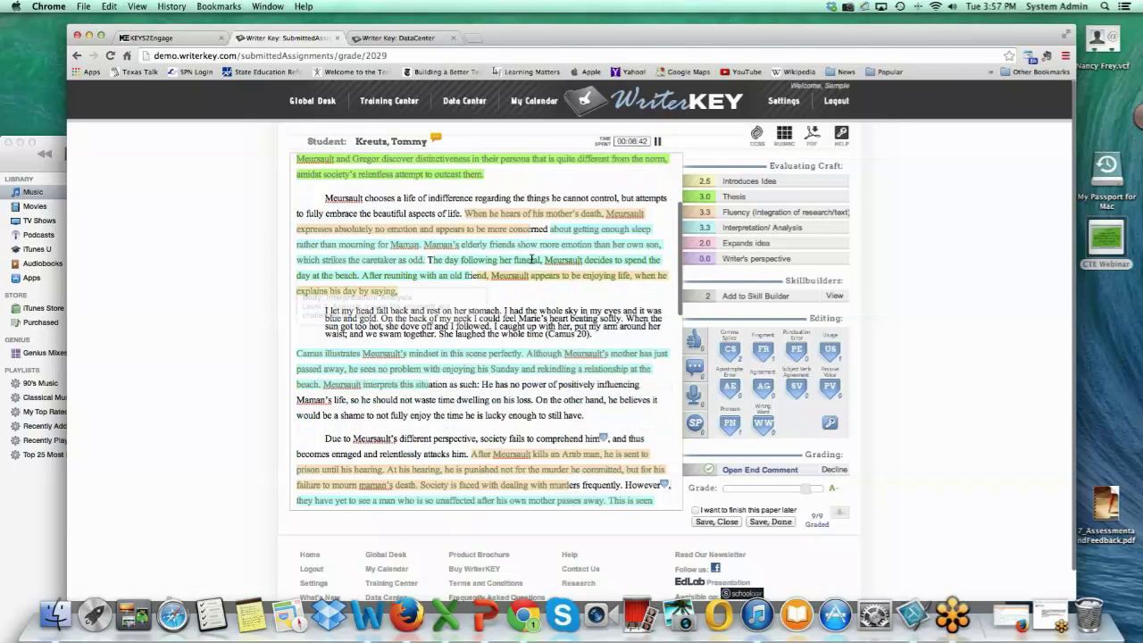
{"action": "scroll", "coordinate": [532, 259], "scroll_direction": "up", "scroll_amount": 3}
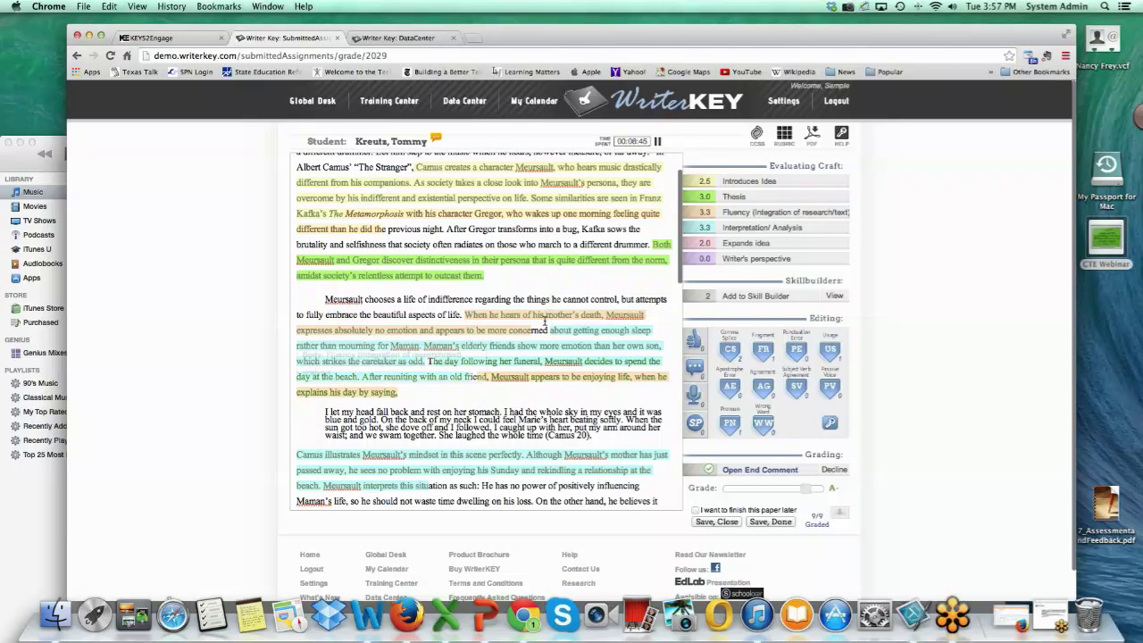
{"action": "scroll", "coordinate": [545, 319], "scroll_direction": "down", "scroll_amount": 2}
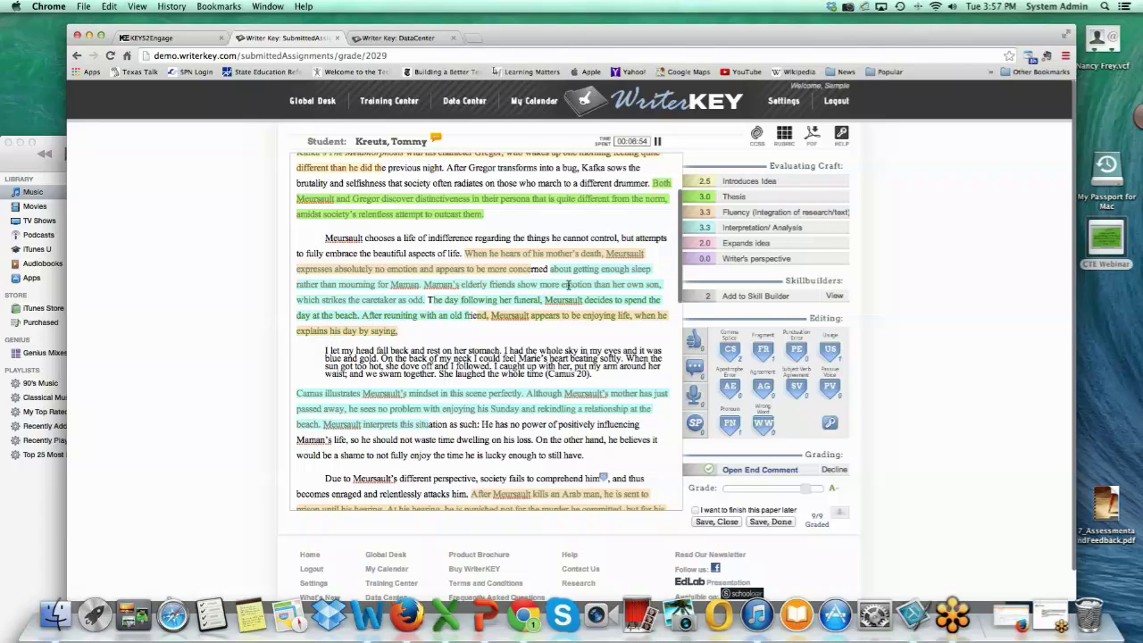
{"action": "mouse_move", "coordinate": [568, 280]}
{"action": "left_click", "coordinate": [756, 136]}
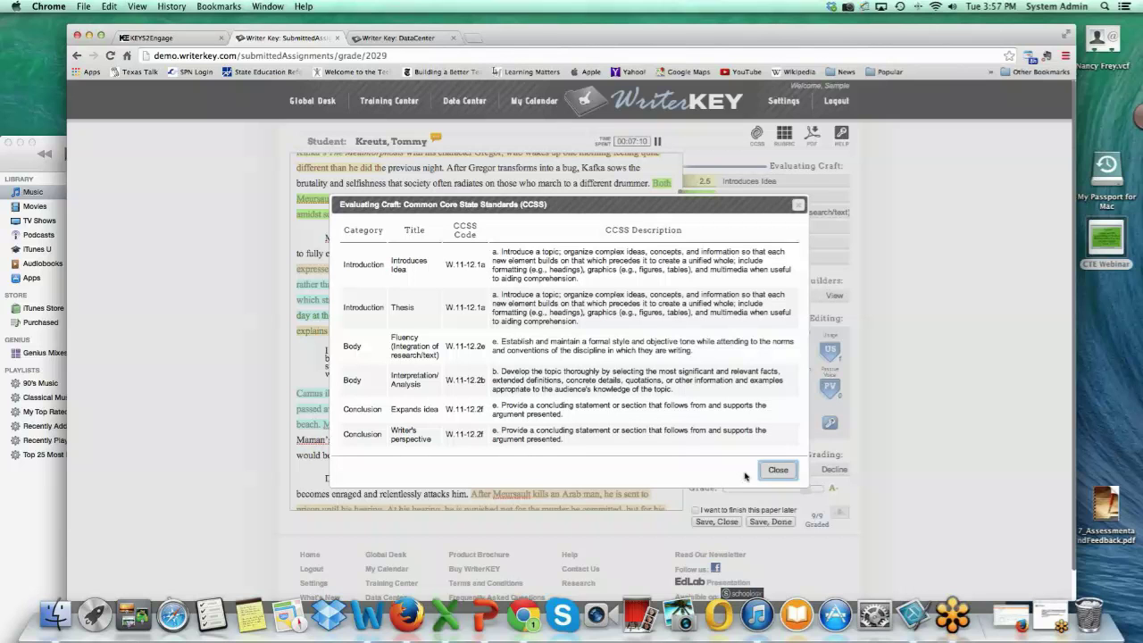
{"action": "left_click", "coordinate": [778, 470]}
{"action": "mouse_move", "coordinate": [540, 391]}
{"action": "scroll", "coordinate": [540, 391], "scroll_direction": "down", "scroll_amount": 1}
Mark a comma splice after 'family' and an apostrophe error in 'Gregor's'.
{"action": "scroll", "coordinate": [540, 391], "scroll_direction": "down", "scroll_amount": 5}
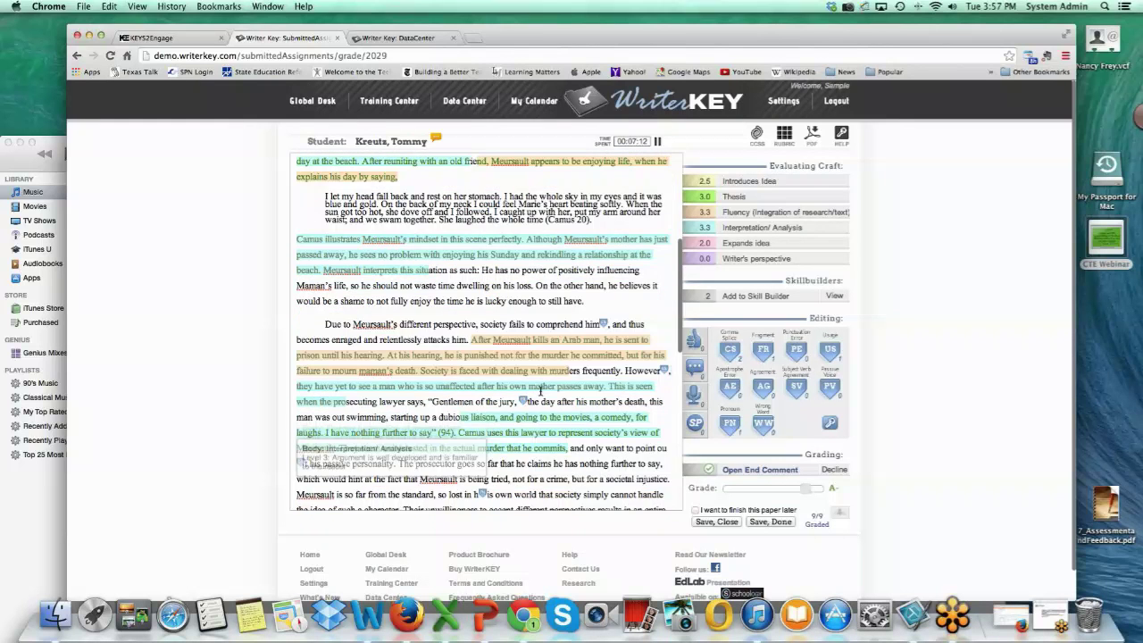
{"action": "scroll", "coordinate": [540, 391], "scroll_direction": "down", "scroll_amount": 6}
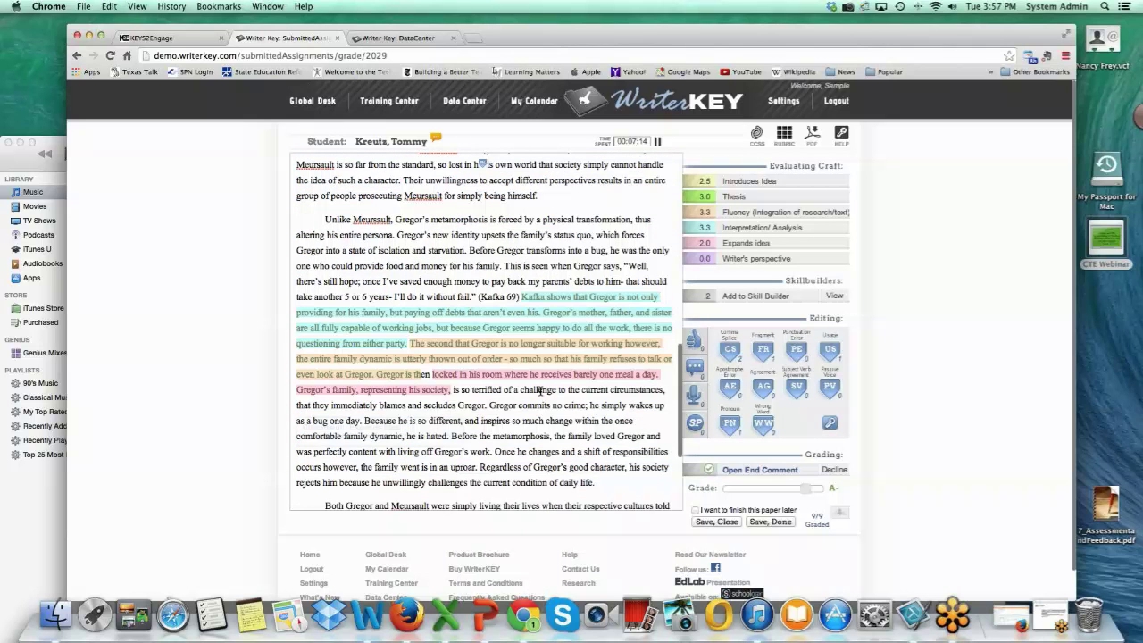
{"action": "scroll", "coordinate": [541, 391], "scroll_direction": "down", "scroll_amount": 1}
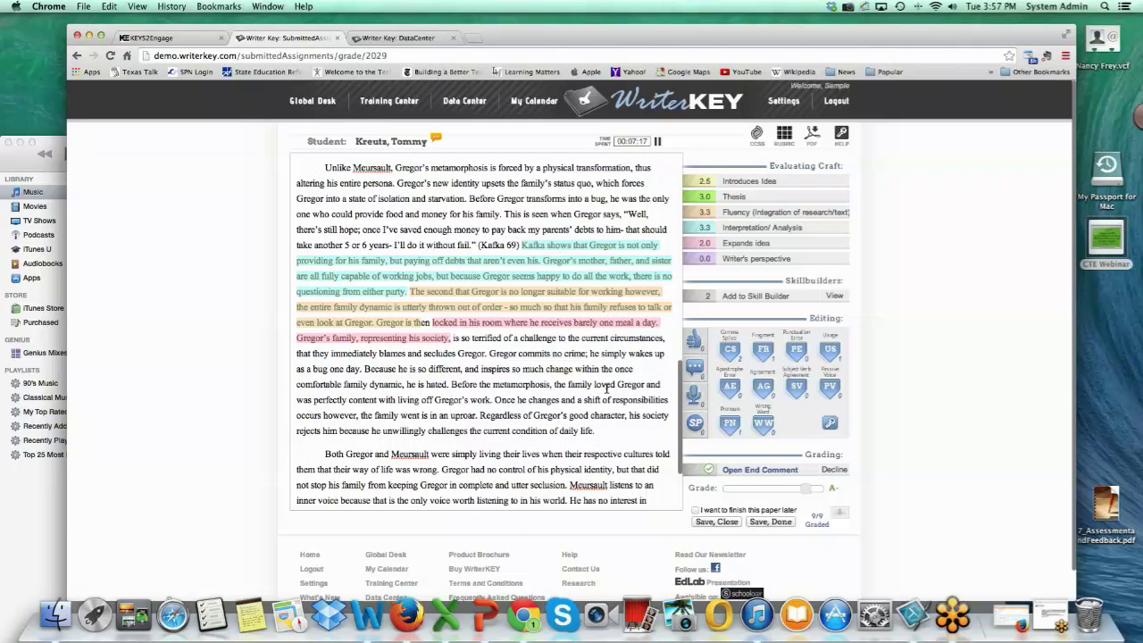
{"action": "left_click", "coordinate": [593, 384]}
{"action": "left_click", "coordinate": [730, 351]}
{"action": "mouse_move", "coordinate": [594, 385]}
{"action": "left_click", "coordinate": [559, 415]}
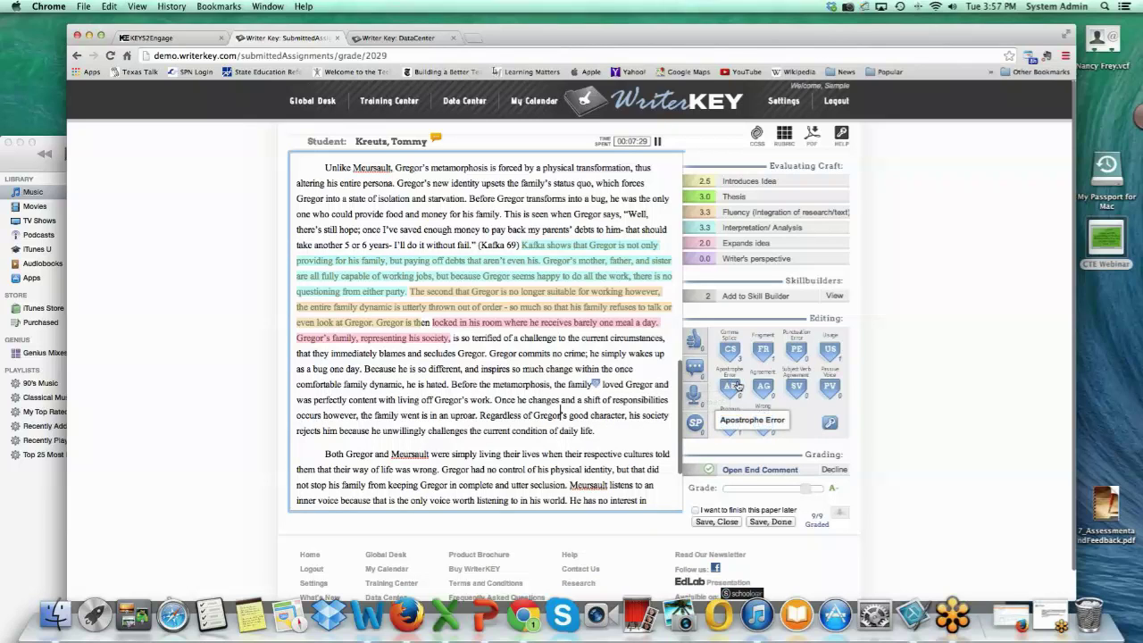
{"action": "left_click", "coordinate": [729, 385]}
{"action": "mouse_move", "coordinate": [564, 416]}
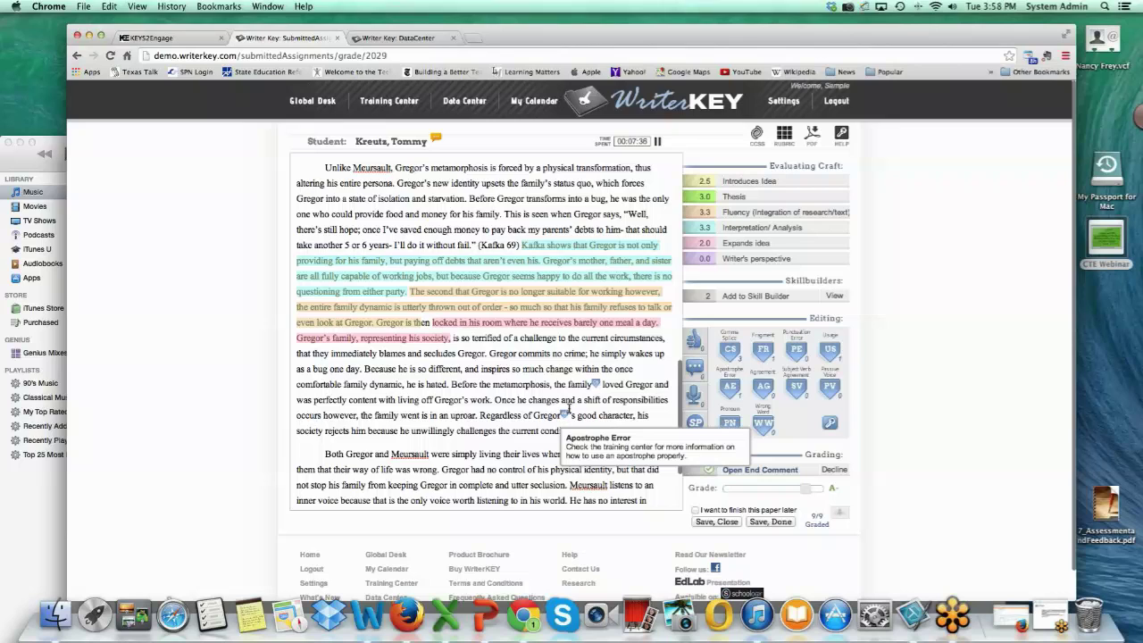
Add a thumbs-up after 'loved Gregor' reading 'Nice job on using transitions'.
{"action": "left_click", "coordinate": [655, 383]}
{"action": "left_click", "coordinate": [696, 346]}
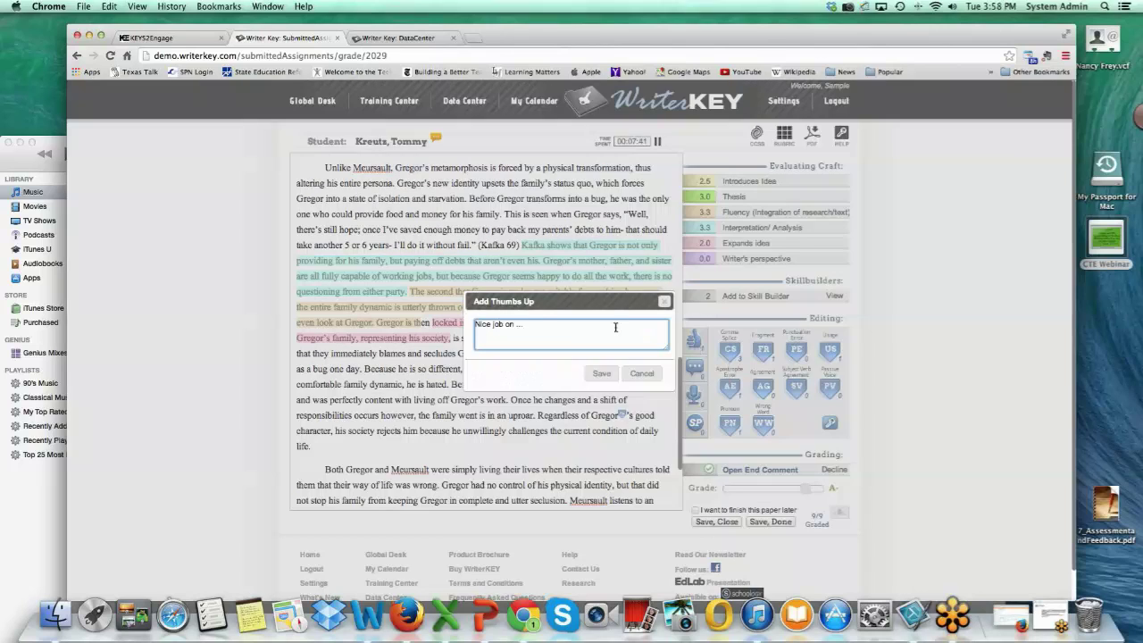
{"action": "type", "text": "using transitions"}
{"action": "left_click", "coordinate": [601, 373]}
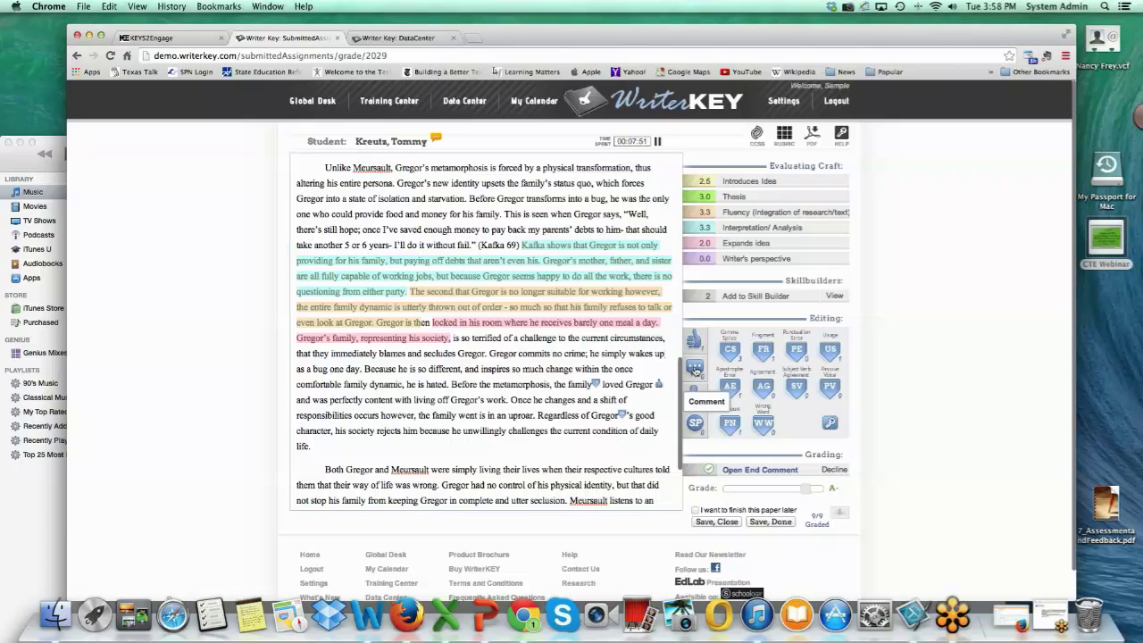
Attach the comment 'your ideas' to the essay just before 'as a bug one day'.
{"action": "left_click", "coordinate": [695, 367]}
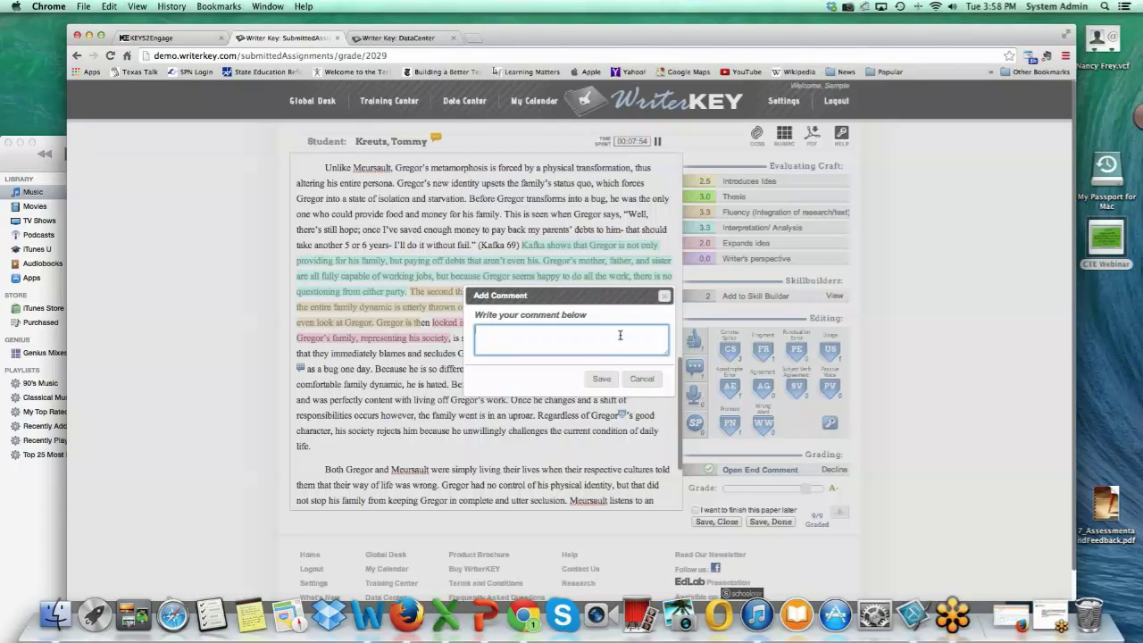
{"action": "type", "text": "your ideas ......"}
{"action": "left_click", "coordinate": [601, 378]}
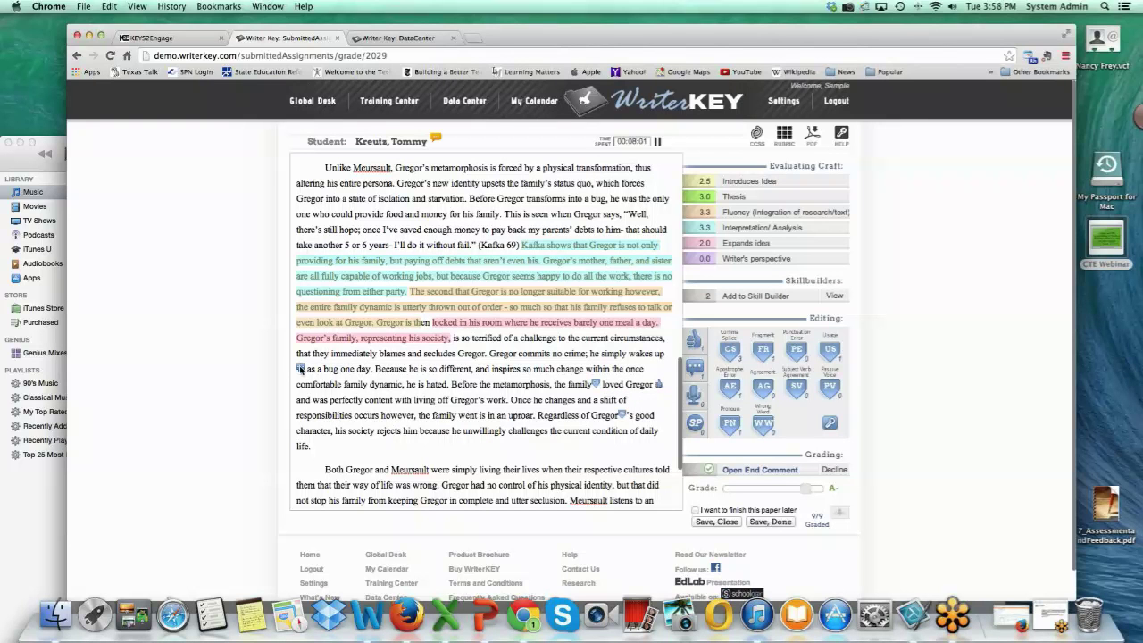
{"action": "mouse_move", "coordinate": [301, 369]}
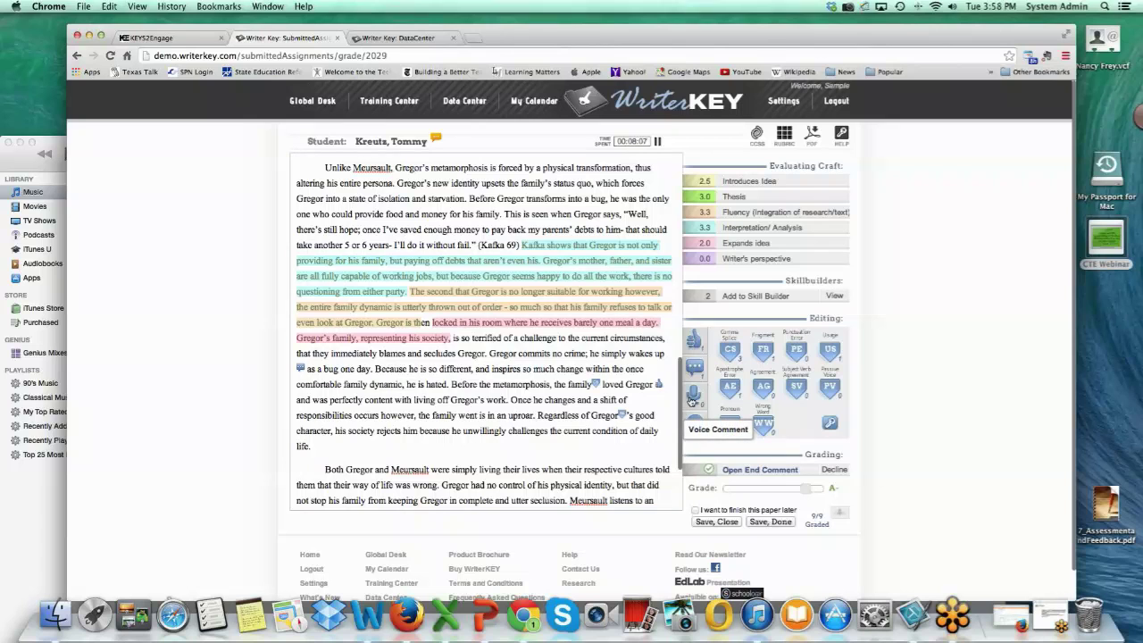
Record a trial voice comment with microphone access allowed, play it back, then discard it.
{"action": "left_click", "coordinate": [693, 398]}
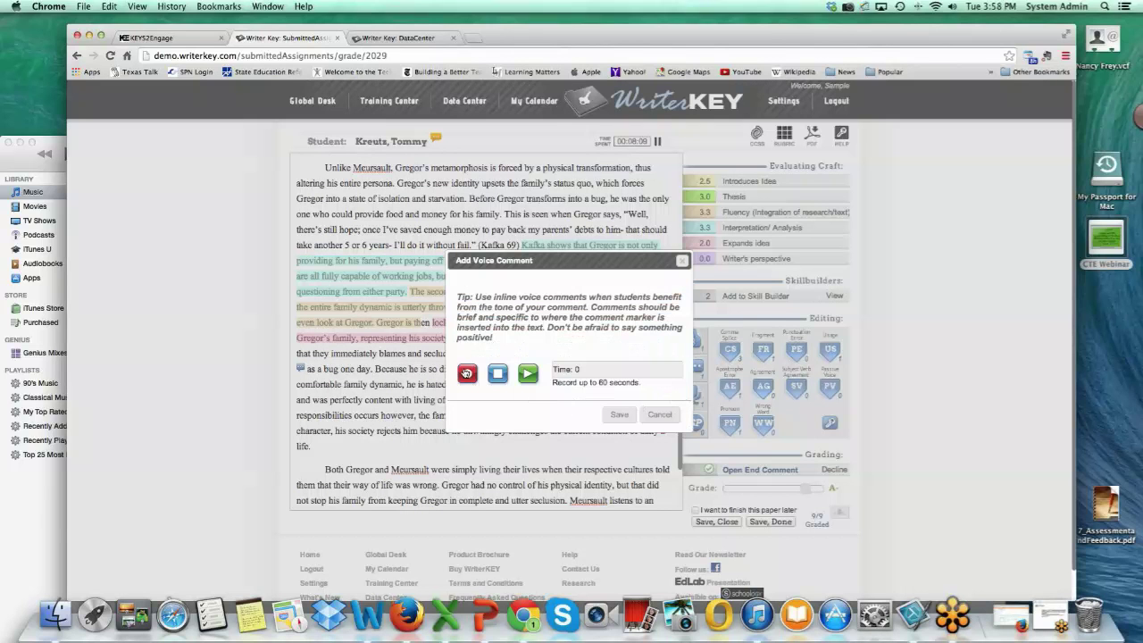
{"action": "left_click", "coordinate": [466, 372]}
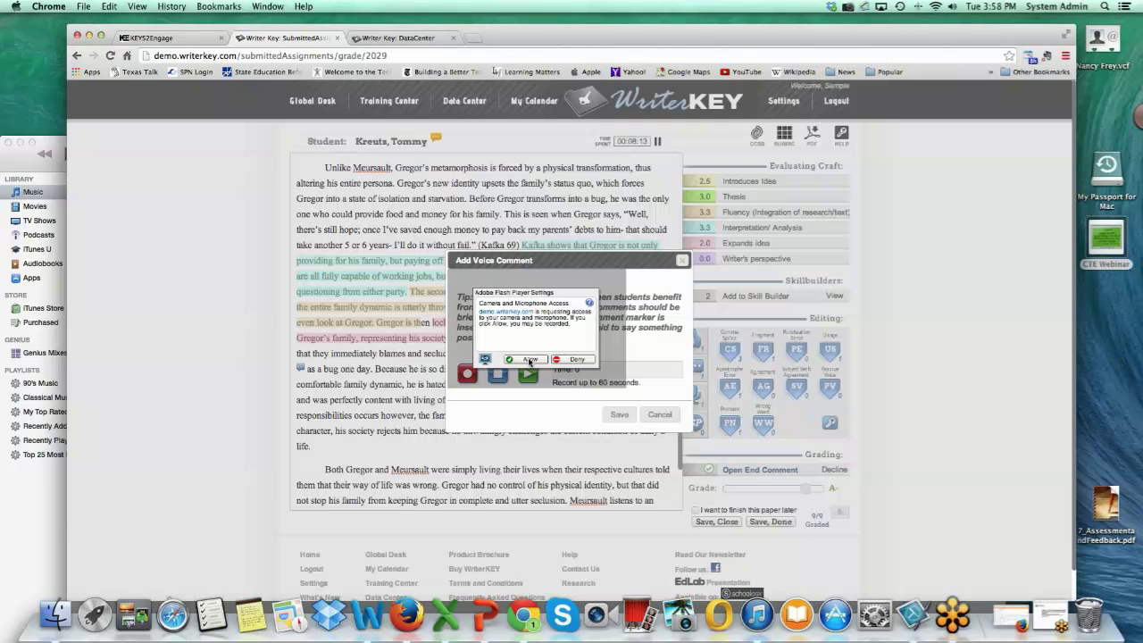
{"action": "left_click", "coordinate": [529, 359]}
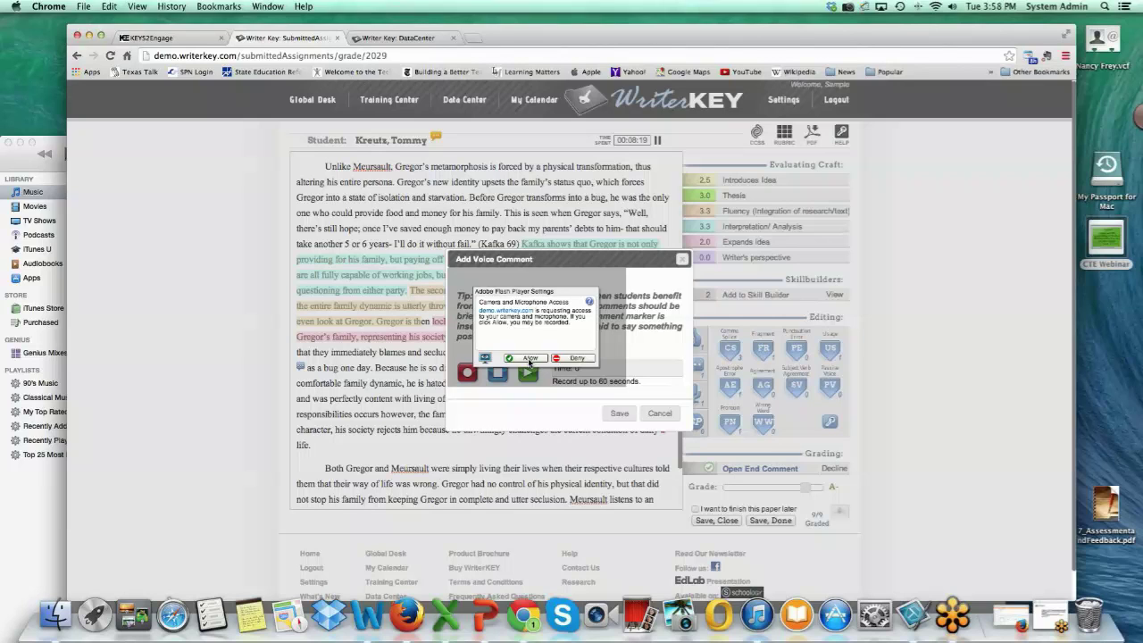
{"action": "left_click", "coordinate": [530, 359]}
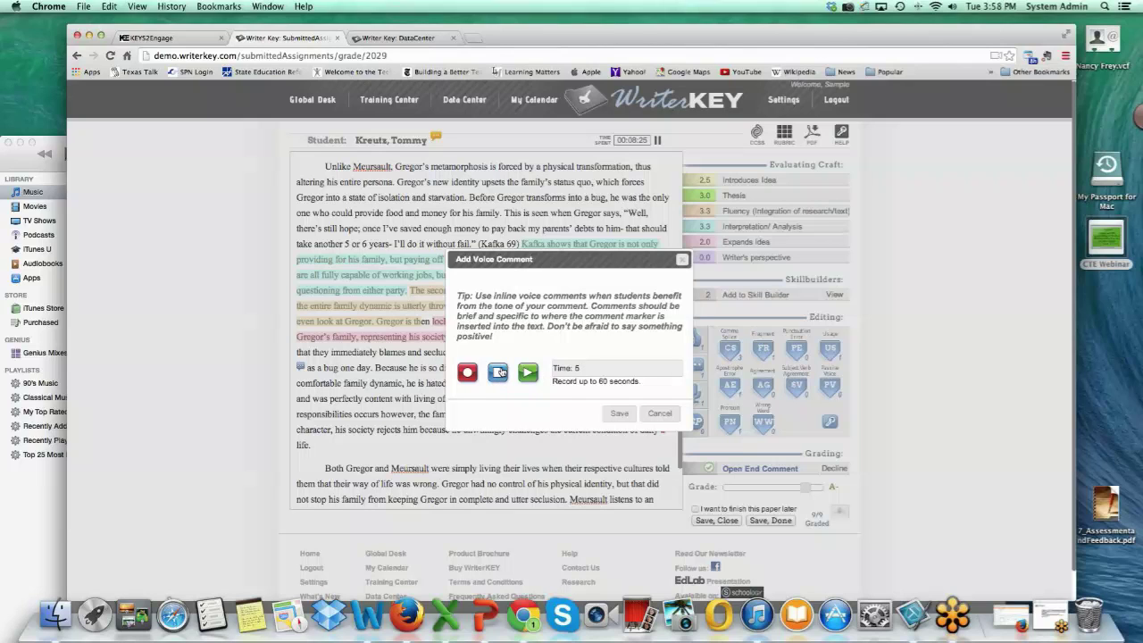
{"action": "left_click", "coordinate": [499, 372]}
{"action": "left_click", "coordinate": [529, 373]}
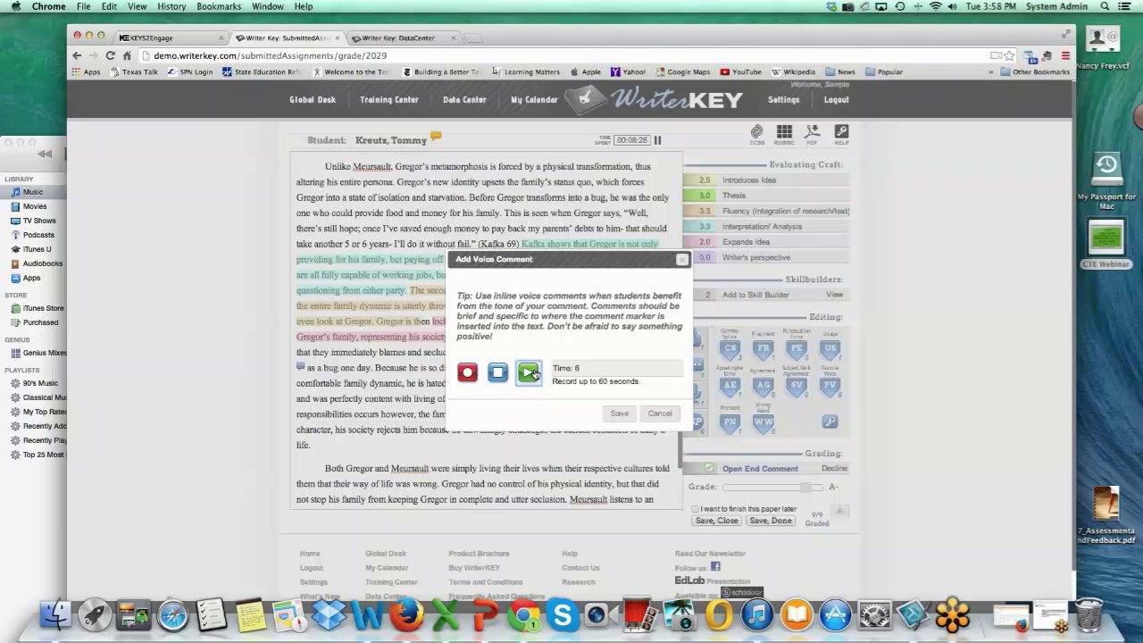
{"action": "left_click", "coordinate": [658, 416]}
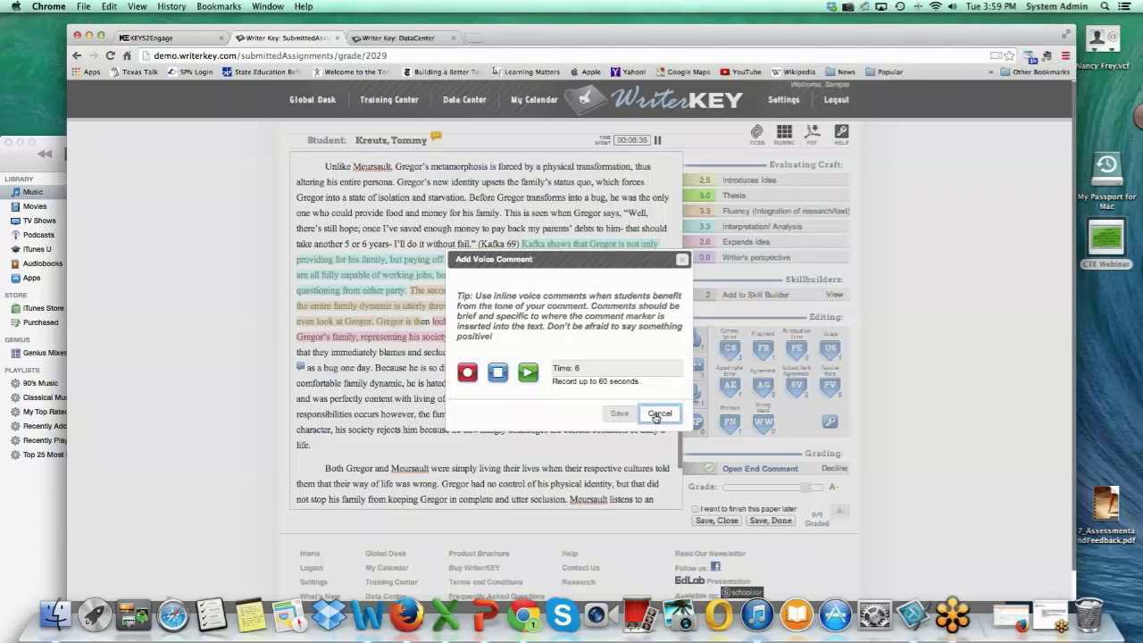
{"action": "left_click", "coordinate": [658, 414]}
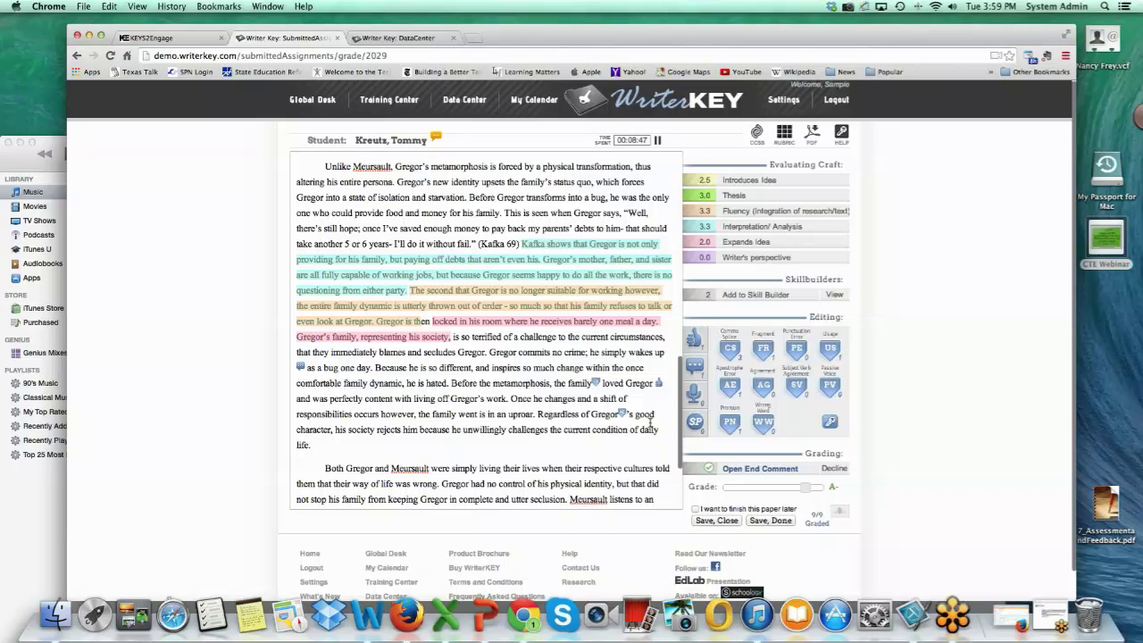
Review the end comment without changing it, then go to the Training Center's Agreement lessons.
{"action": "left_click", "coordinate": [759, 469]}
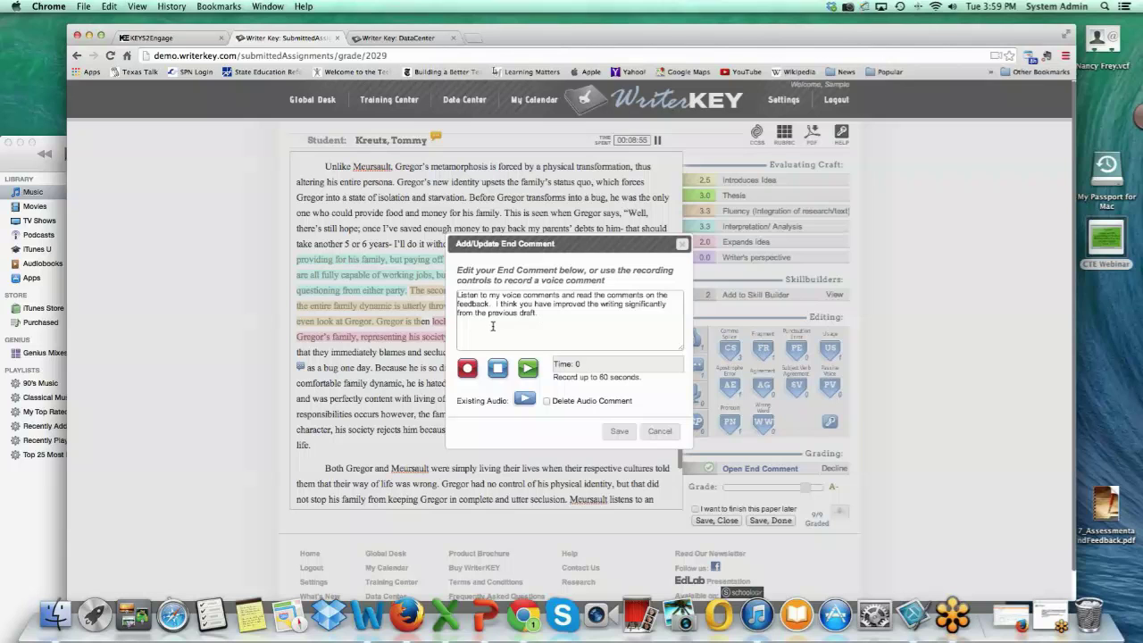
{"action": "left_click", "coordinate": [659, 433]}
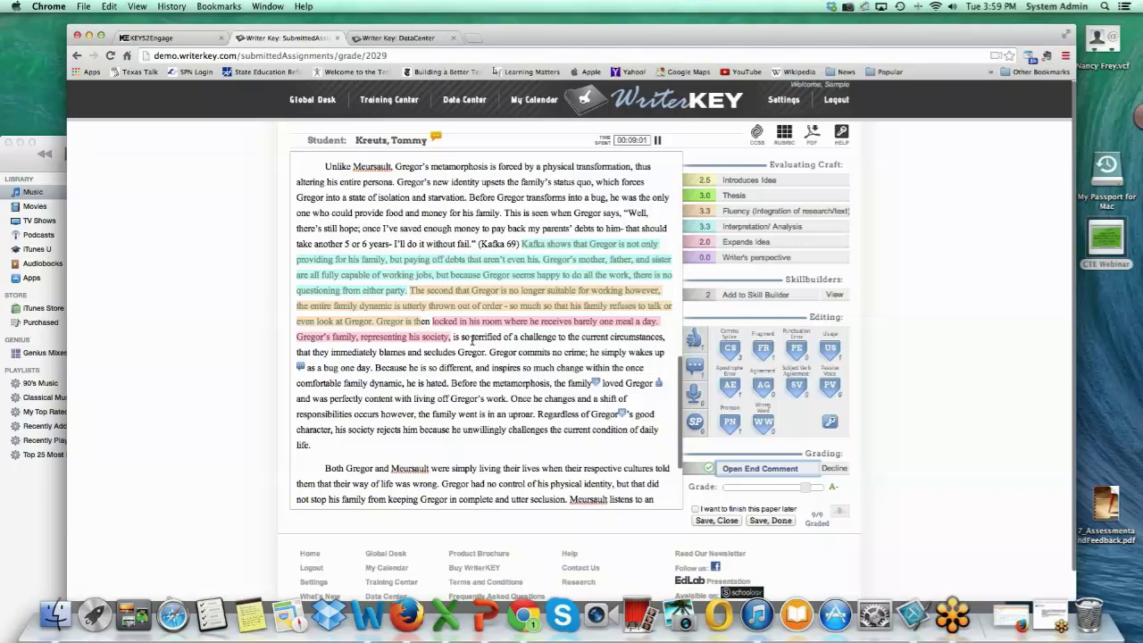
{"action": "left_click", "coordinate": [403, 103]}
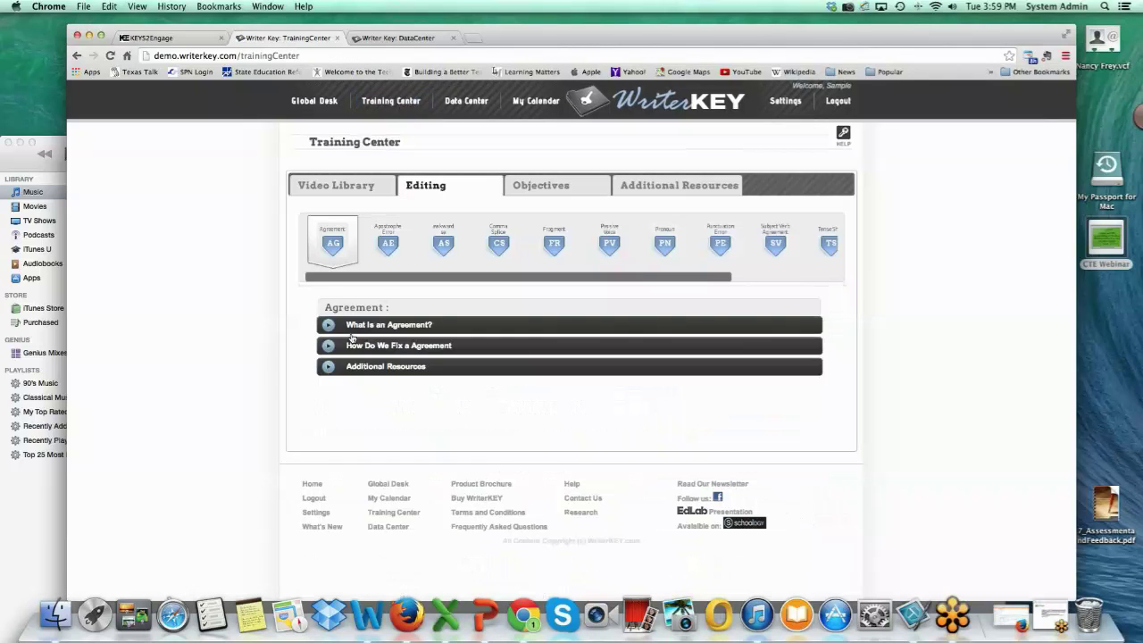
Show the Comma Splice lesson with its definition, fixing guidance and Additional Resources expanded.
{"action": "left_click", "coordinate": [499, 244]}
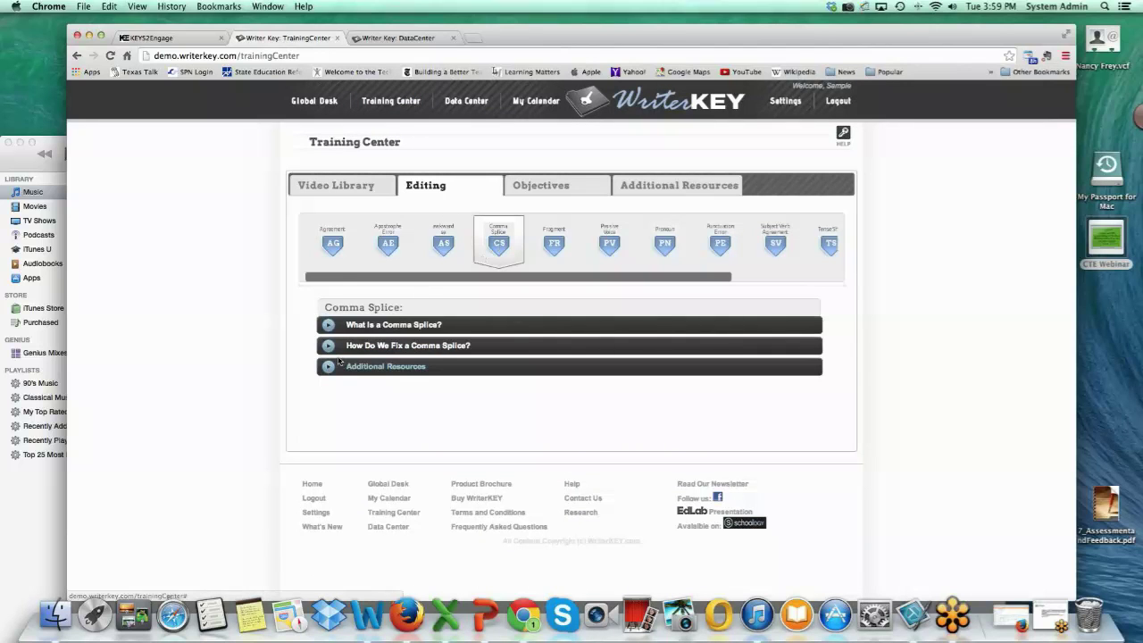
{"action": "left_click", "coordinate": [393, 324]}
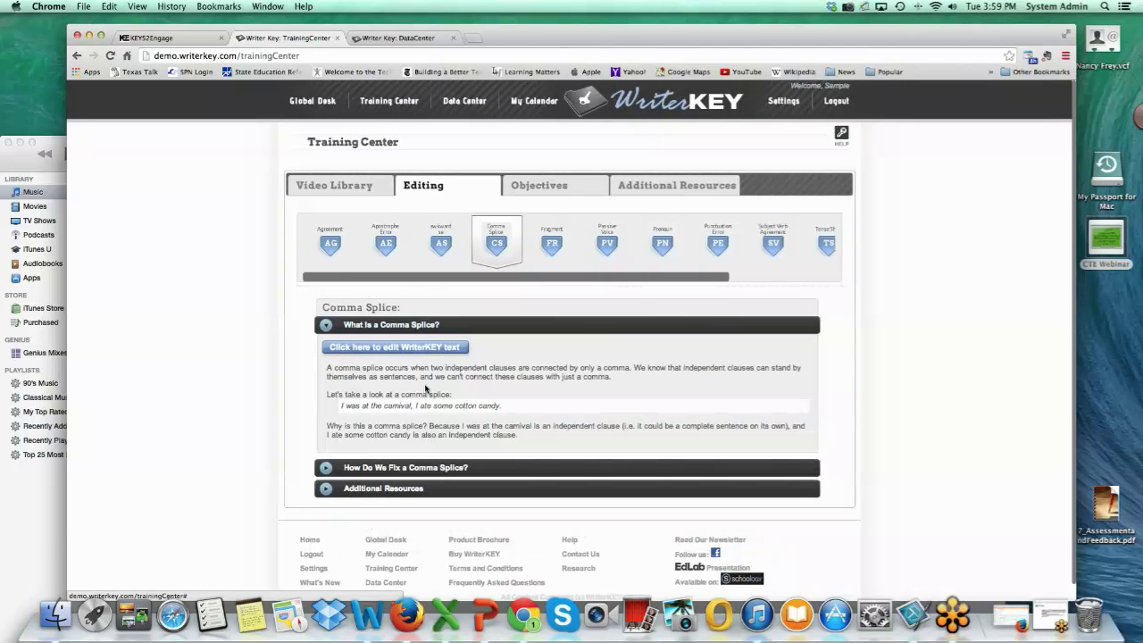
{"action": "scroll", "coordinate": [420, 401], "scroll_direction": "down", "scroll_amount": 1}
{"action": "left_click", "coordinate": [324, 448]}
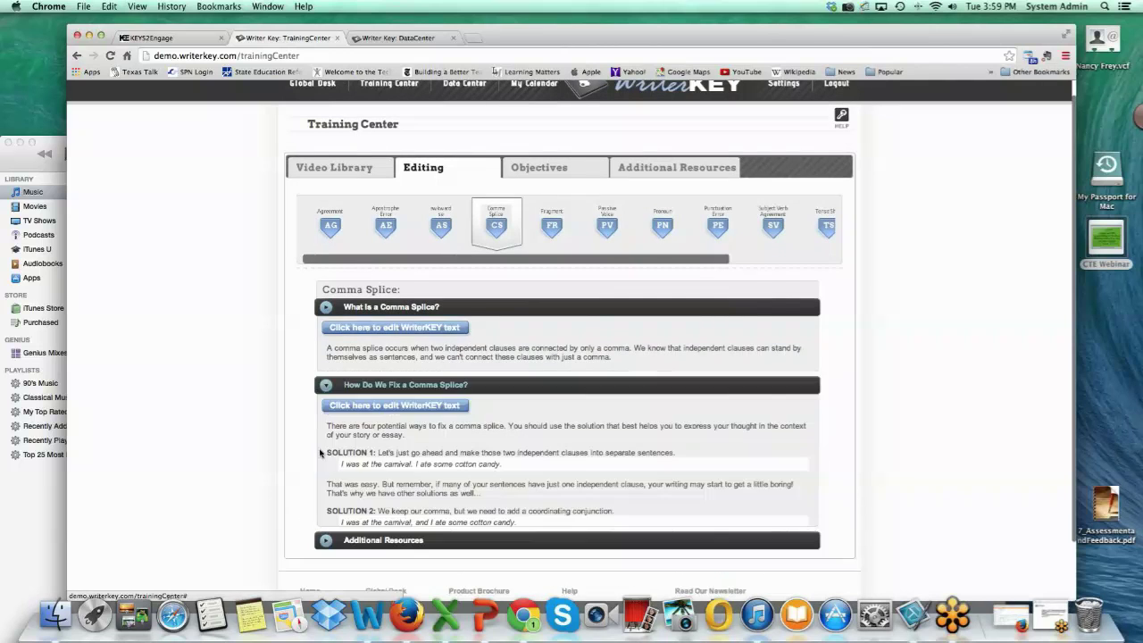
{"action": "scroll", "coordinate": [377, 426], "scroll_direction": "down", "scroll_amount": 10}
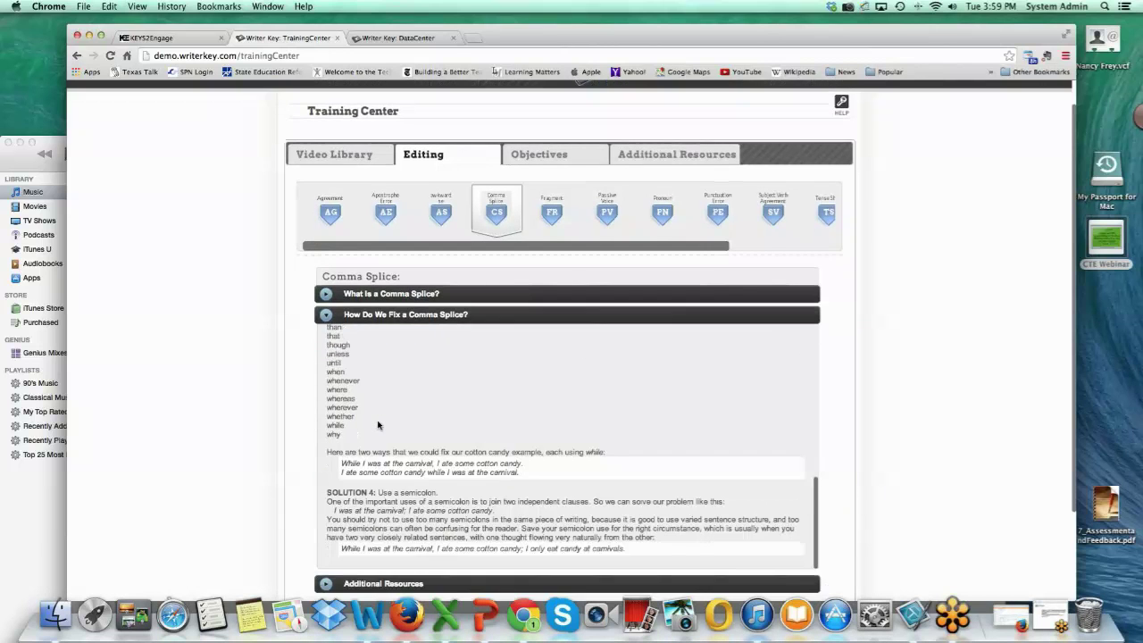
{"action": "scroll", "coordinate": [377, 425], "scroll_direction": "down", "scroll_amount": 3}
{"action": "left_click", "coordinate": [366, 467]}
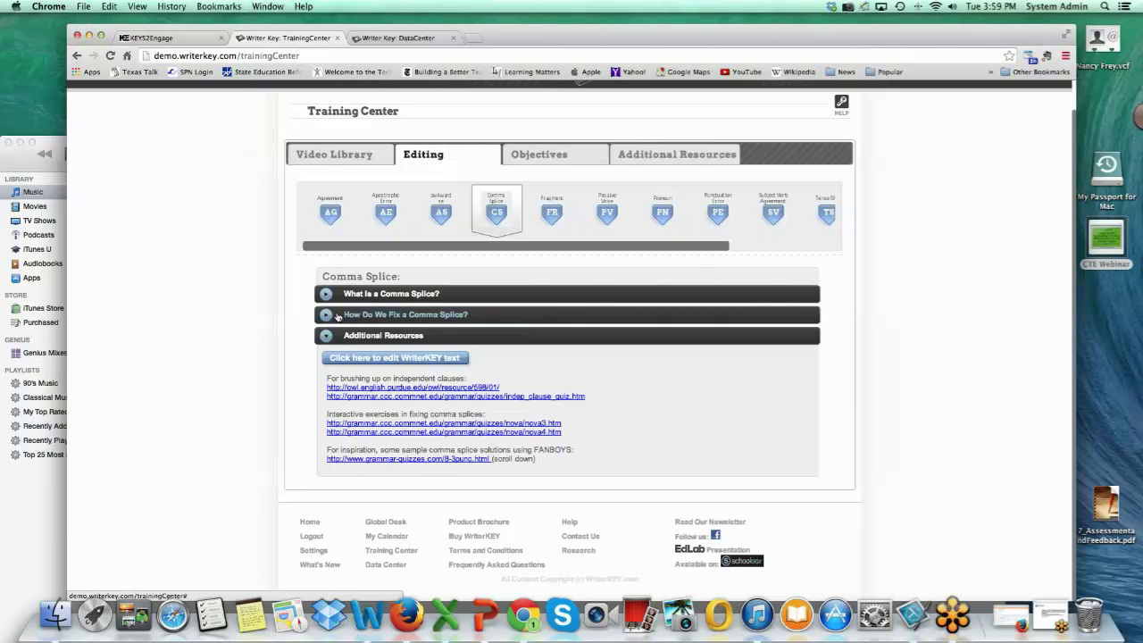
Filter Objectives to grade 9-10 Informative/explanatory Body, Development of Topic, and review its rubric and W.9-10.2b.
{"action": "left_click", "coordinate": [527, 155]}
{"action": "left_click", "coordinate": [365, 259]}
{"action": "left_click", "coordinate": [337, 293]}
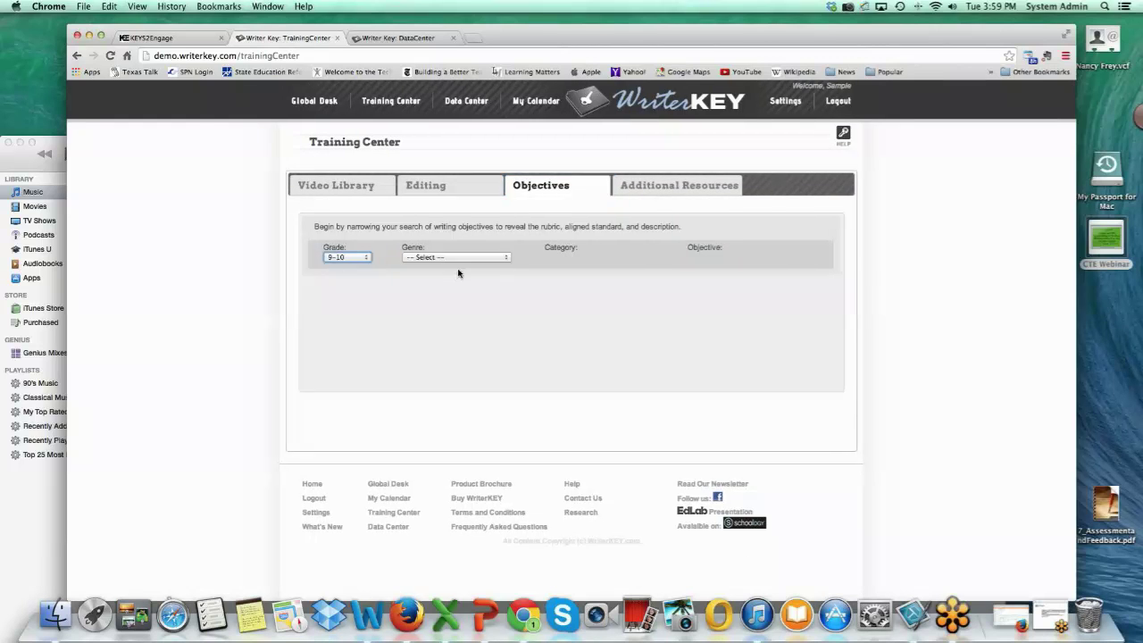
{"action": "left_click", "coordinate": [504, 258]}
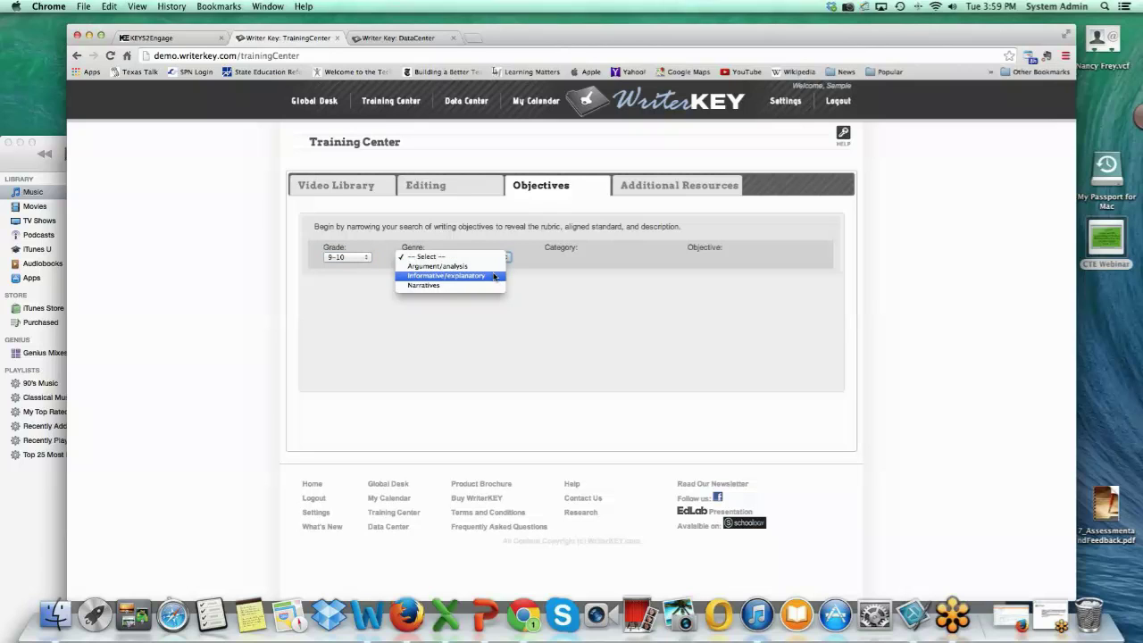
{"action": "left_click", "coordinate": [494, 275]}
{"action": "left_click", "coordinate": [646, 258]}
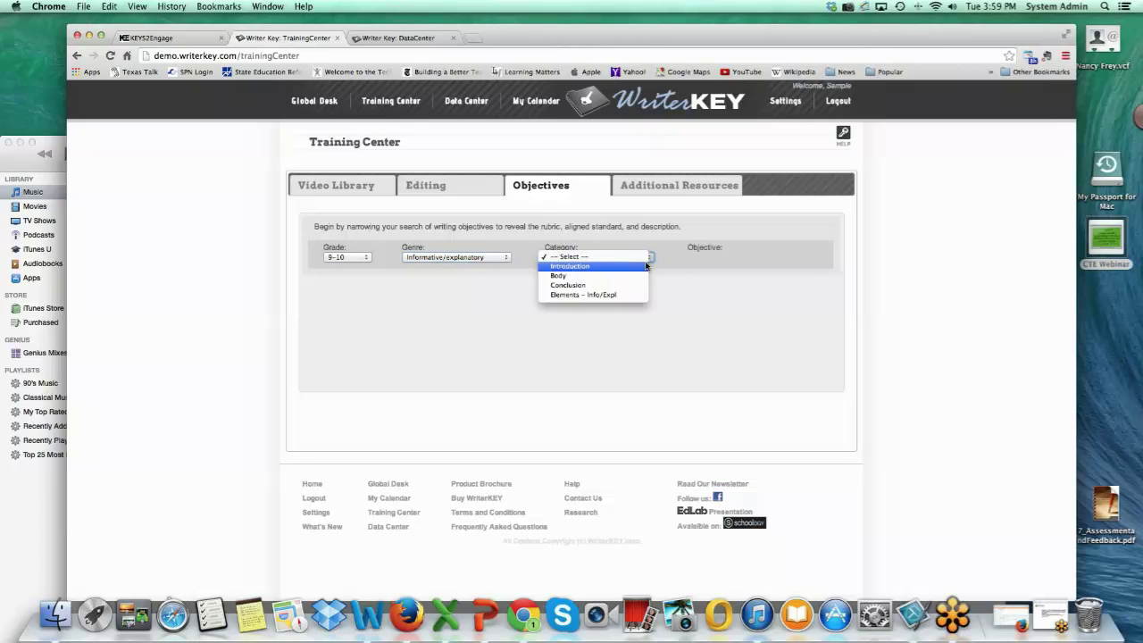
{"action": "left_click", "coordinate": [635, 276]}
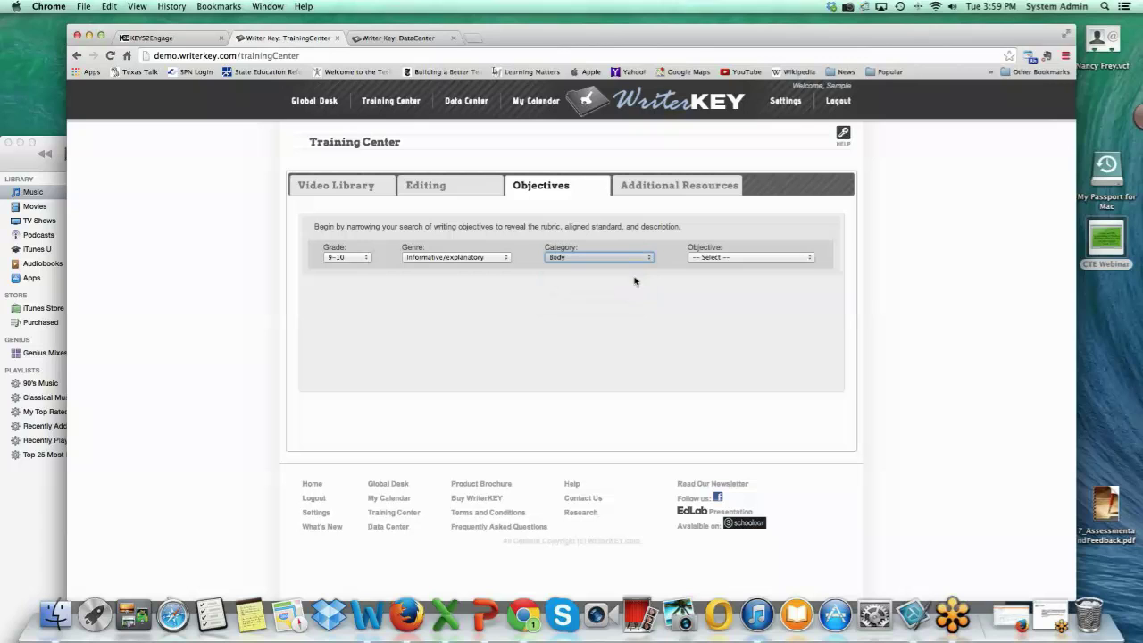
{"action": "left_click", "coordinate": [812, 260]}
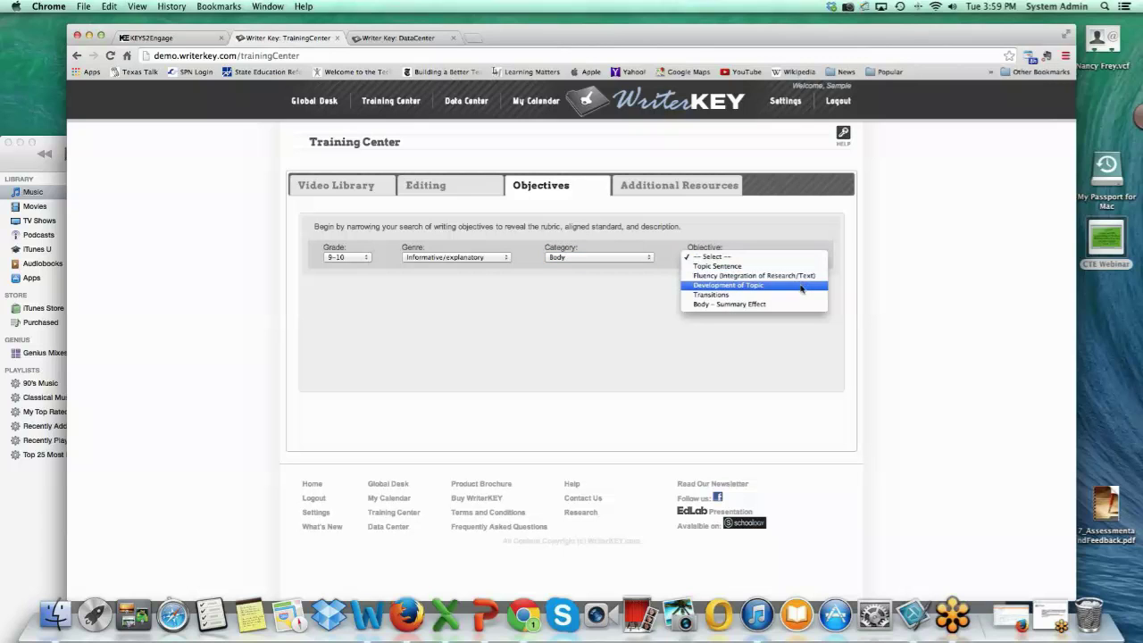
{"action": "left_click", "coordinate": [800, 287]}
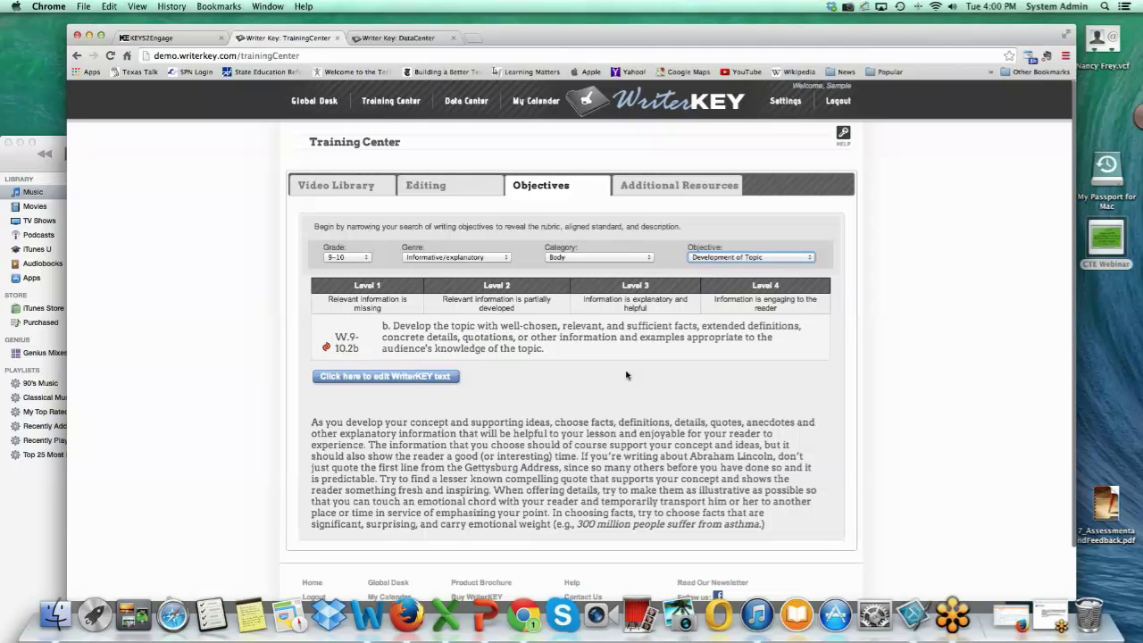
{"action": "scroll", "coordinate": [626, 375], "scroll_direction": "down", "scroll_amount": 1}
{"action": "scroll", "coordinate": [626, 375], "scroll_direction": "down", "scroll_amount": 1}
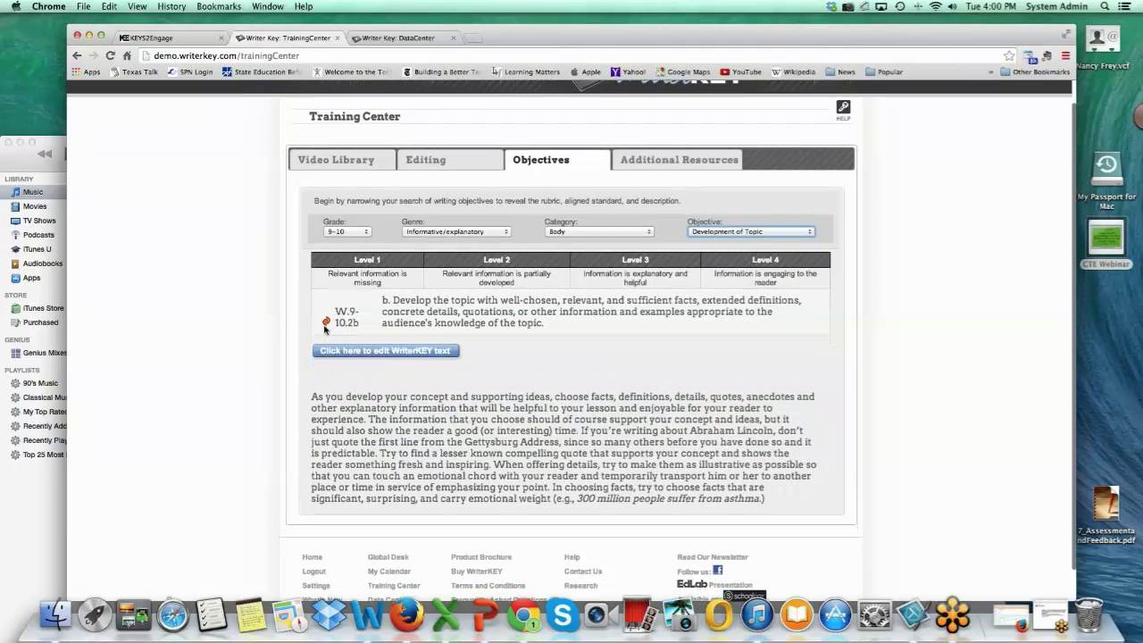
{"action": "scroll", "coordinate": [326, 329], "scroll_direction": "right", "scroll_amount": 1}
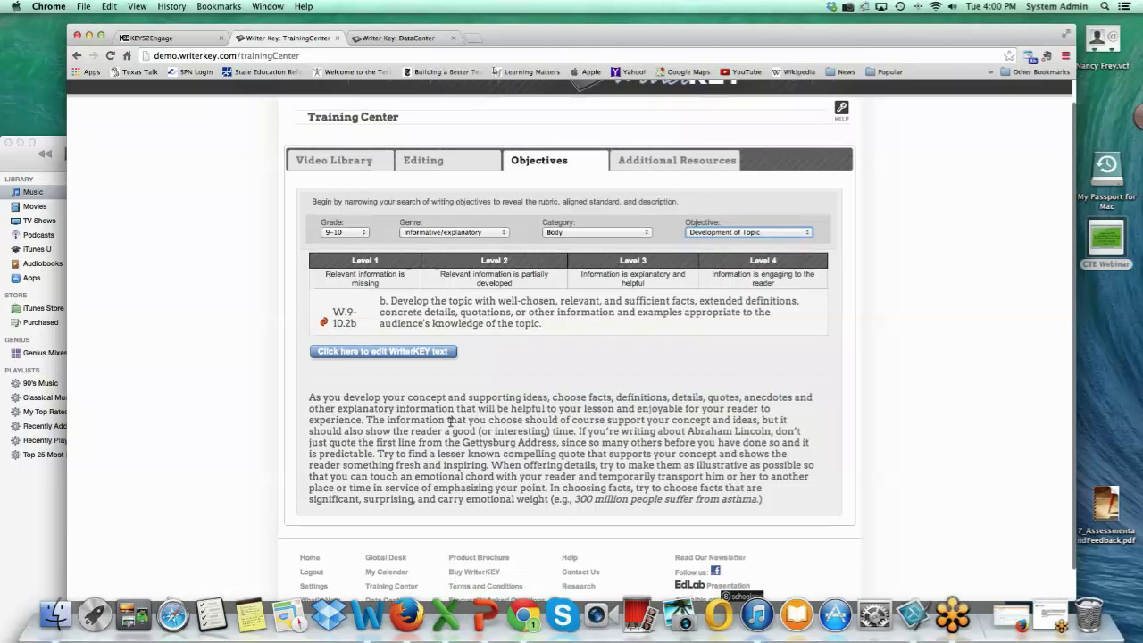
{"action": "scroll", "coordinate": [451, 420], "scroll_direction": "up", "scroll_amount": 1}
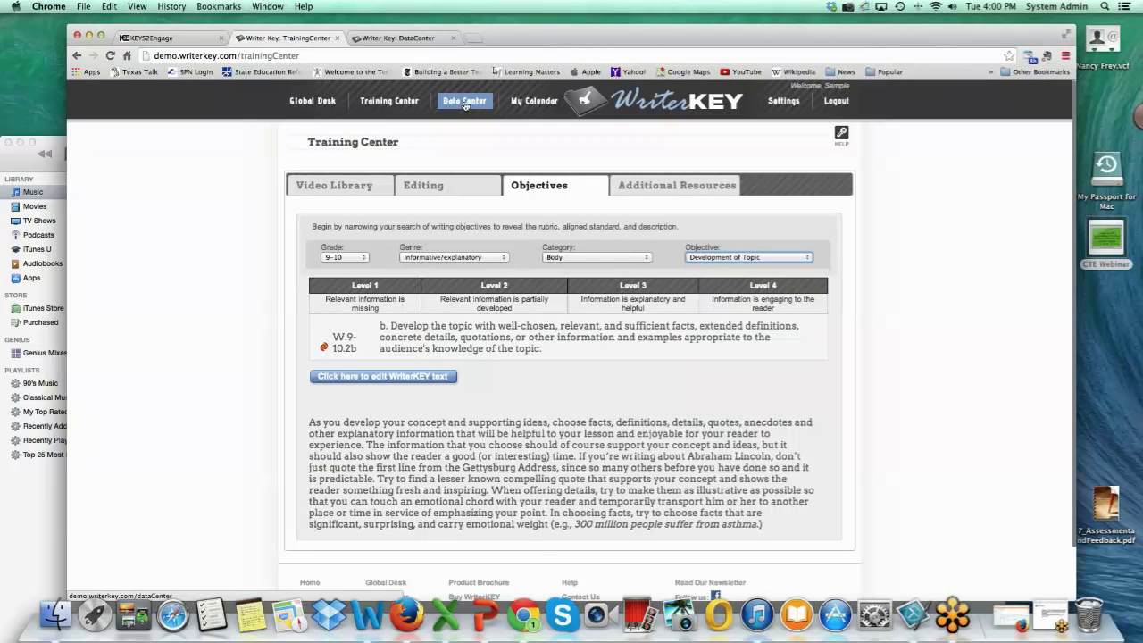
Show the Evidence Choice score bands for 'From South Boston to Ridgefield': 33% below 2.0, 24% above 3.0.
{"action": "left_click", "coordinate": [464, 104]}
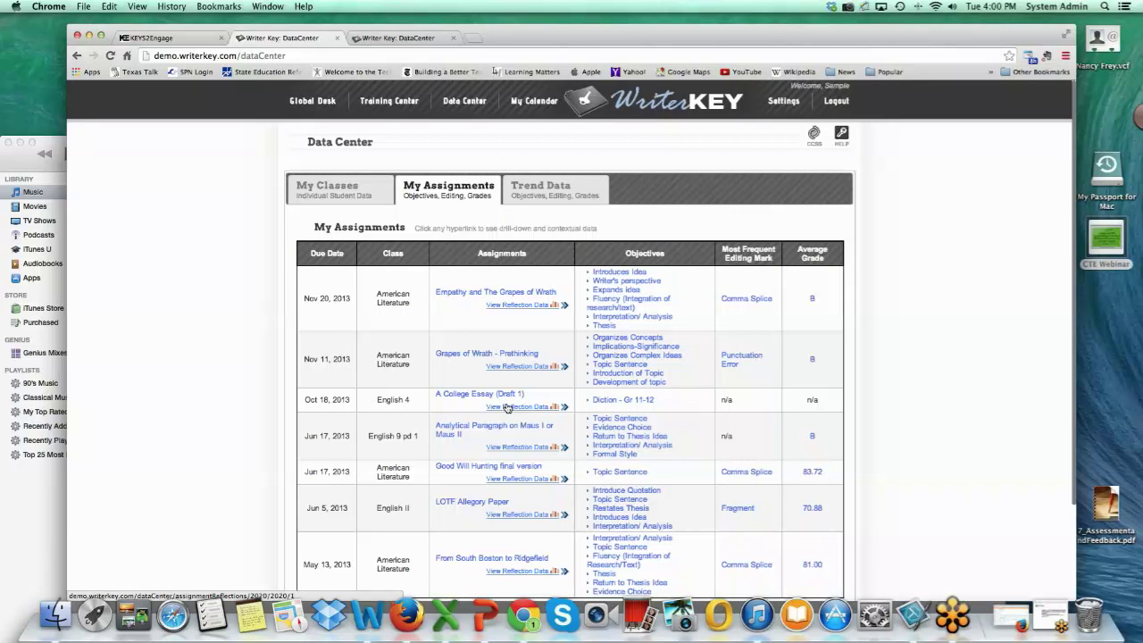
{"action": "scroll", "coordinate": [509, 420], "scroll_direction": "down", "scroll_amount": 3}
{"action": "left_click", "coordinate": [522, 442]}
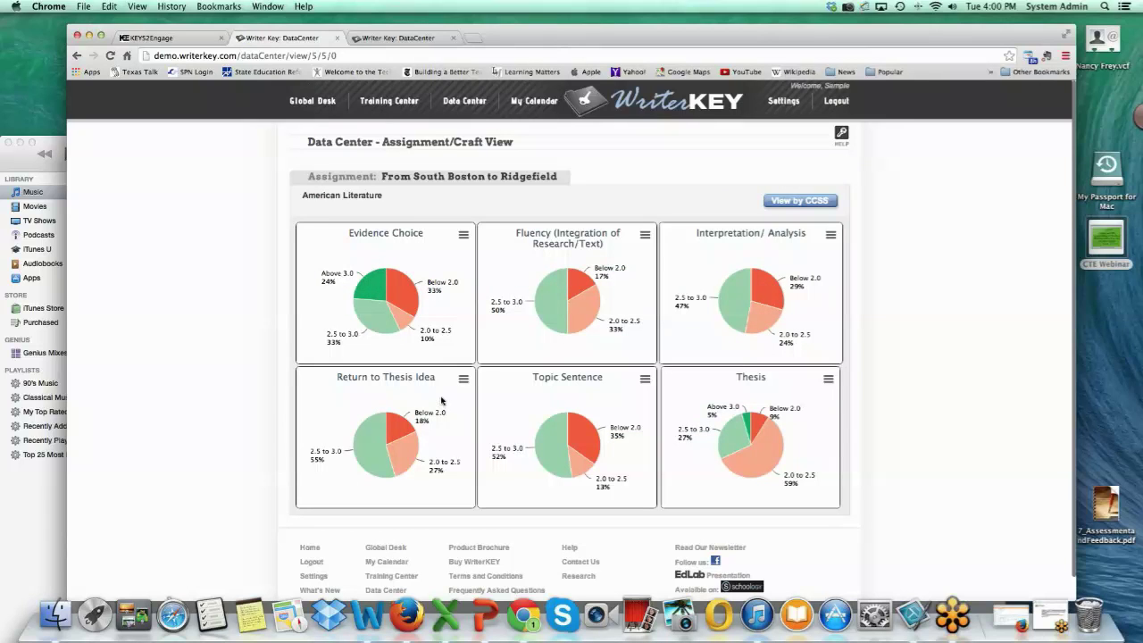
{"action": "left_click", "coordinate": [398, 283]}
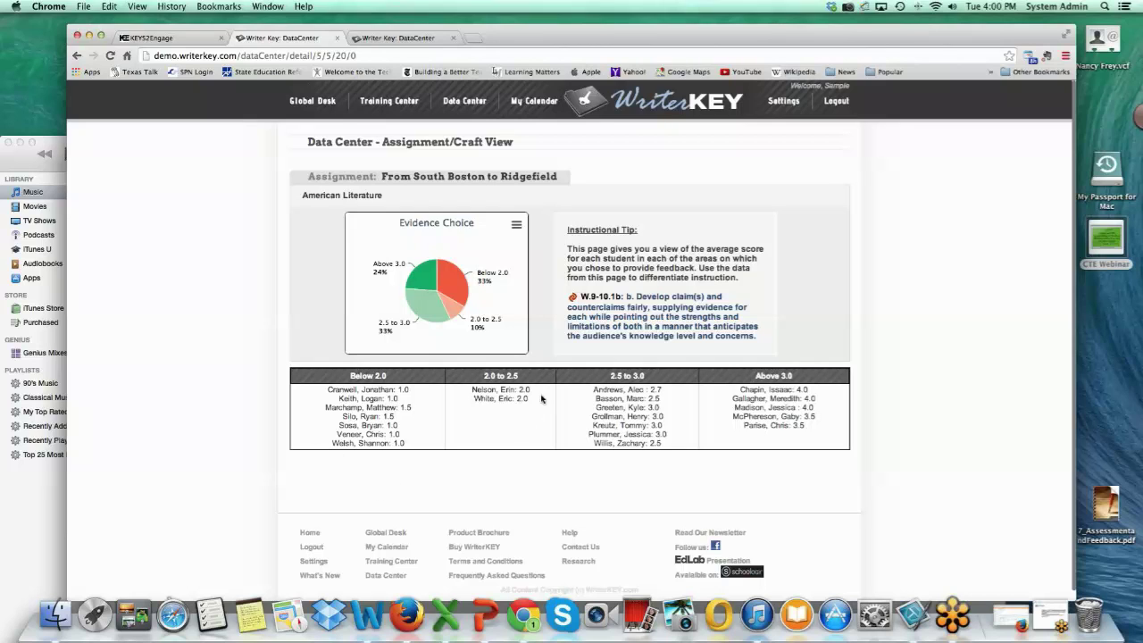
{"action": "mouse_move", "coordinate": [440, 296]}
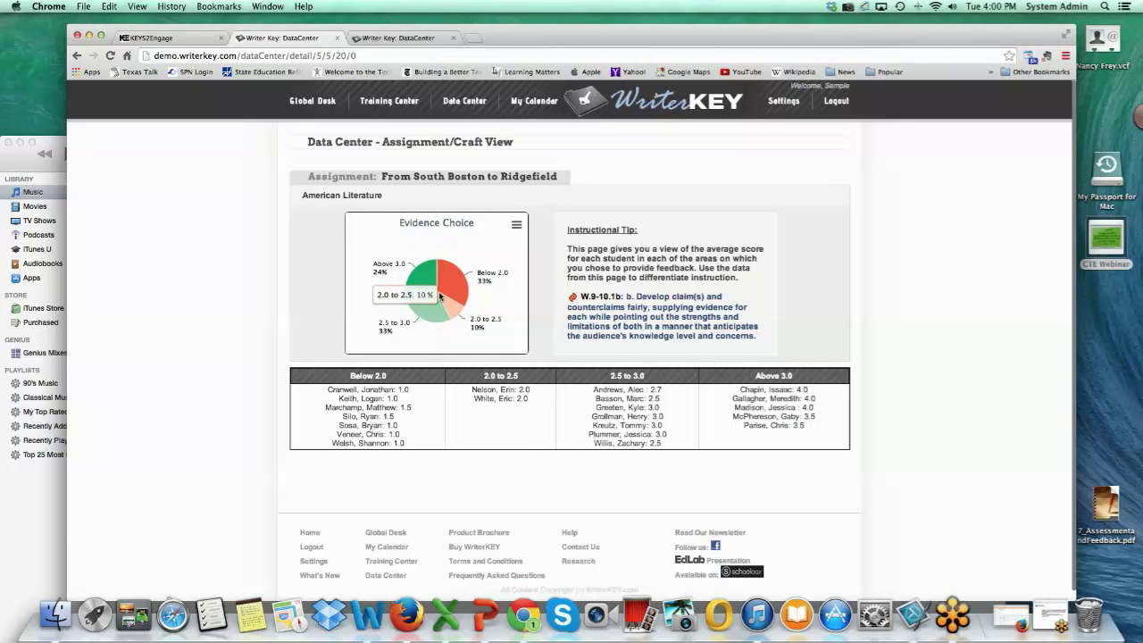
Open the reflection data for College Essay (Draft 1) in the development site's Data Center.
{"action": "left_click", "coordinate": [387, 39]}
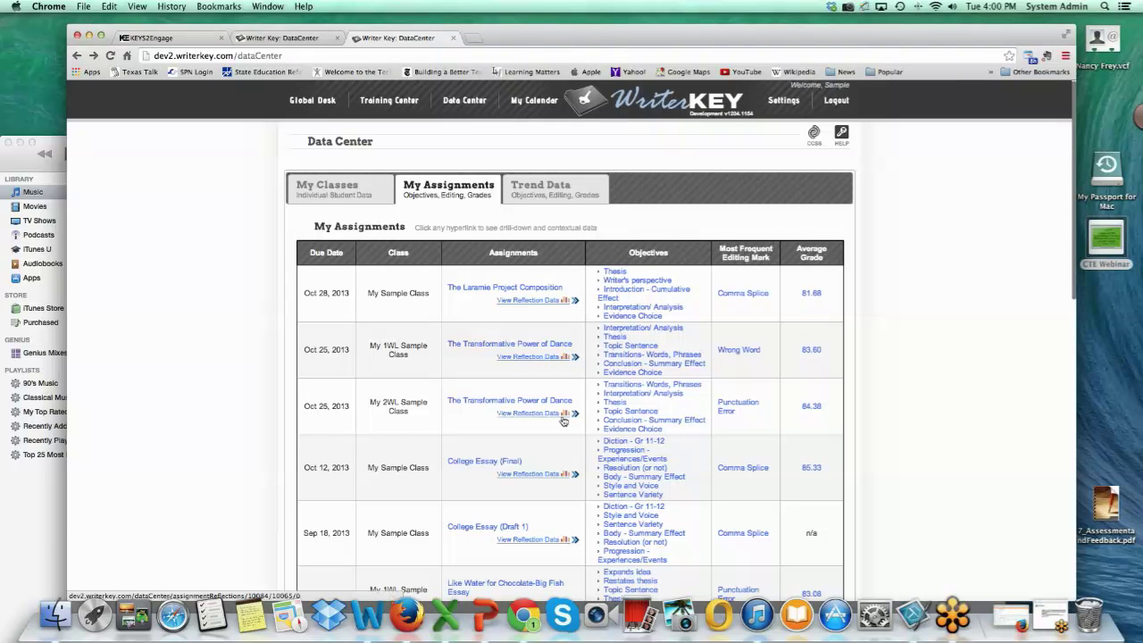
{"action": "scroll", "coordinate": [564, 420], "scroll_direction": "down", "scroll_amount": 5}
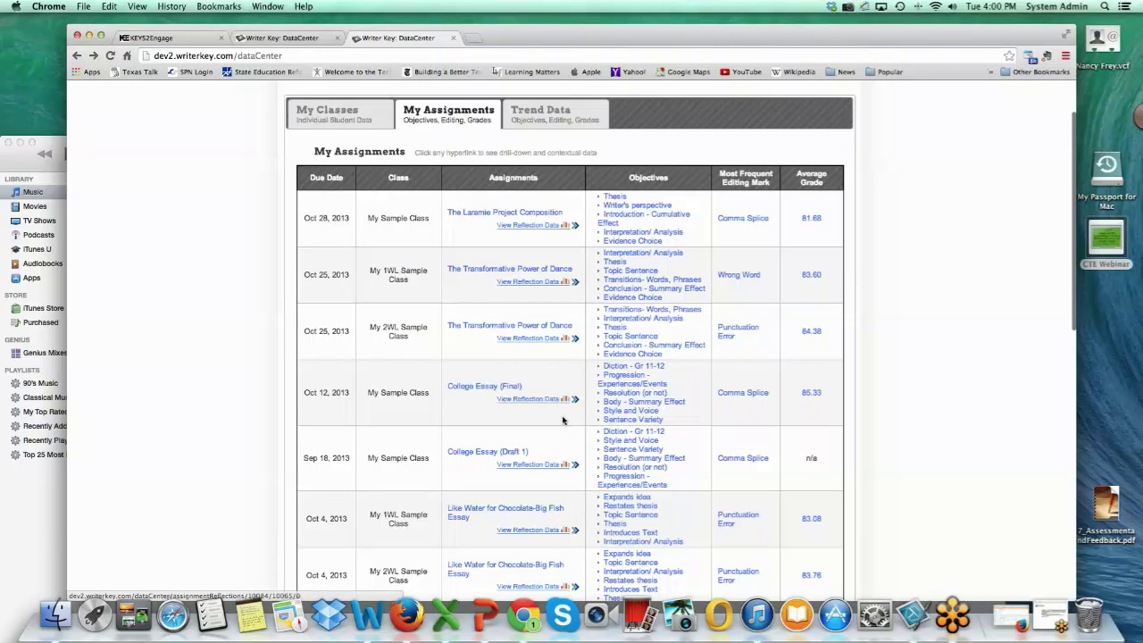
{"action": "scroll", "coordinate": [563, 421], "scroll_direction": "down", "scroll_amount": 3}
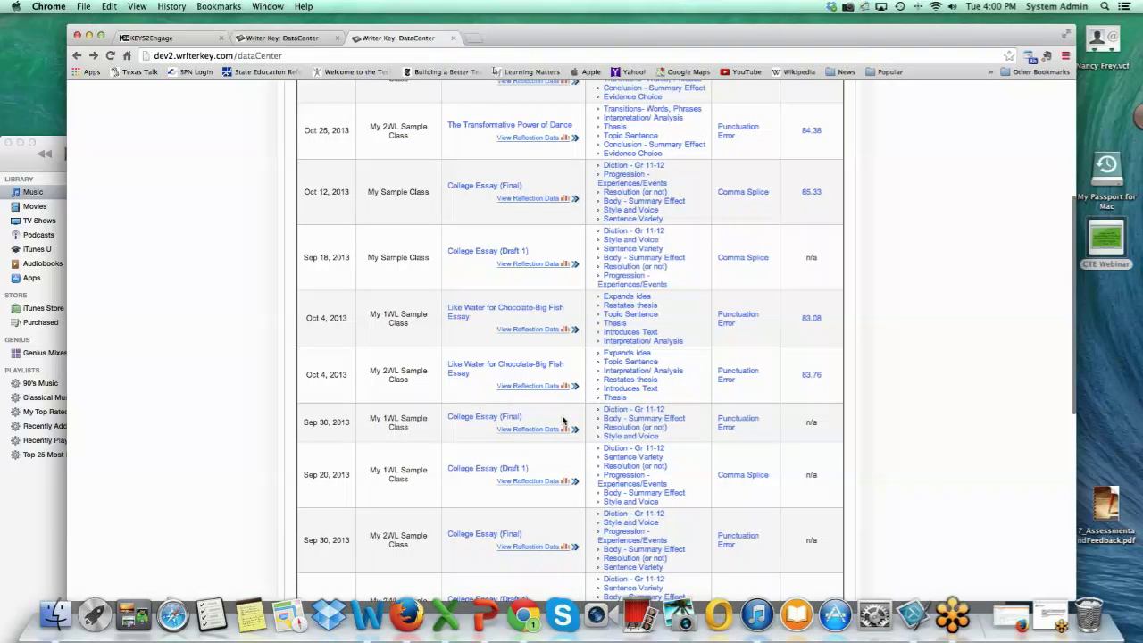
{"action": "scroll", "coordinate": [563, 420], "scroll_direction": "down", "scroll_amount": 1}
{"action": "scroll", "coordinate": [563, 420], "scroll_direction": "down", "scroll_amount": 1}
{"action": "left_click", "coordinate": [552, 433]}
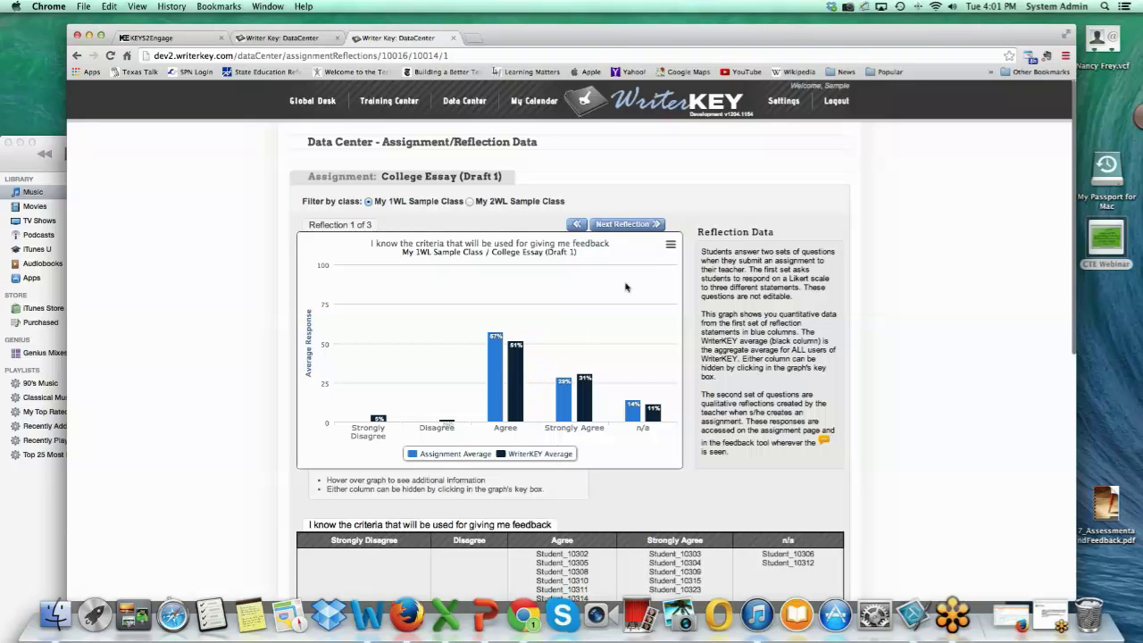
Advance to reflection 3 of 3, then return to the My Assignments list.
{"action": "left_click", "coordinate": [657, 224]}
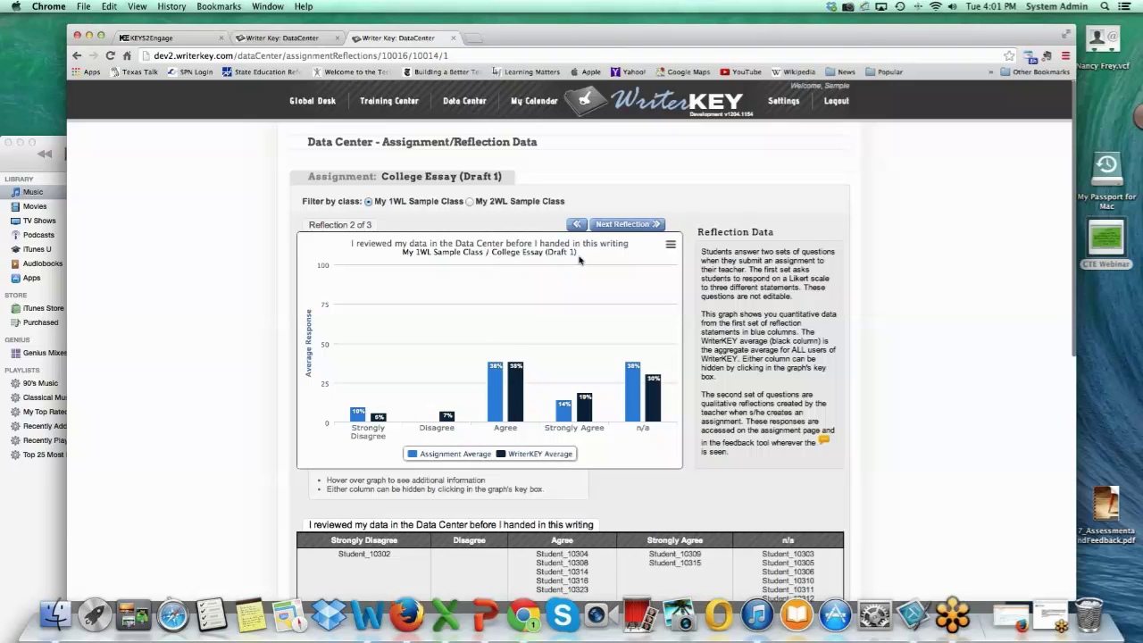
{"action": "left_click", "coordinate": [659, 224]}
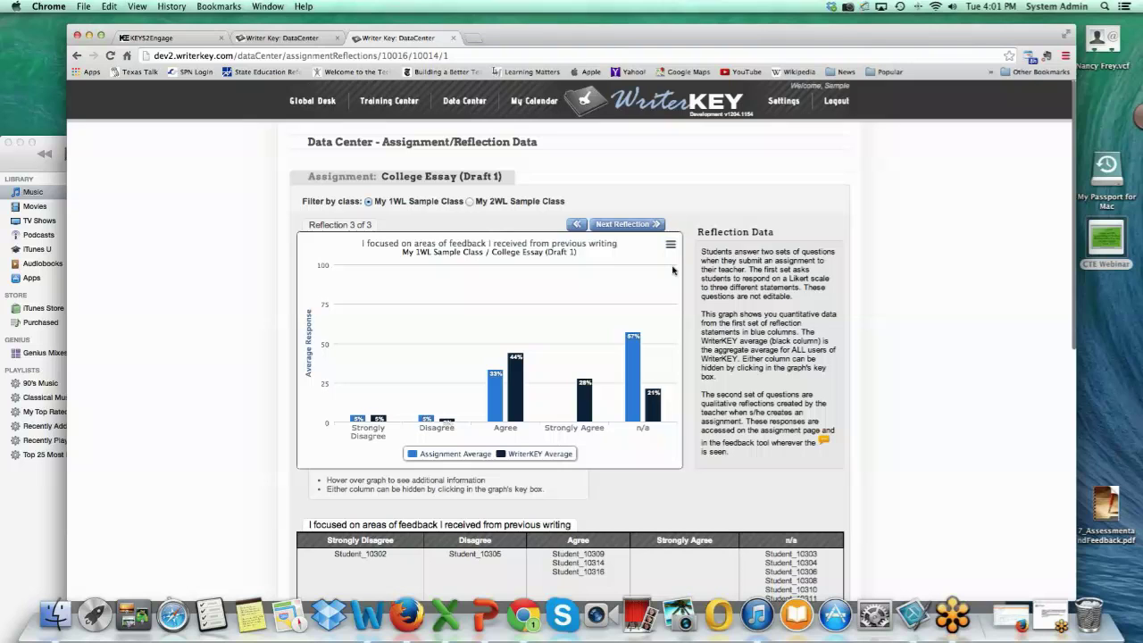
{"action": "scroll", "coordinate": [674, 269], "scroll_direction": "down", "scroll_amount": 2}
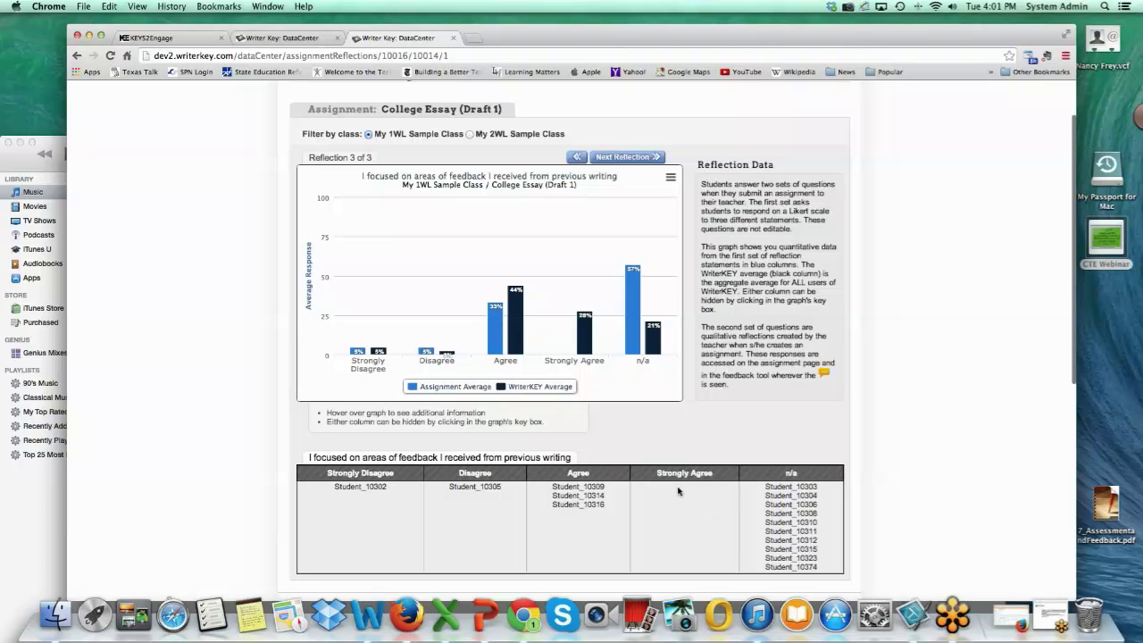
{"action": "scroll", "coordinate": [676, 490], "scroll_direction": "up", "scroll_amount": 1}
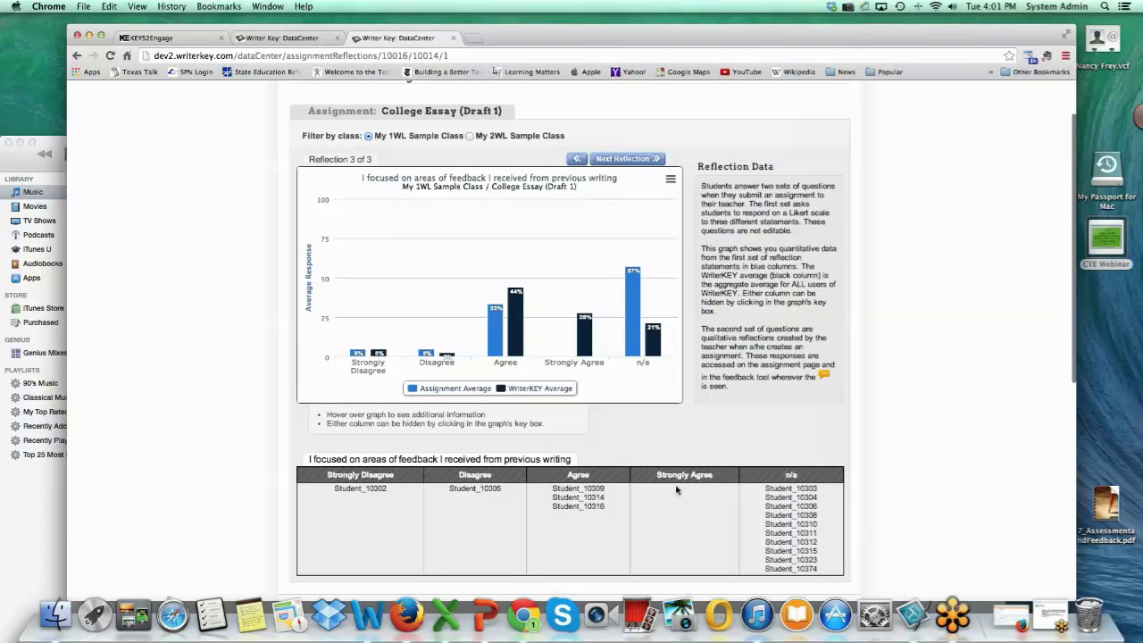
{"action": "scroll", "coordinate": [676, 490], "scroll_direction": "up", "scroll_amount": 2}
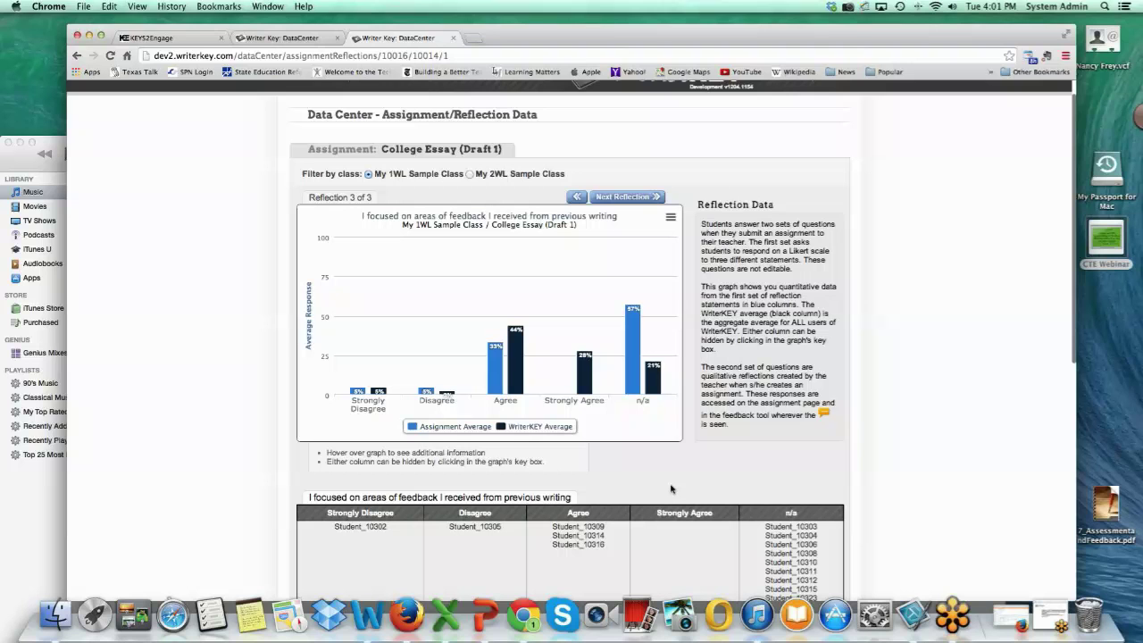
{"action": "scroll", "coordinate": [672, 489], "scroll_direction": "up", "scroll_amount": 2}
{"action": "left_click", "coordinate": [466, 101]}
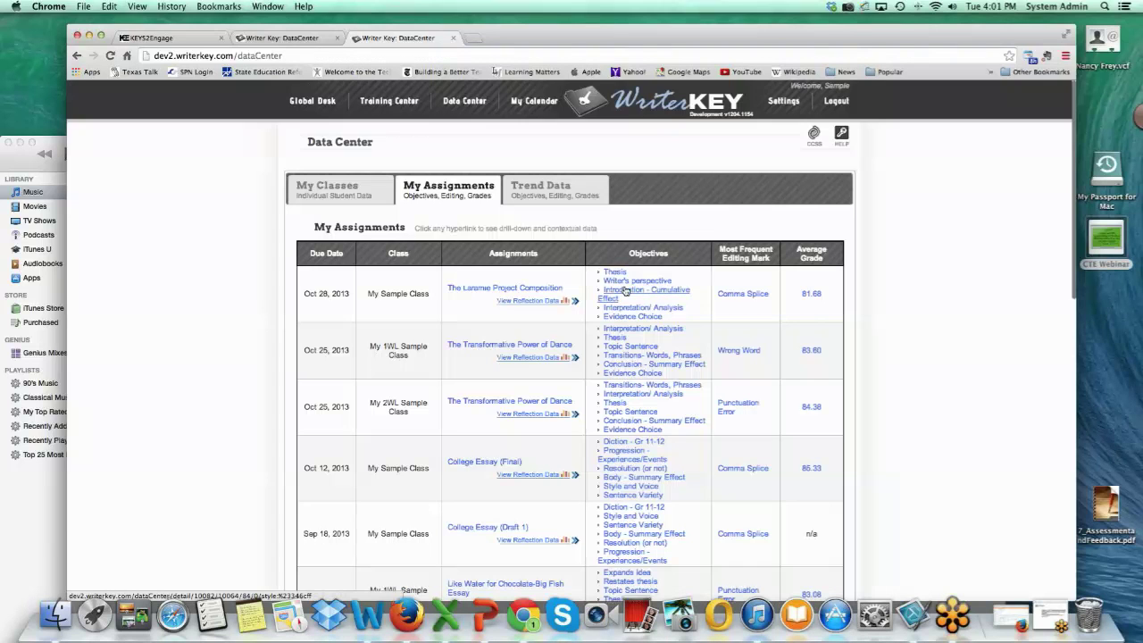
Chart The Laramie Project Composition's editing marks, with Comma Splice and Punctuation Error at 46 each.
{"action": "left_click", "coordinate": [742, 295]}
{"action": "mouse_move", "coordinate": [535, 261]}
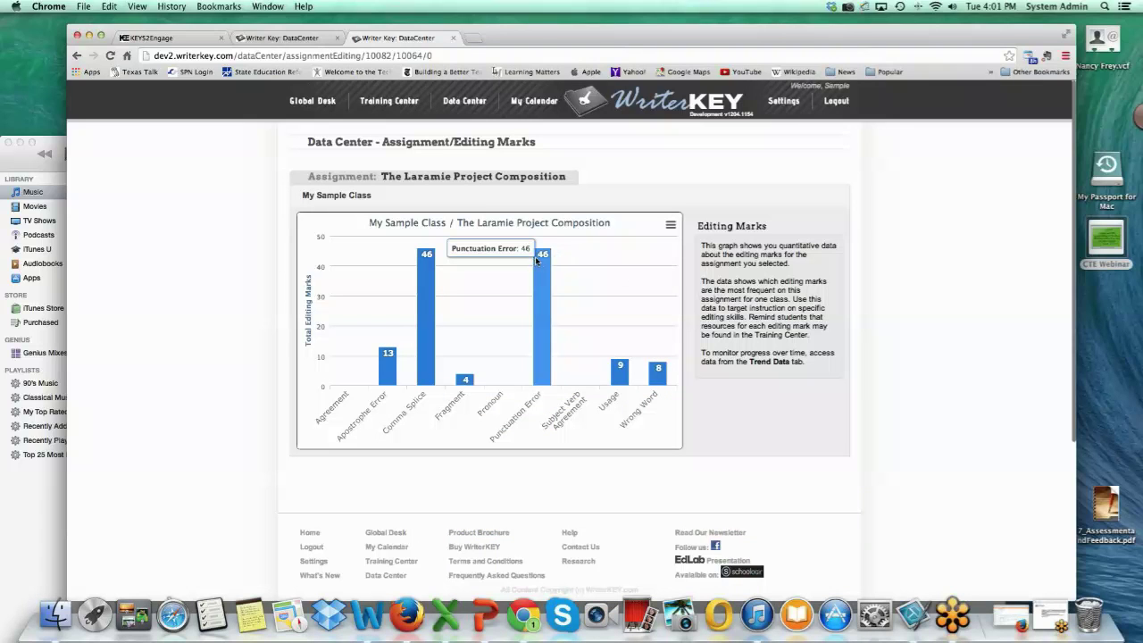
{"action": "mouse_move", "coordinate": [429, 264]}
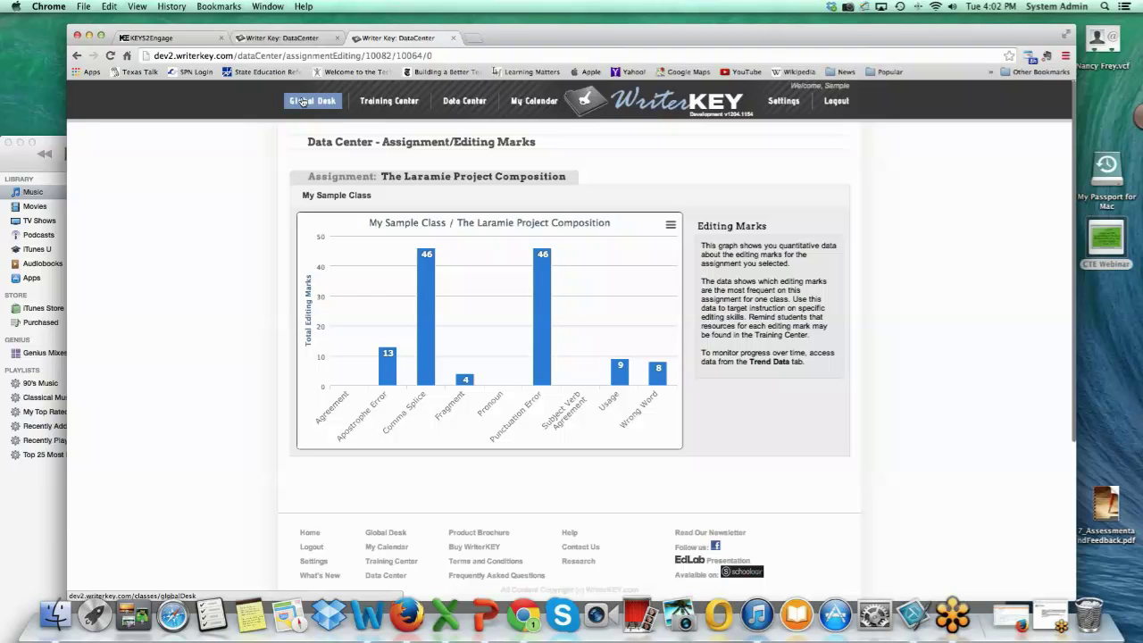
Start a new assignment titled 'Sample Assignment' for the American Literature class.
{"action": "left_click", "coordinate": [289, 41]}
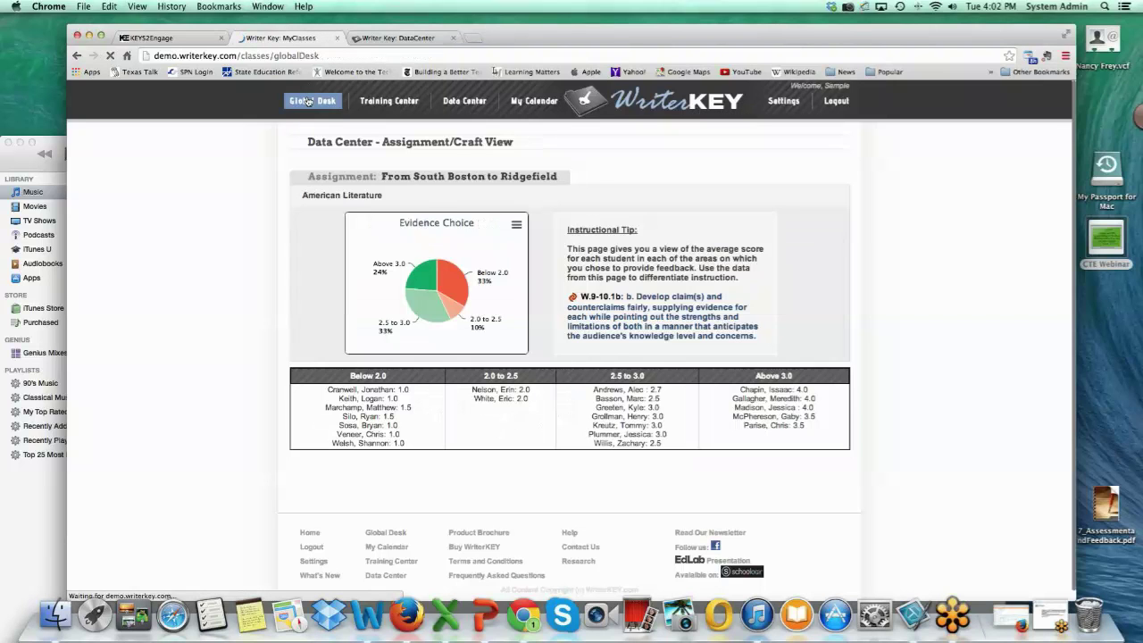
{"action": "left_click", "coordinate": [308, 101]}
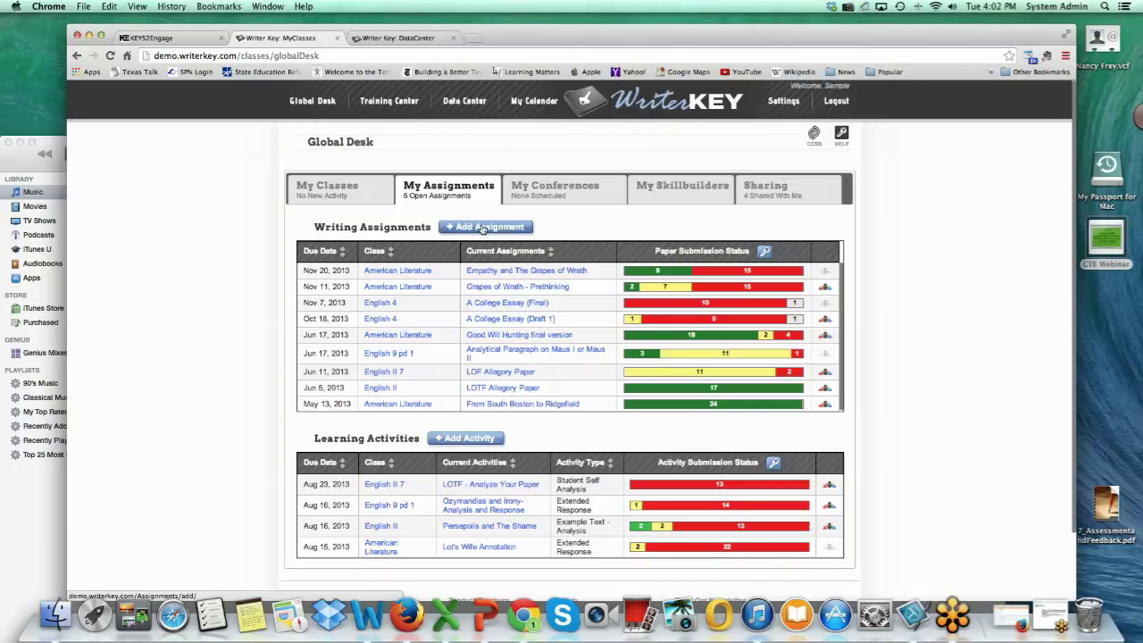
{"action": "left_click", "coordinate": [483, 228]}
{"action": "left_click", "coordinate": [463, 233]}
{"action": "type", "text": "sample"}
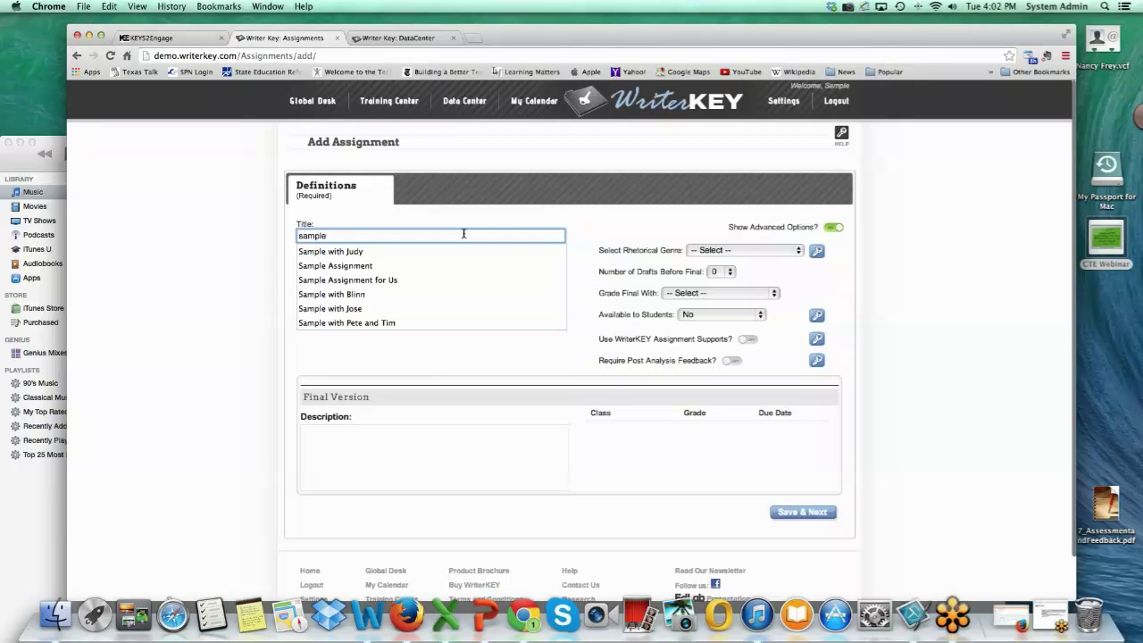
{"action": "left_click", "coordinate": [430, 266]}
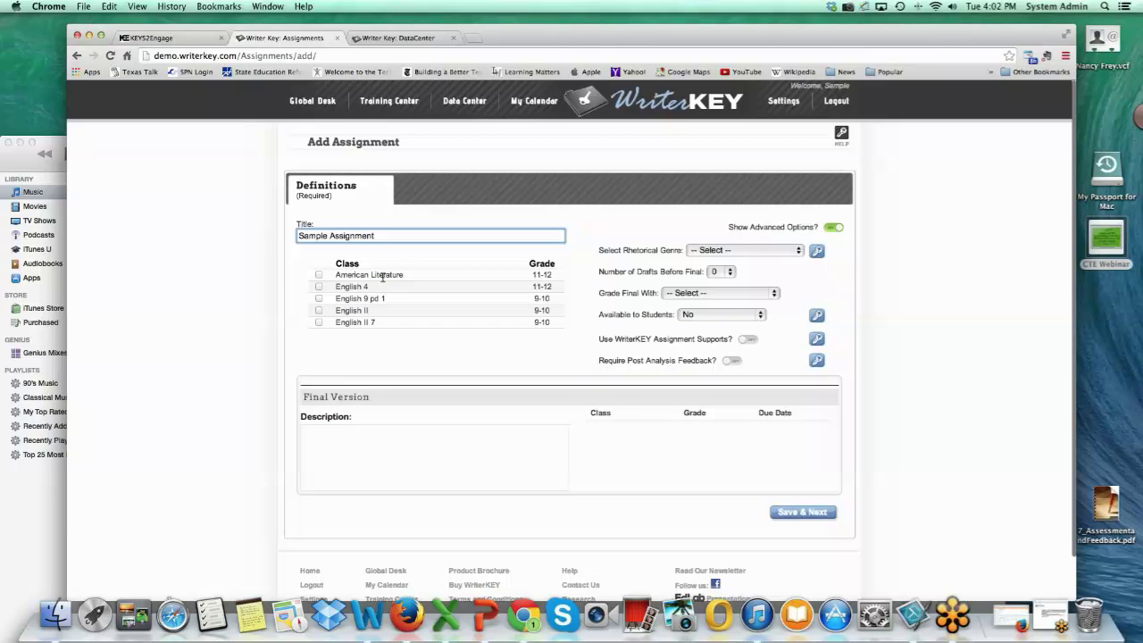
{"action": "left_click", "coordinate": [319, 275]}
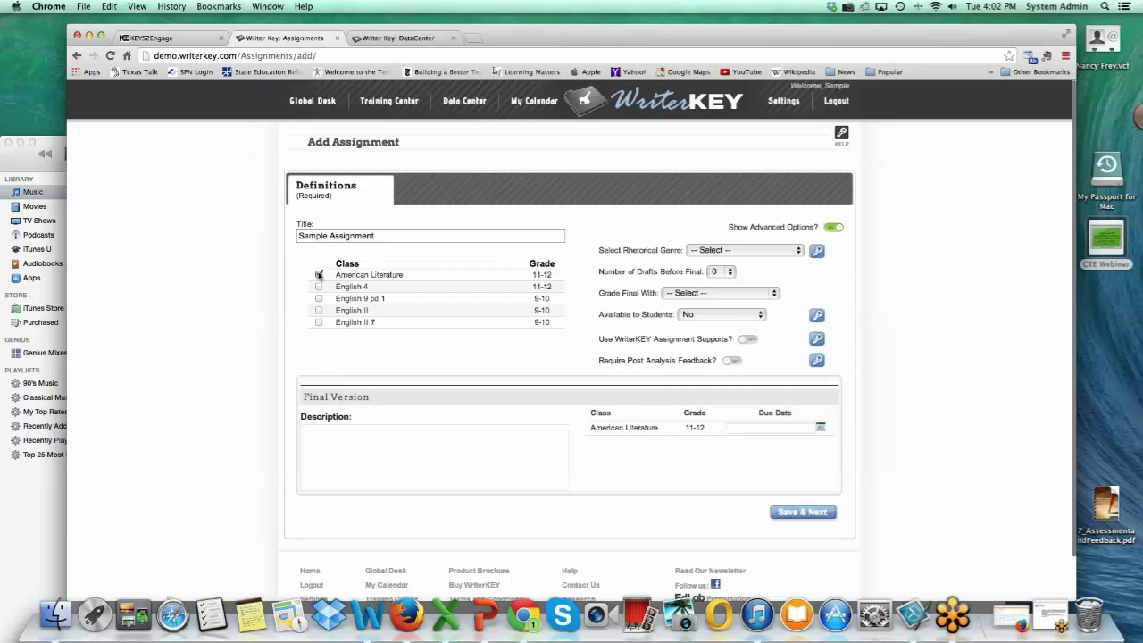
Set the rhetorical genre to Informative/explanatory.
{"action": "left_click", "coordinate": [797, 252]}
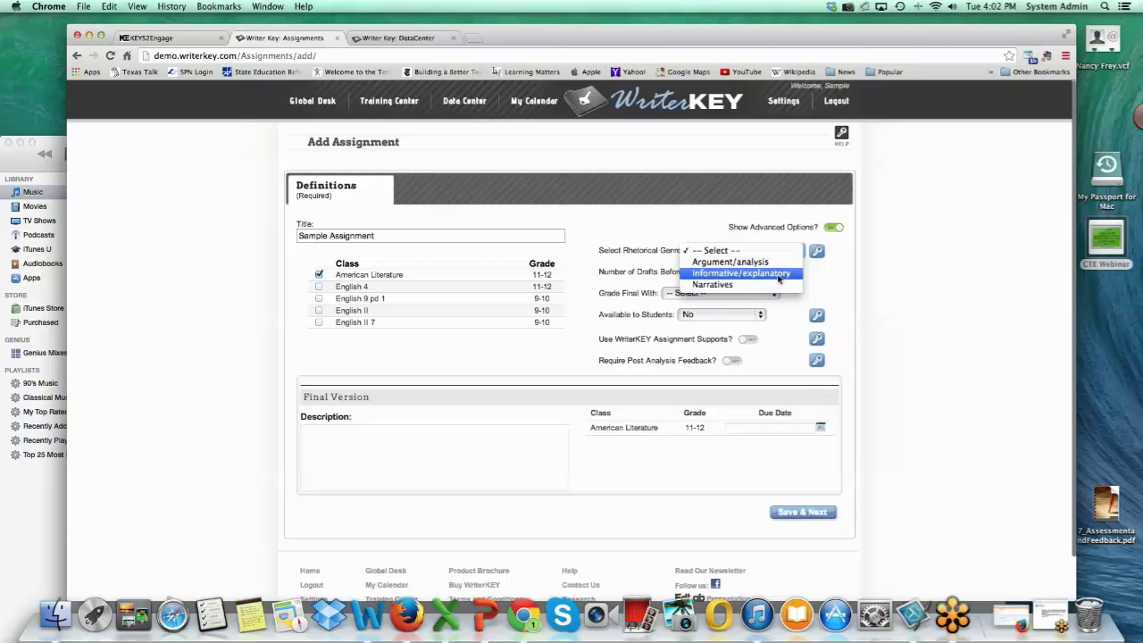
{"action": "left_click", "coordinate": [779, 274]}
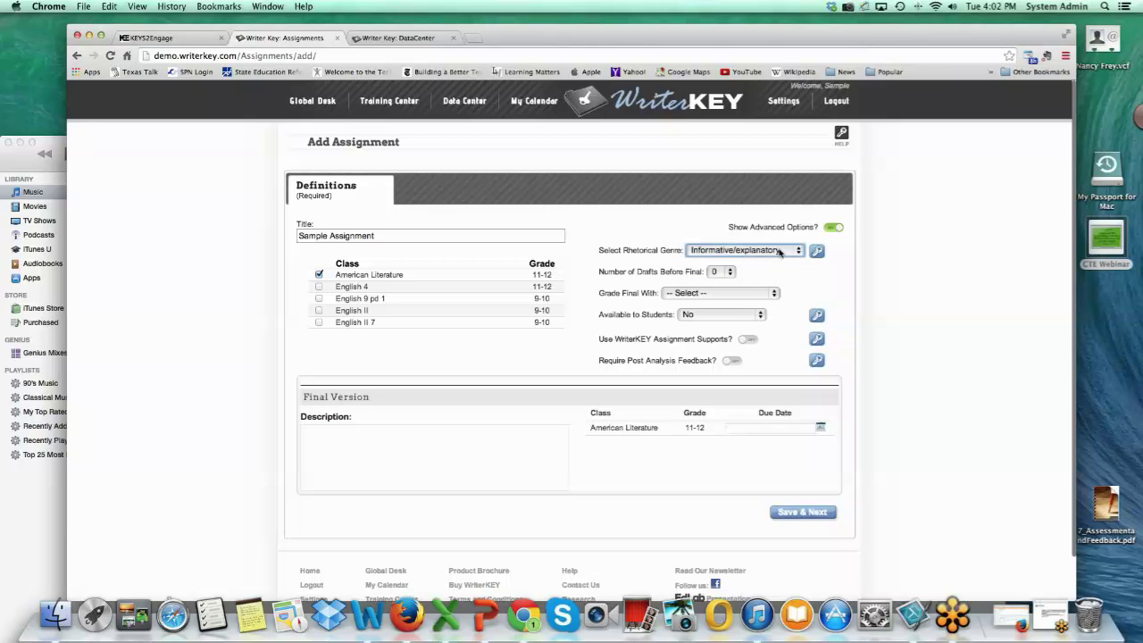
{"action": "left_click", "coordinate": [797, 251]}
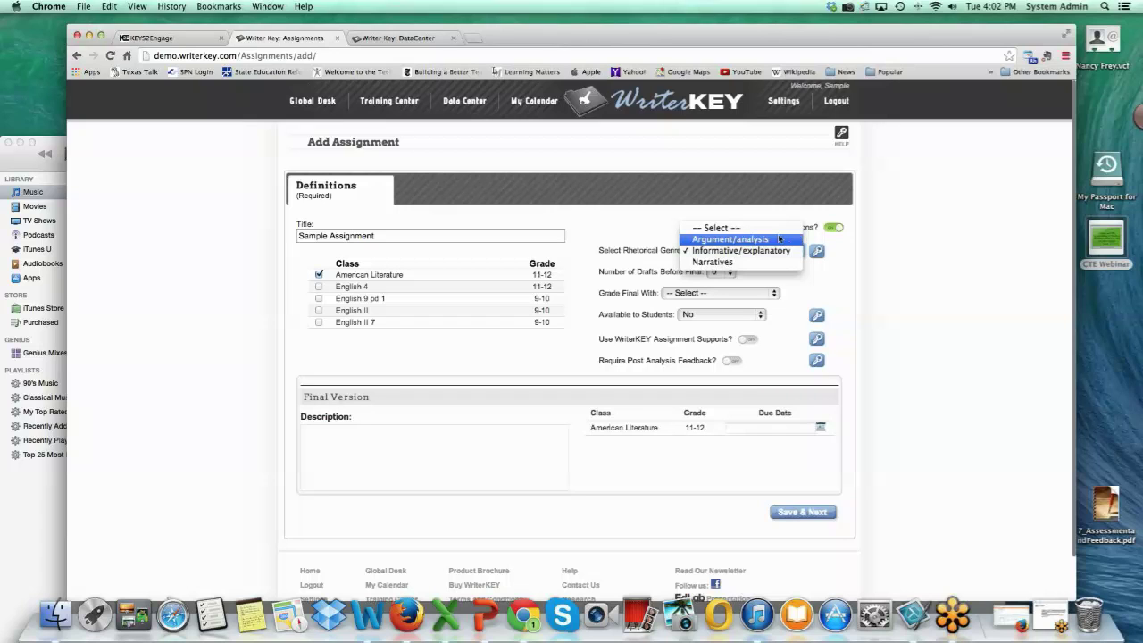
{"action": "left_click", "coordinate": [788, 252]}
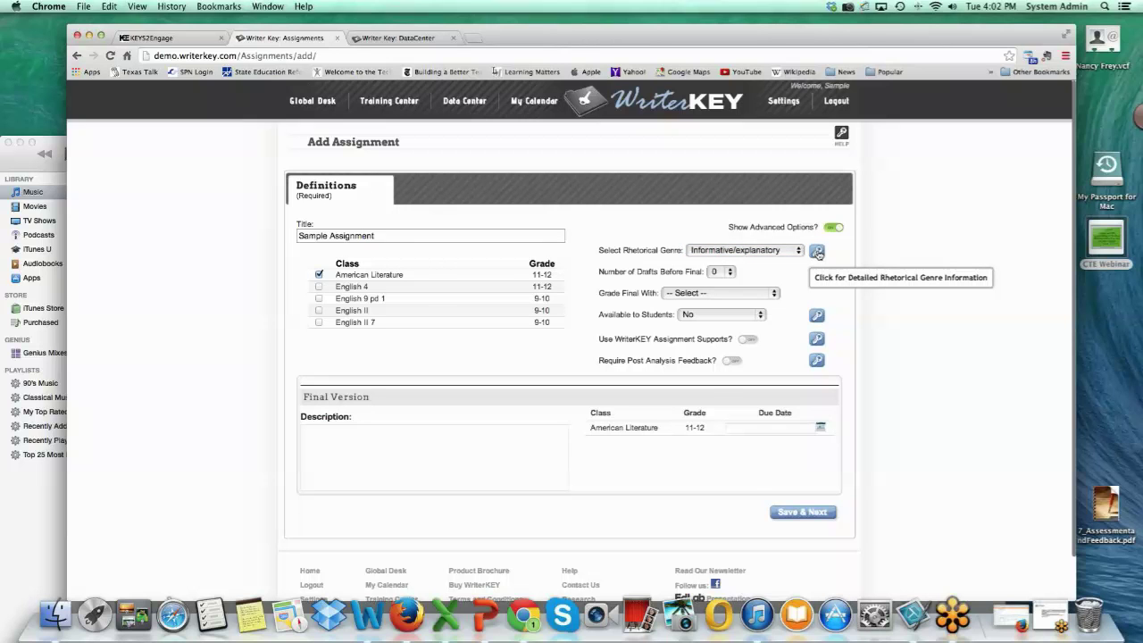
Review the rhetorical genre help, then set Drafts Before Final to 1.
{"action": "left_click", "coordinate": [817, 253]}
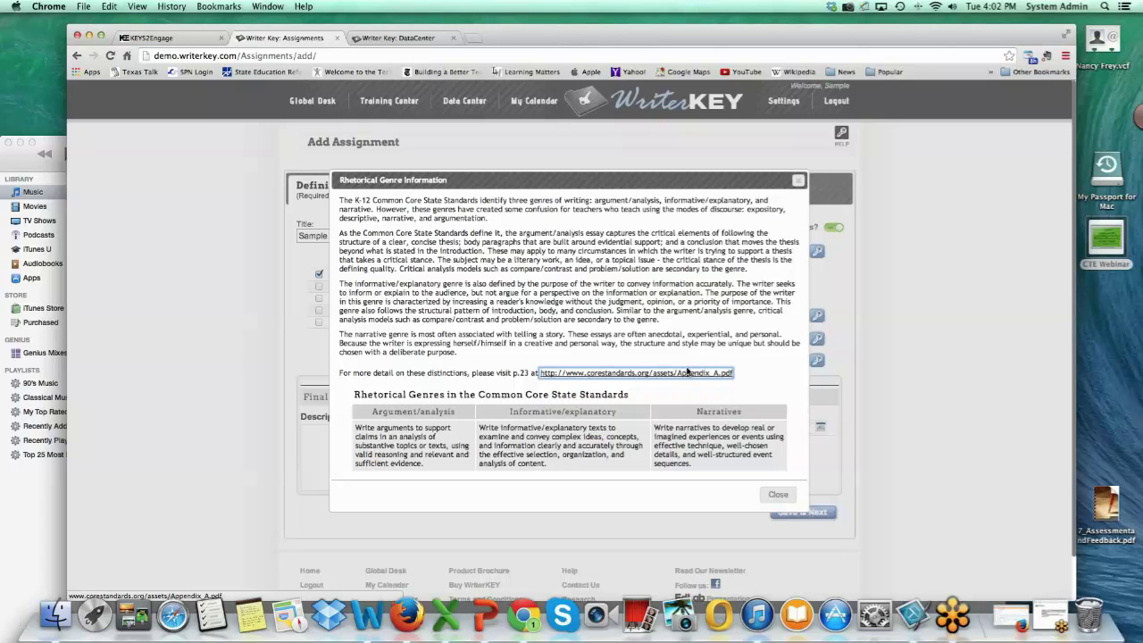
{"action": "left_click", "coordinate": [782, 496]}
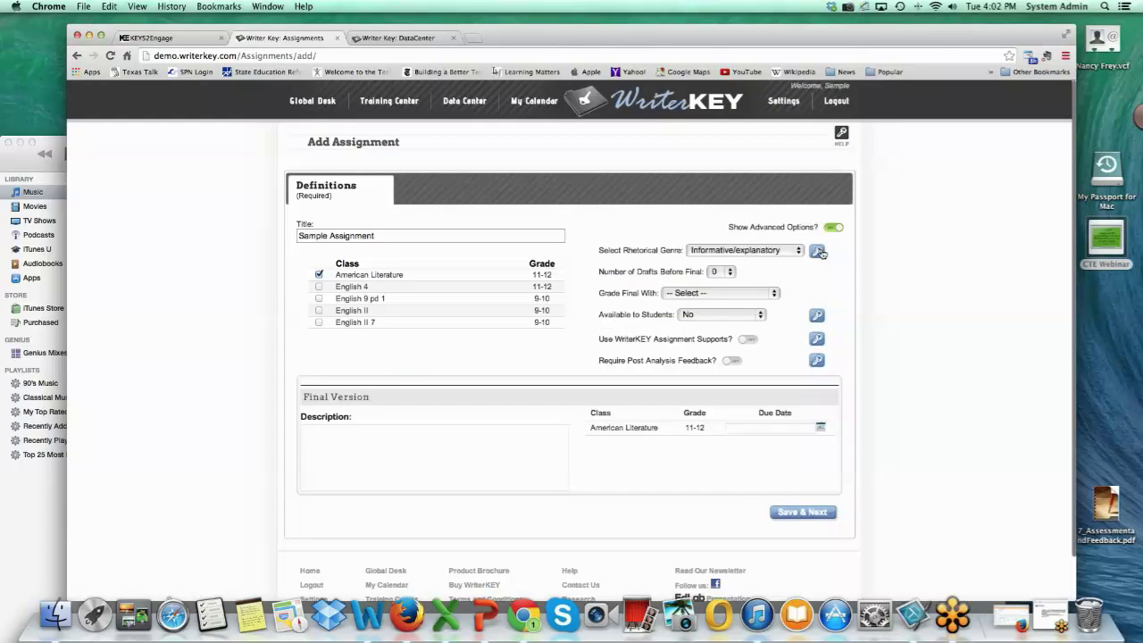
{"action": "left_click", "coordinate": [729, 271]}
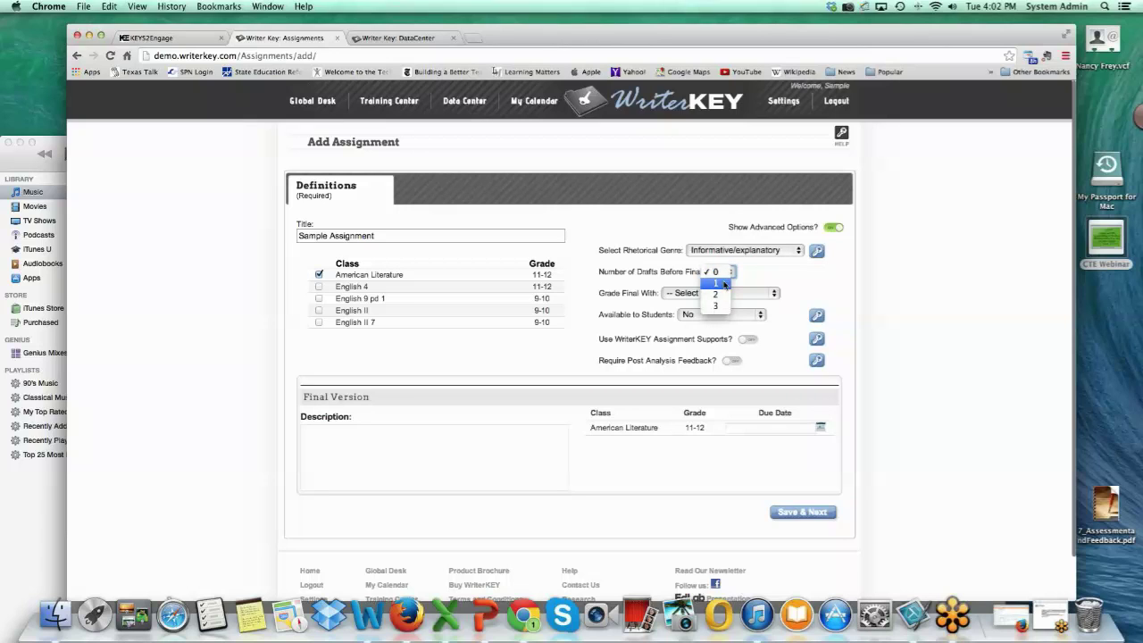
{"action": "left_click", "coordinate": [723, 283]}
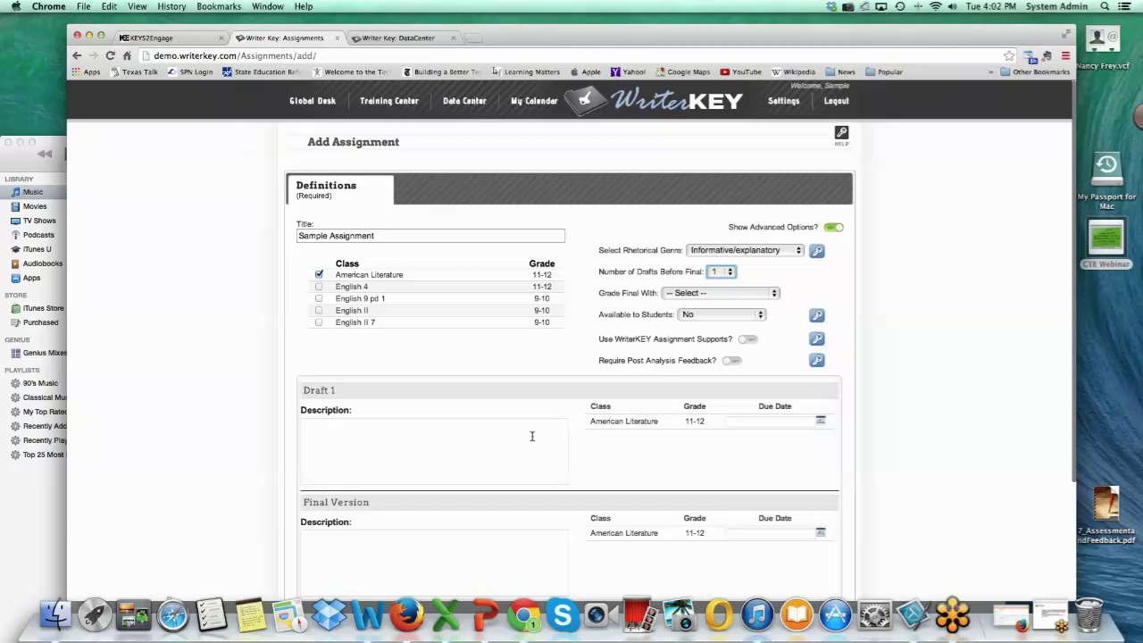
Grade the final with Number Grade, make it available to students, and require post-analysis feedback.
{"action": "scroll", "coordinate": [531, 435], "scroll_direction": "down", "scroll_amount": 3}
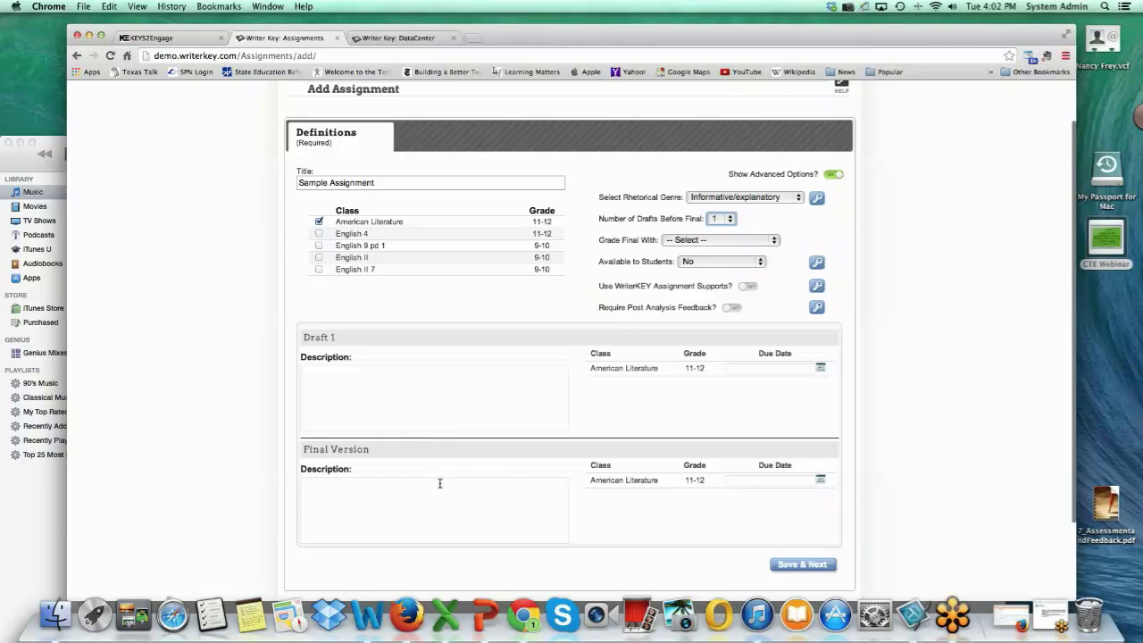
{"action": "left_click", "coordinate": [775, 241]}
{"action": "left_click", "coordinate": [705, 286]}
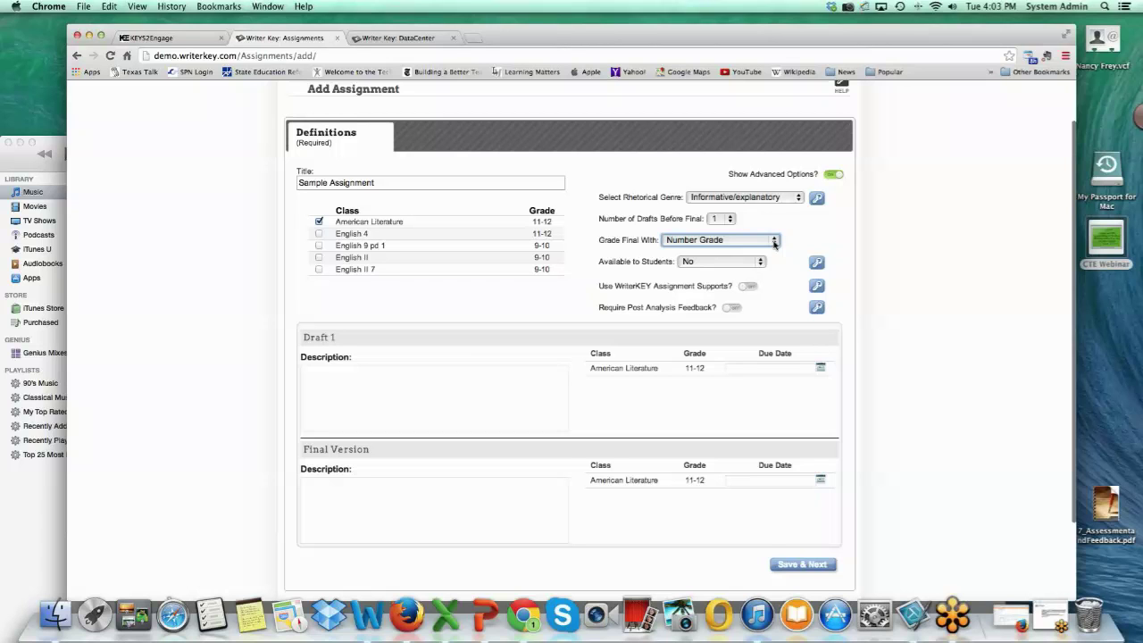
{"action": "scroll", "coordinate": [774, 243], "scroll_direction": "down", "scroll_amount": 1}
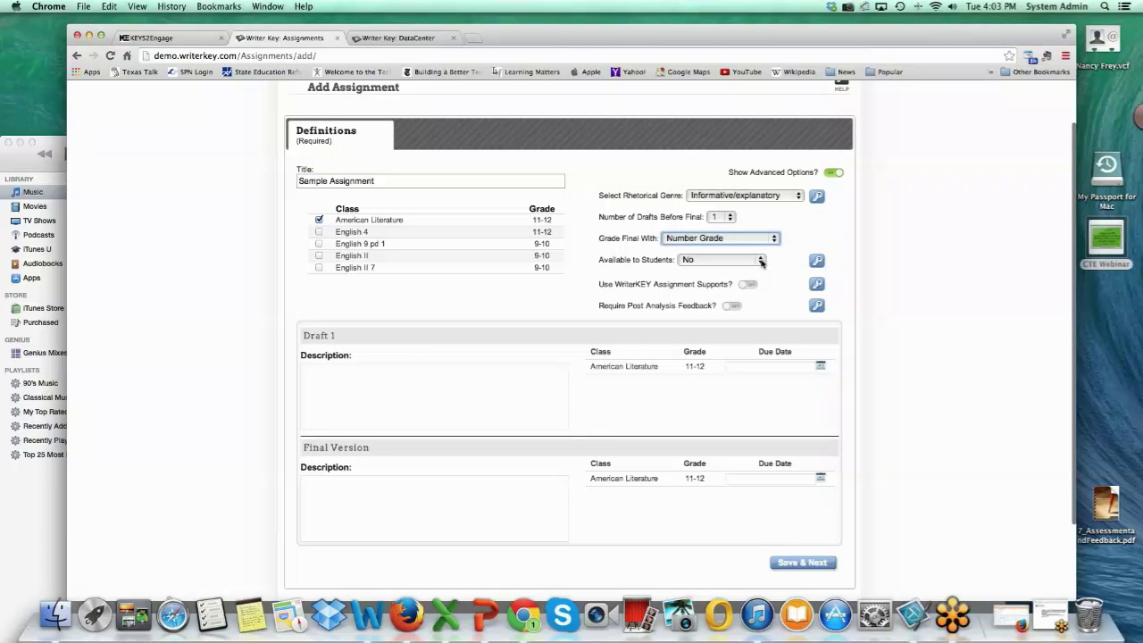
{"action": "left_click", "coordinate": [761, 260]}
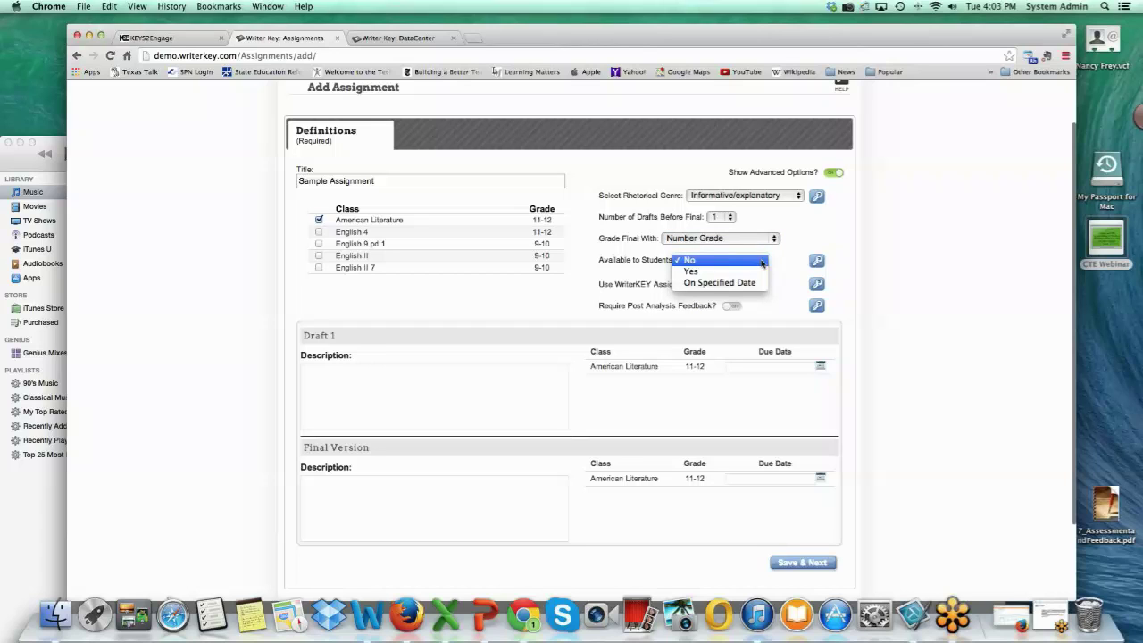
{"action": "left_click", "coordinate": [755, 272]}
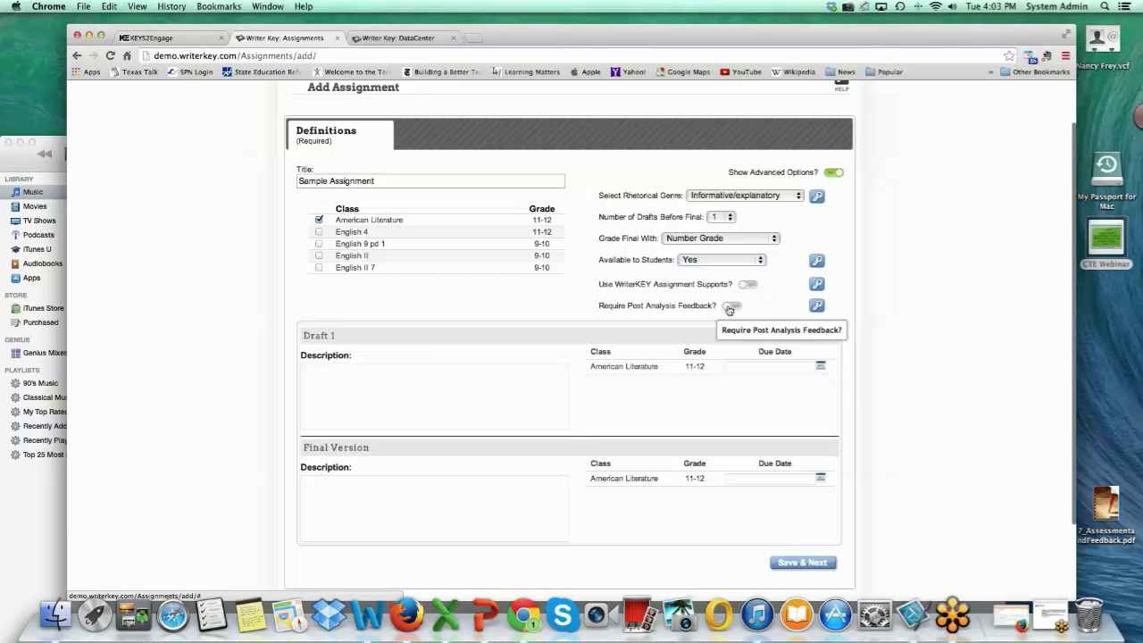
{"action": "left_click", "coordinate": [730, 308]}
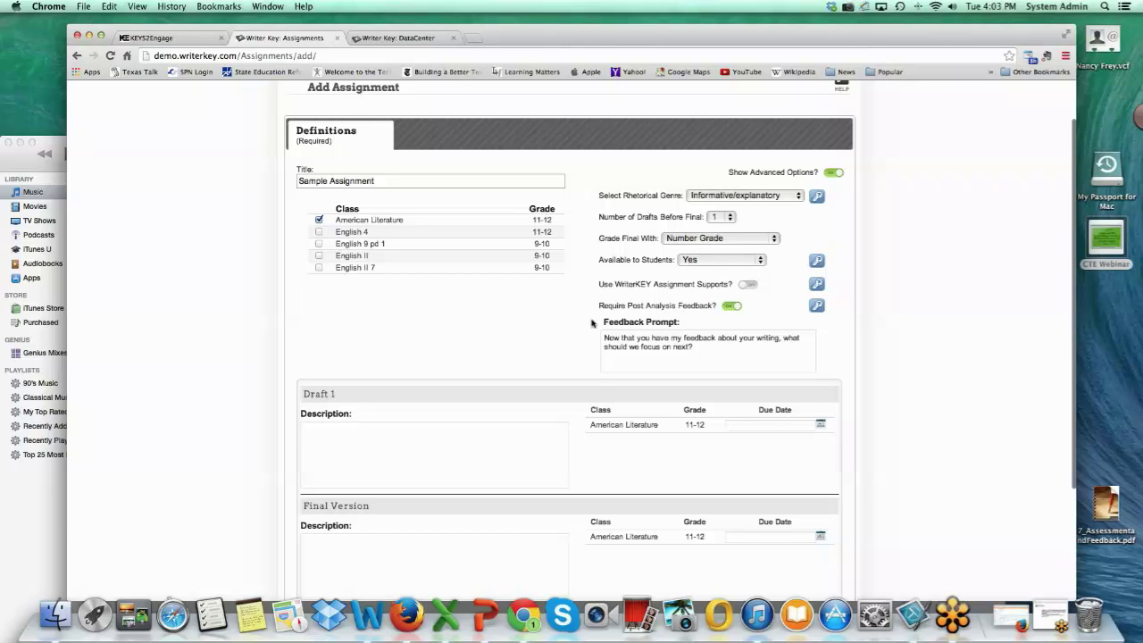
Hide advanced options, then give Draft 1 a description and a Dec 26, 2013 due date.
{"action": "left_click", "coordinate": [833, 173]}
{"action": "left_click", "coordinate": [480, 345]}
{"action": "type", "text": "sdfasdffs"}
{"action": "left_click", "coordinate": [820, 328]}
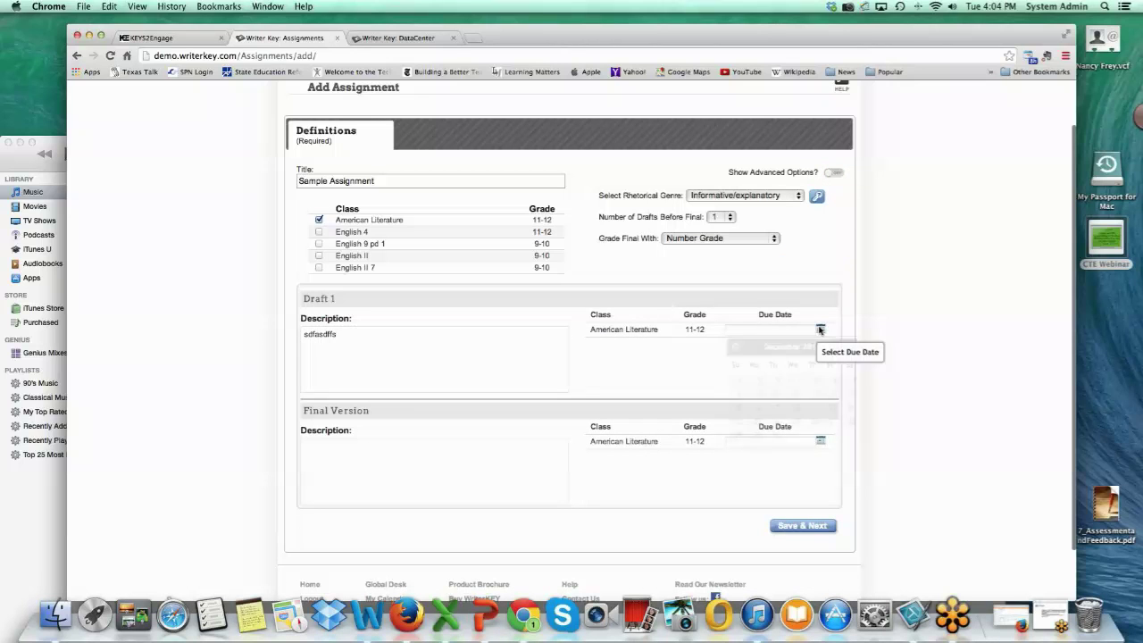
{"action": "left_click", "coordinate": [814, 421]}
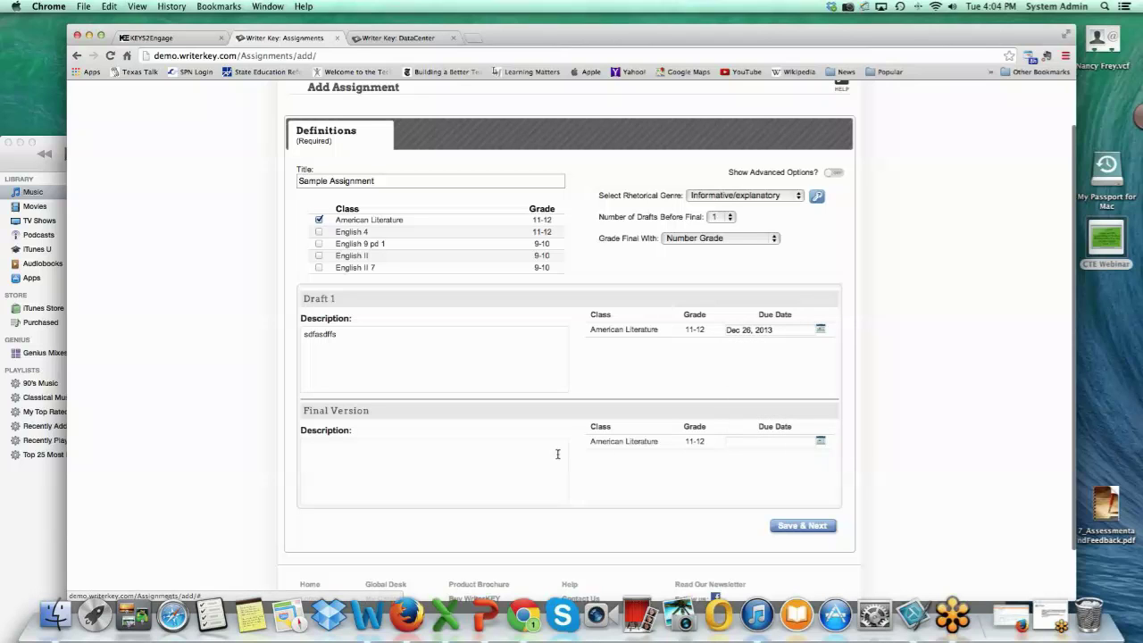
Give the Final Version a description and a Dec 27, 2013 due date, then save.
{"action": "left_click", "coordinate": [526, 455]}
{"action": "type", "text": "asfdasfd"}
{"action": "left_click", "coordinate": [820, 440]}
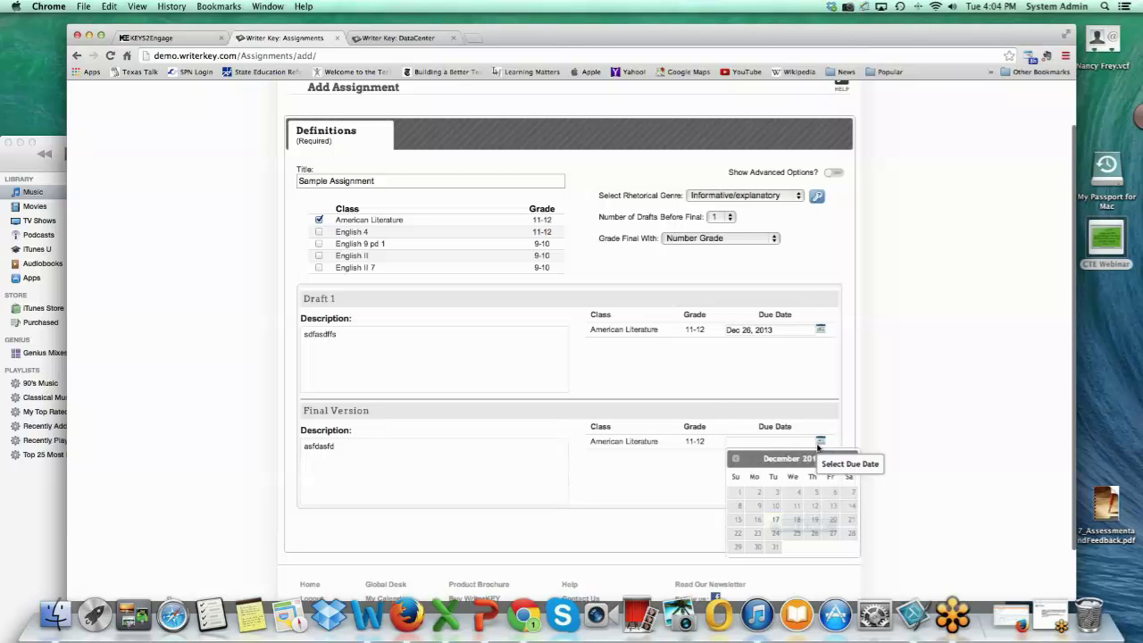
{"action": "left_click", "coordinate": [832, 533]}
{"action": "left_click", "coordinate": [812, 527]}
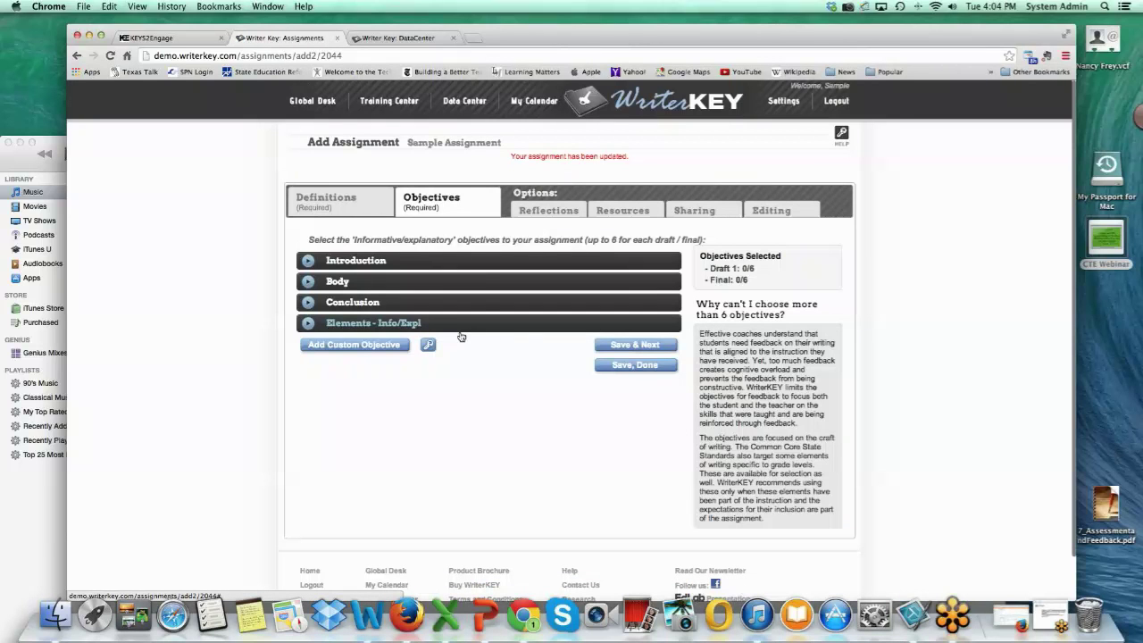
Expand Body objectives to show Topic Sentence, Fluency, Development of topic and Transitions.
{"action": "left_click", "coordinate": [307, 281]}
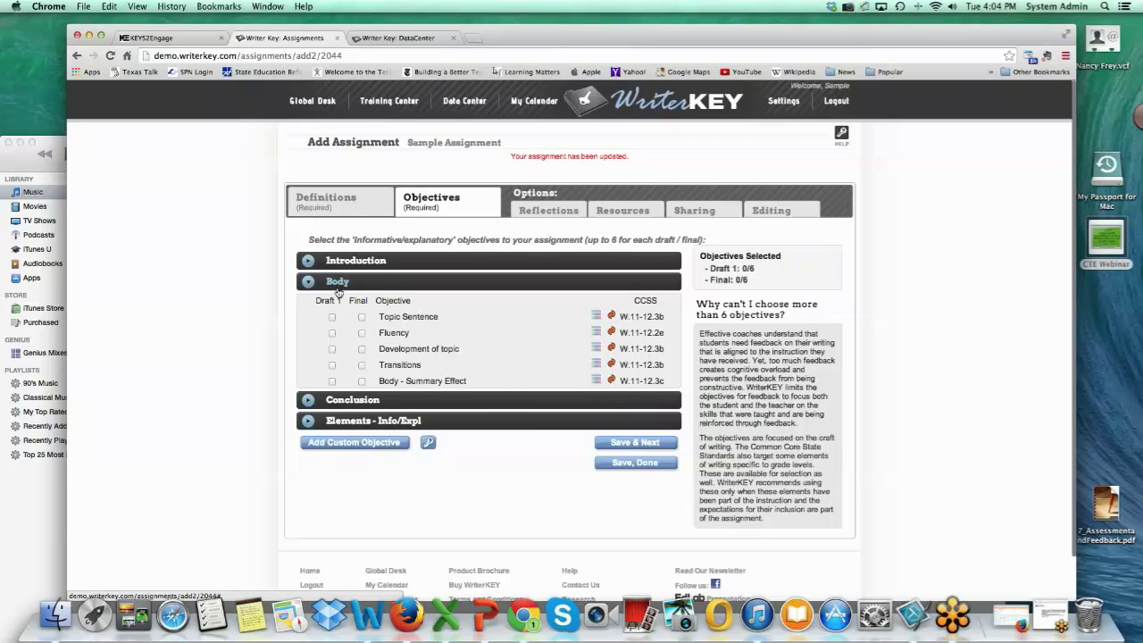
{"action": "scroll", "coordinate": [500, 446], "scroll_direction": "down", "scroll_amount": 1}
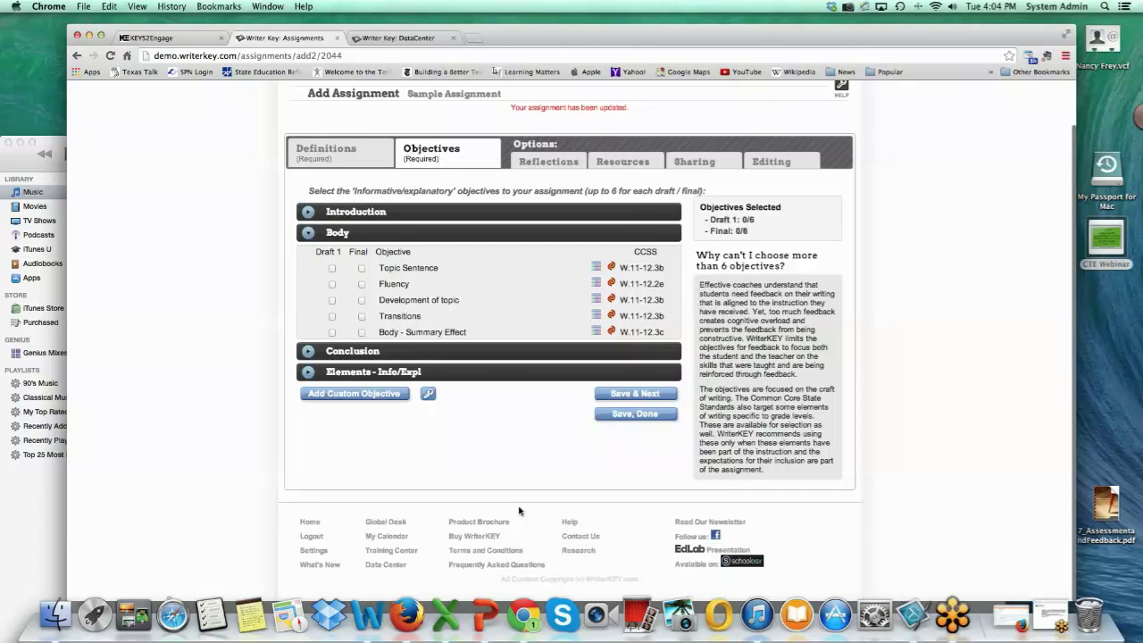
{"action": "scroll", "coordinate": [519, 511], "scroll_direction": "up", "scroll_amount": 1}
{"action": "scroll", "coordinate": [518, 511], "scroll_direction": "up", "scroll_amount": 2}
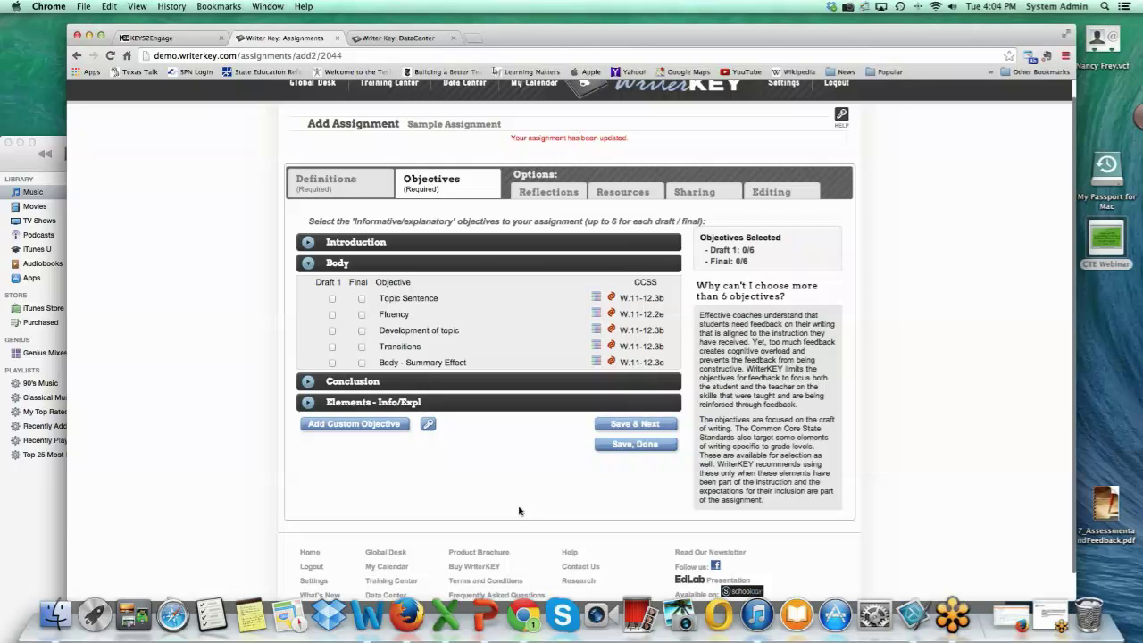
Tick Fluency, Development of topic and Concluding statement for Draft 1, Transitions for Final.
{"action": "left_click", "coordinate": [332, 315]}
{"action": "left_click", "coordinate": [331, 331]}
{"action": "left_click", "coordinate": [362, 346]}
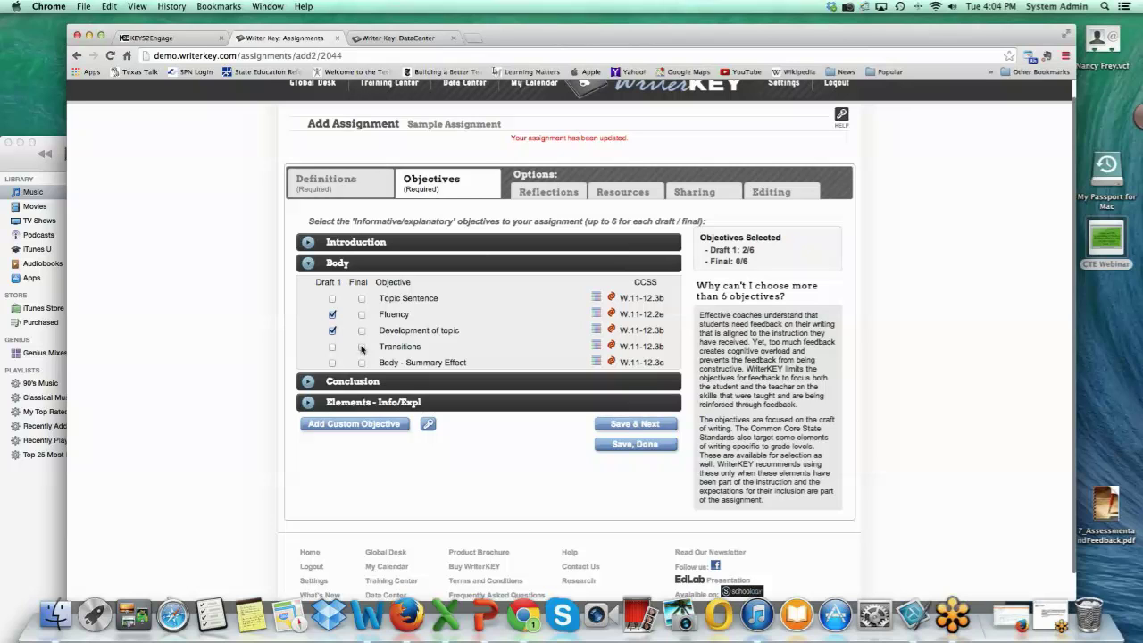
{"action": "left_click", "coordinate": [308, 381]}
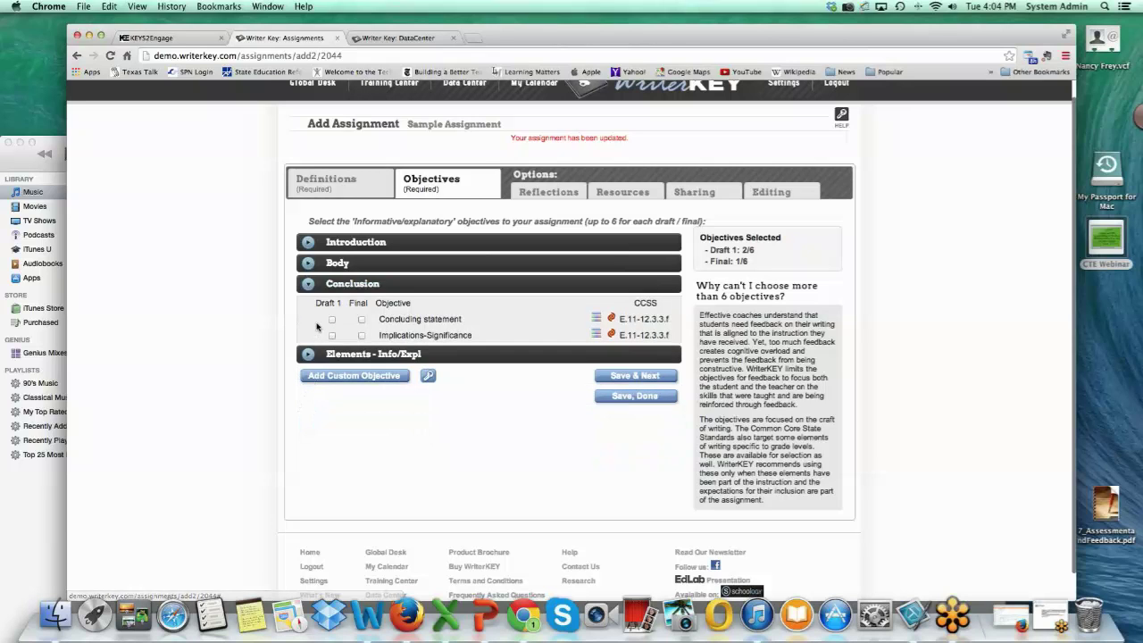
{"action": "left_click", "coordinate": [332, 319]}
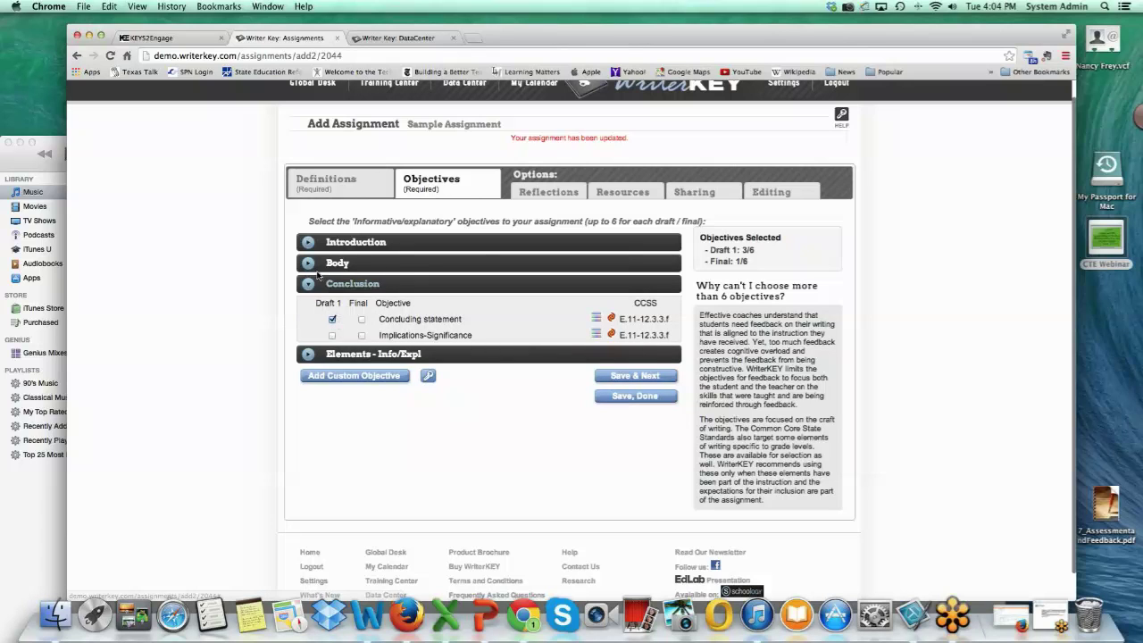
Tick Organizes Complex Ideas and Organizes Information for Draft 1, Introduction - Effect for Final.
{"action": "left_click", "coordinate": [308, 243]}
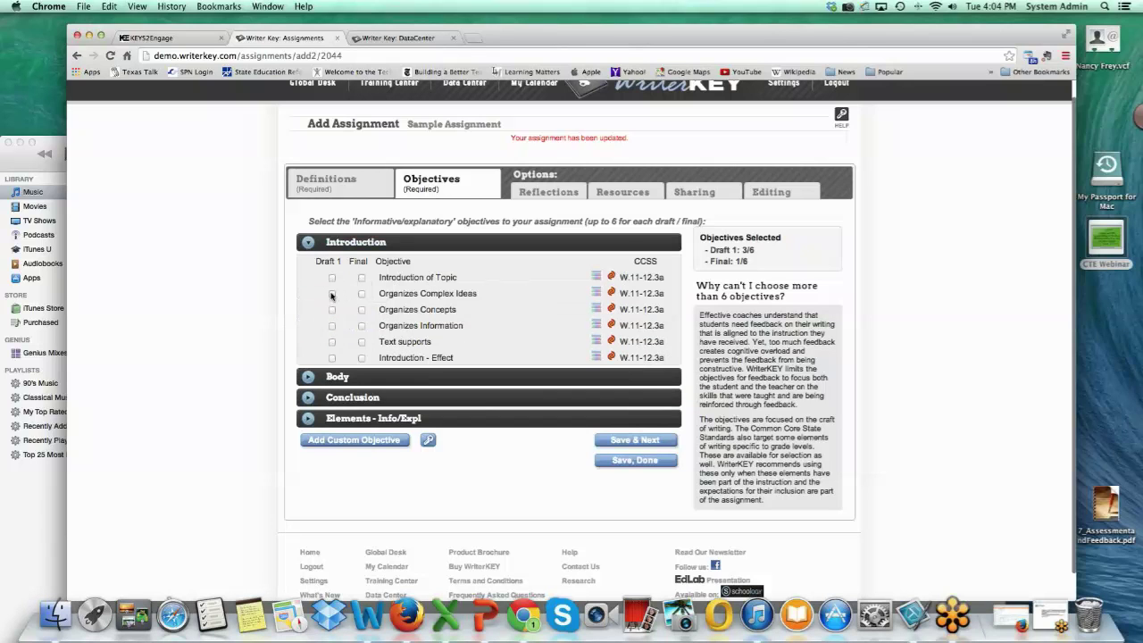
{"action": "left_click", "coordinate": [332, 293]}
{"action": "left_click", "coordinate": [332, 327]}
{"action": "left_click", "coordinate": [362, 358]}
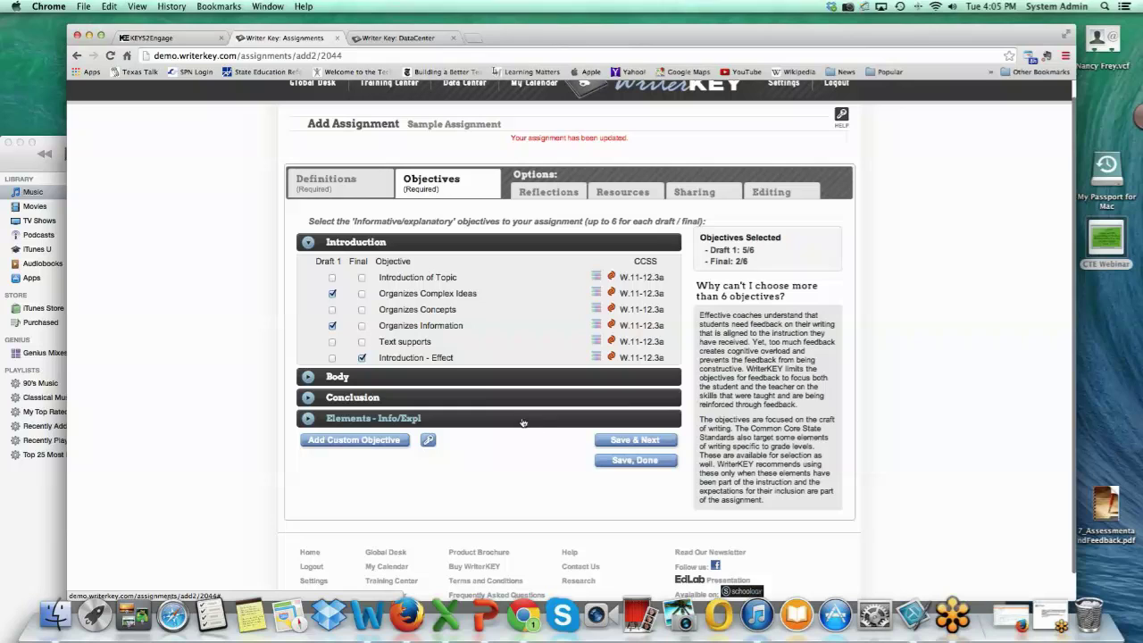
{"action": "mouse_move", "coordinate": [598, 328]}
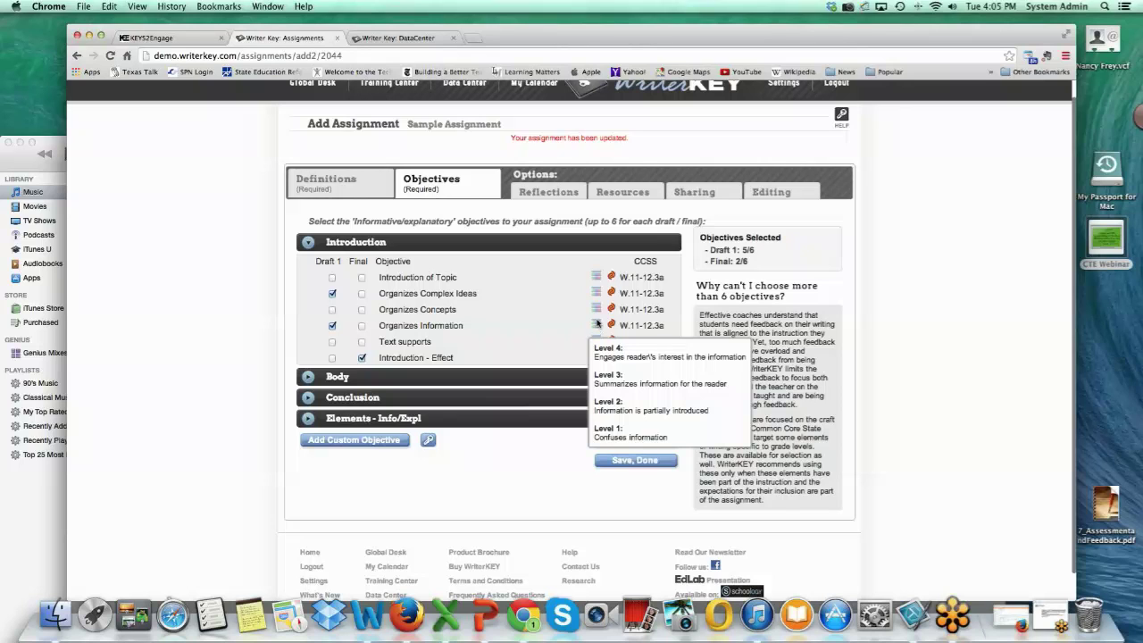
{"action": "mouse_move", "coordinate": [598, 297]}
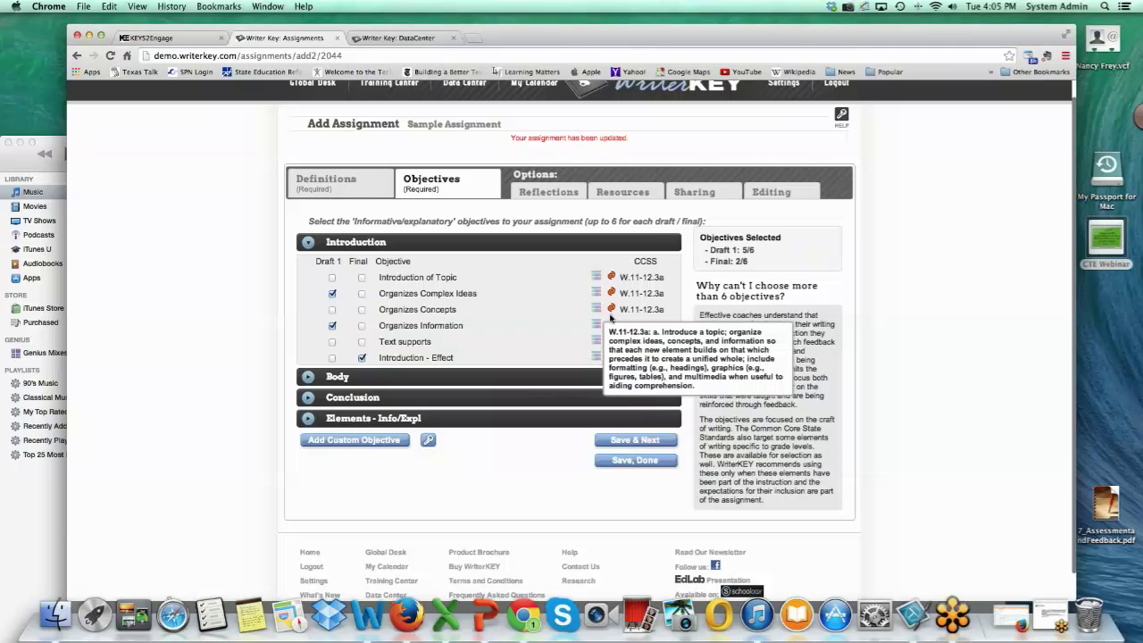
Save the objectives and trim Draft 1's first reflection question to 'I want you to notice'.
{"action": "left_click", "coordinate": [636, 443]}
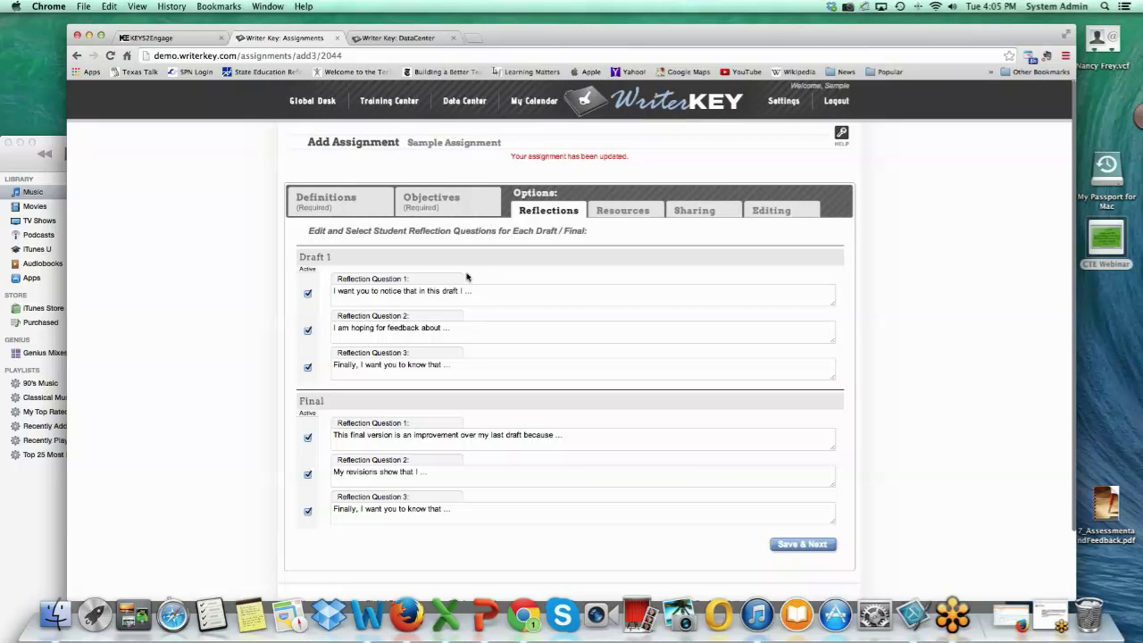
{"action": "double_click", "coordinate": [471, 291]}
{"action": "left_click_drag", "start_coordinate": [445, 292], "coordinate": [429, 291]}
{"action": "type", "text": "draf"}
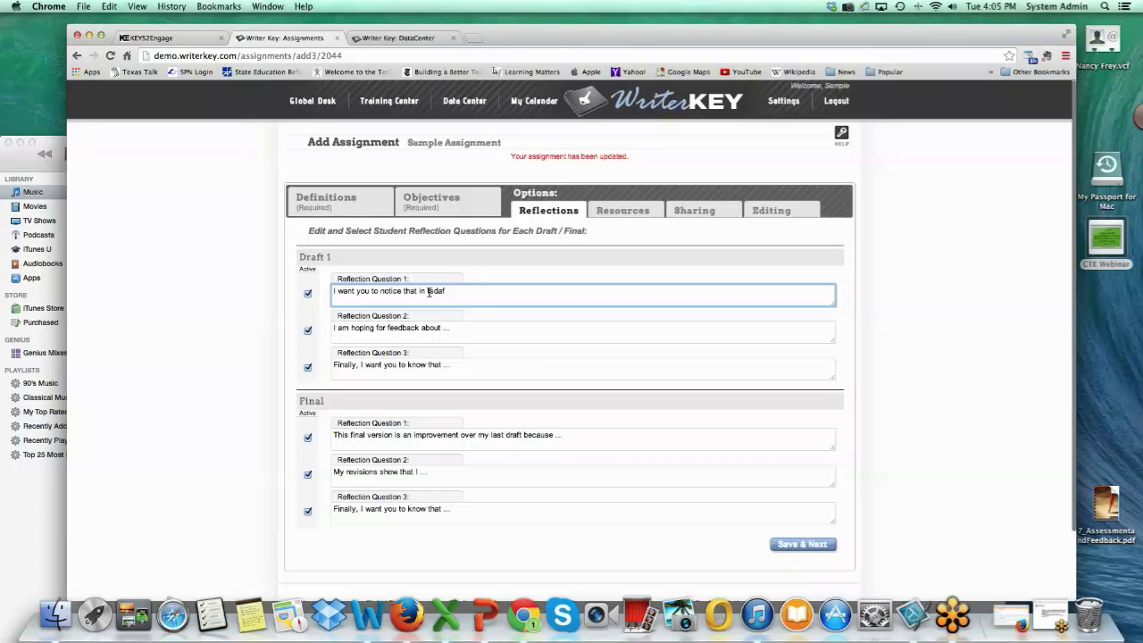
{"action": "key", "text": "BackSpace"}
{"action": "key", "text": "BackSpace"}
{"action": "key", "text": "BackSpace"}
{"action": "key", "text": "BackSpace"}
{"action": "key", "text": "BackSpace"}
{"action": "key", "text": "BackSpace"}
{"action": "key", "text": "BackSpace"}
{"action": "key", "text": "BackSpace"}
{"action": "key", "text": "BackSpace"}
{"action": "key", "text": "BackSpace"}
{"action": "key", "text": "BackSpace"}
{"action": "key", "text": "BackSpace"}
Attach model_essay_for_sample_essay.docx as a Model resource and continue to Sharing.
{"action": "left_click", "coordinate": [783, 546]}
{"action": "left_click", "coordinate": [747, 273]}
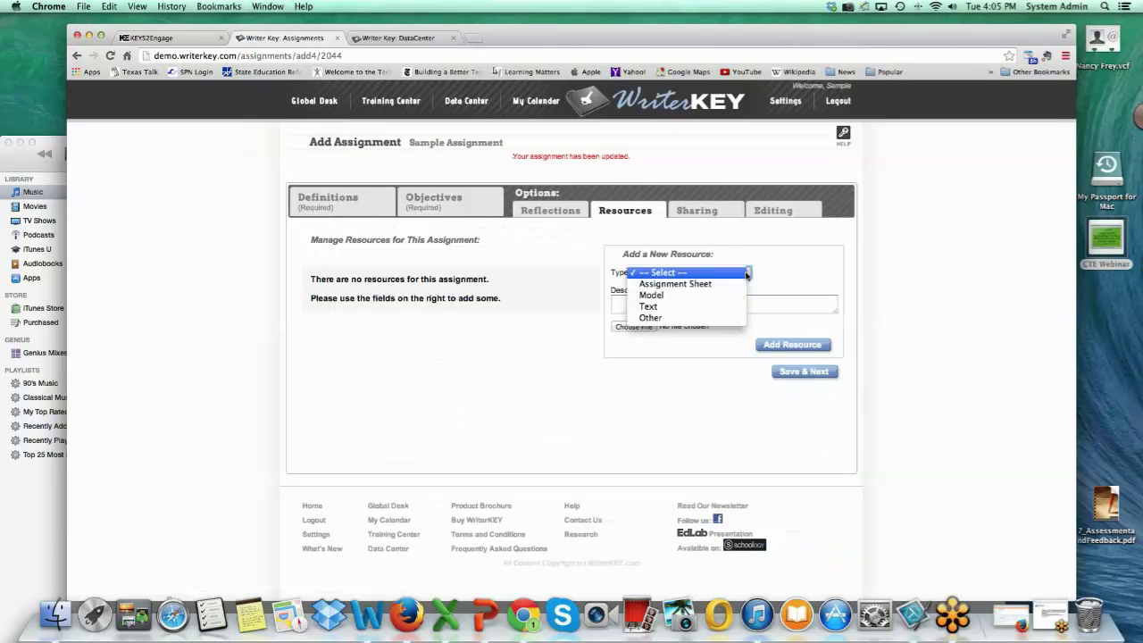
{"action": "left_click", "coordinate": [734, 298]}
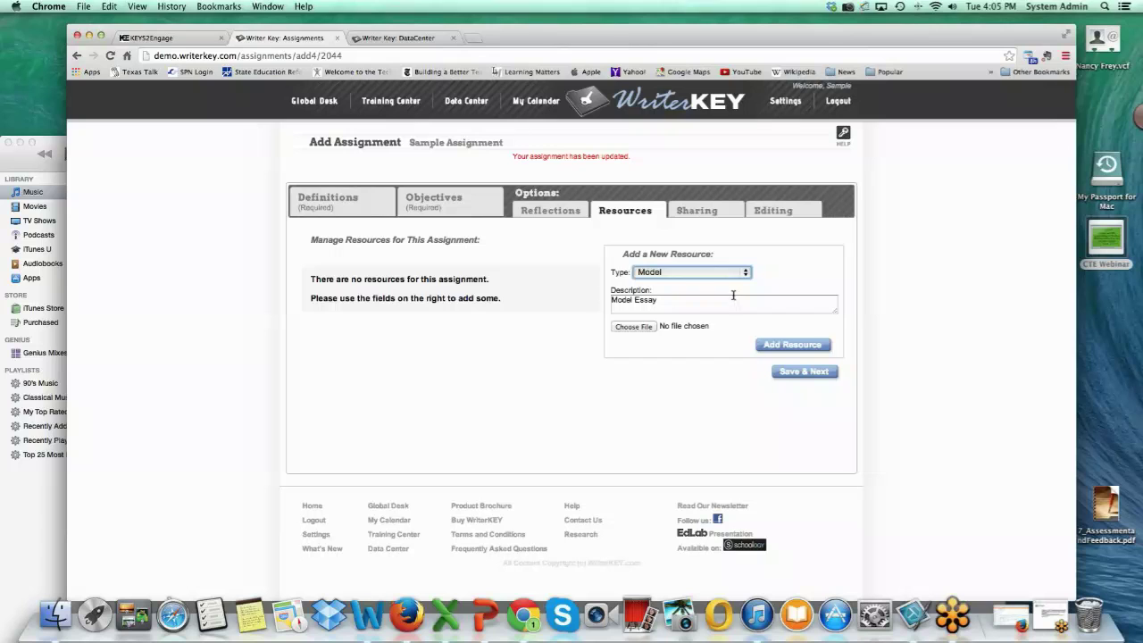
{"action": "left_click", "coordinate": [631, 328]}
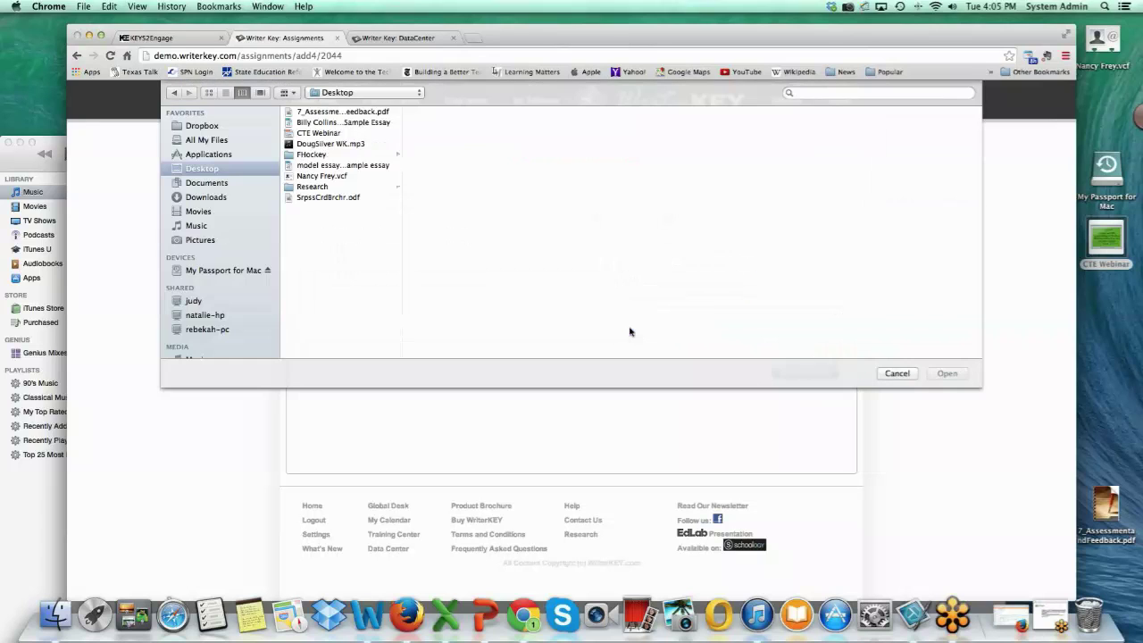
{"action": "left_click", "coordinate": [341, 166]}
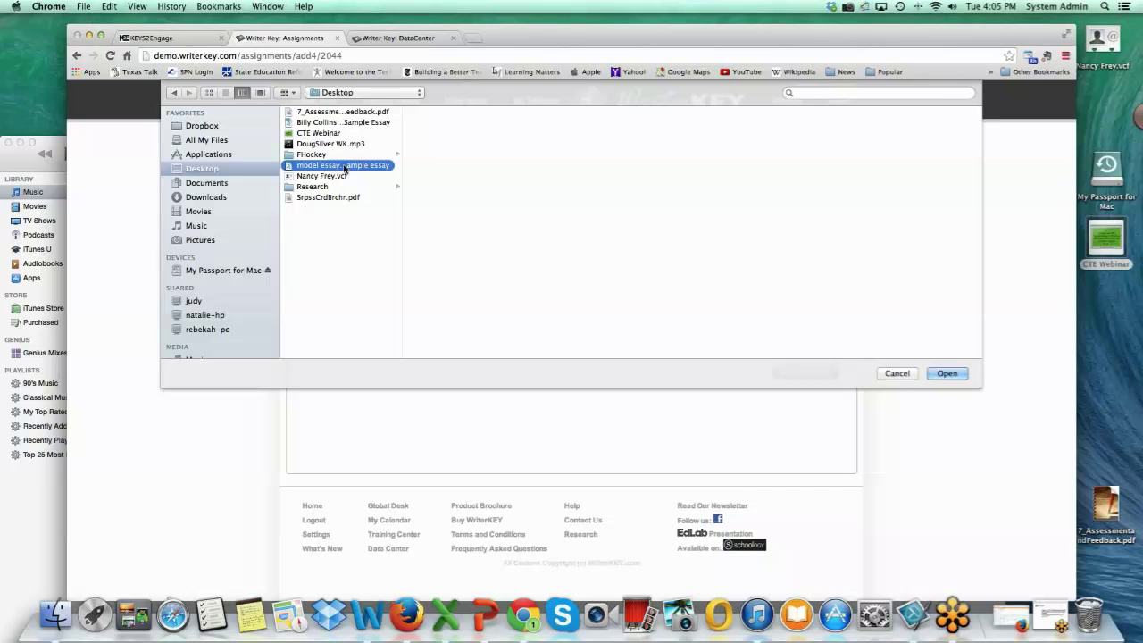
{"action": "left_click", "coordinate": [945, 374]}
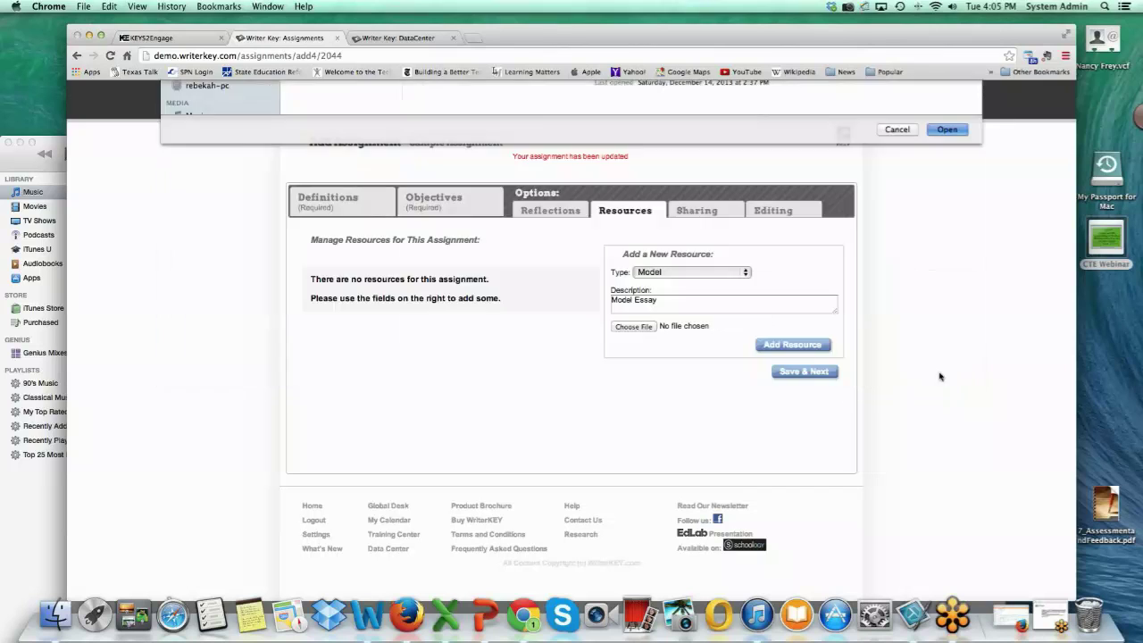
{"action": "left_click", "coordinate": [784, 346]}
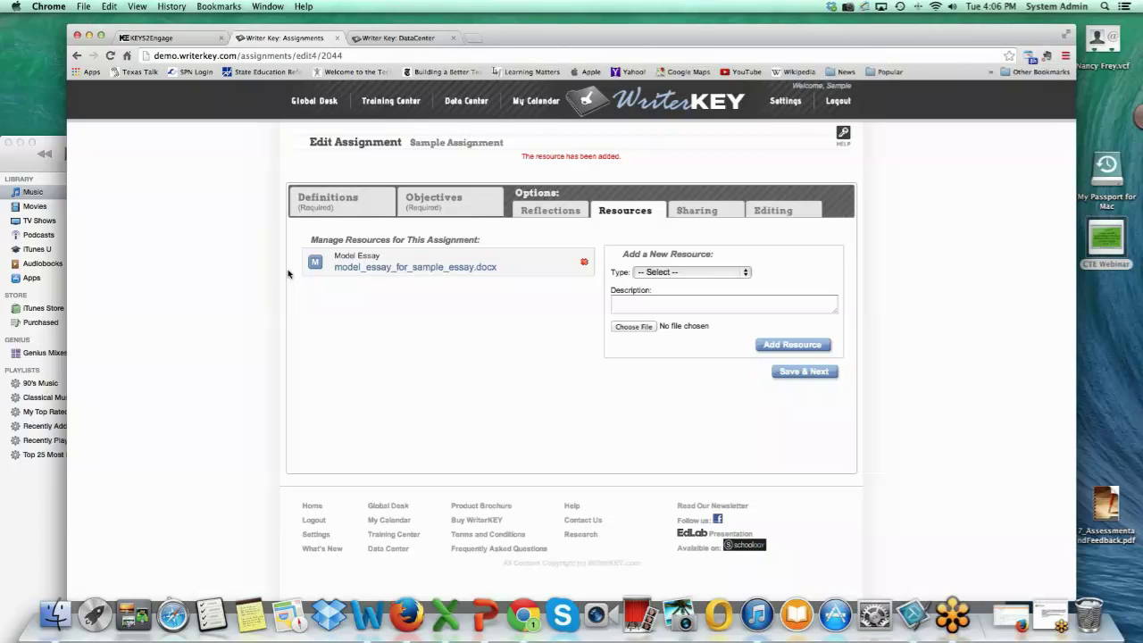
{"action": "left_click", "coordinate": [809, 372]}
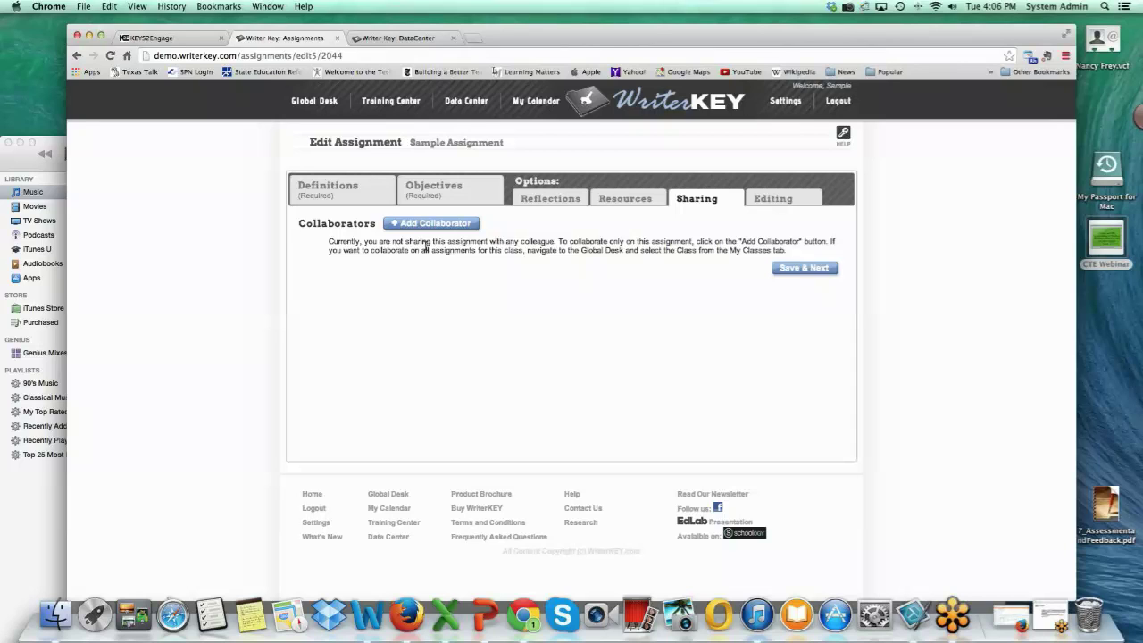
Add the TS (Tense Shift) editing mark between PV and PN and save the marks.
{"action": "left_click", "coordinate": [789, 271]}
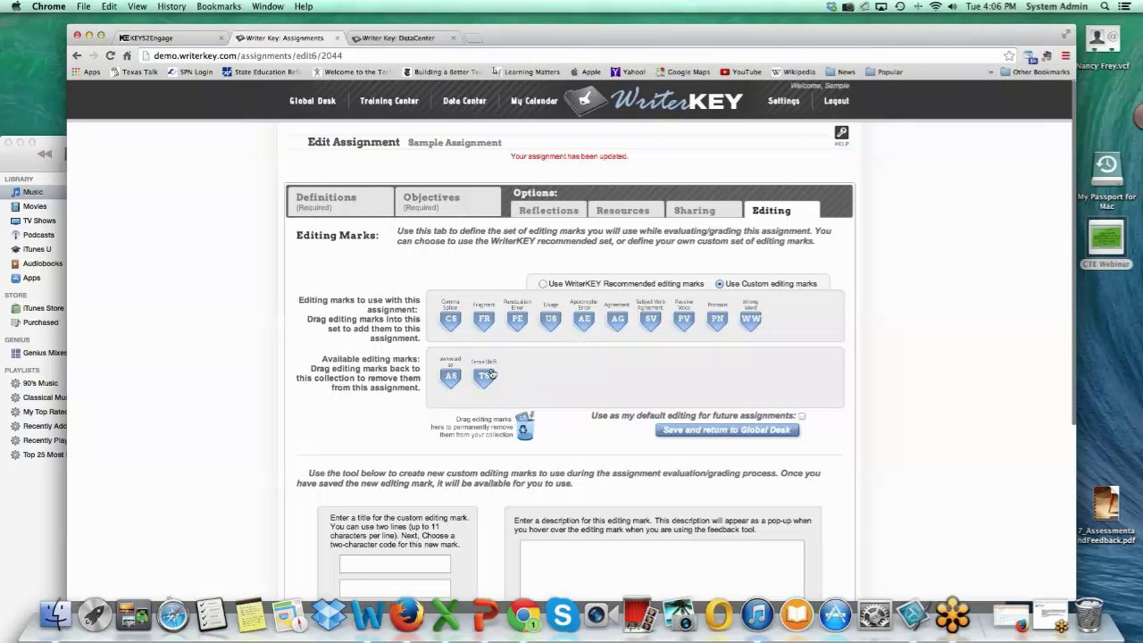
{"action": "left_click_drag", "start_coordinate": [502, 375], "coordinate": [726, 321]}
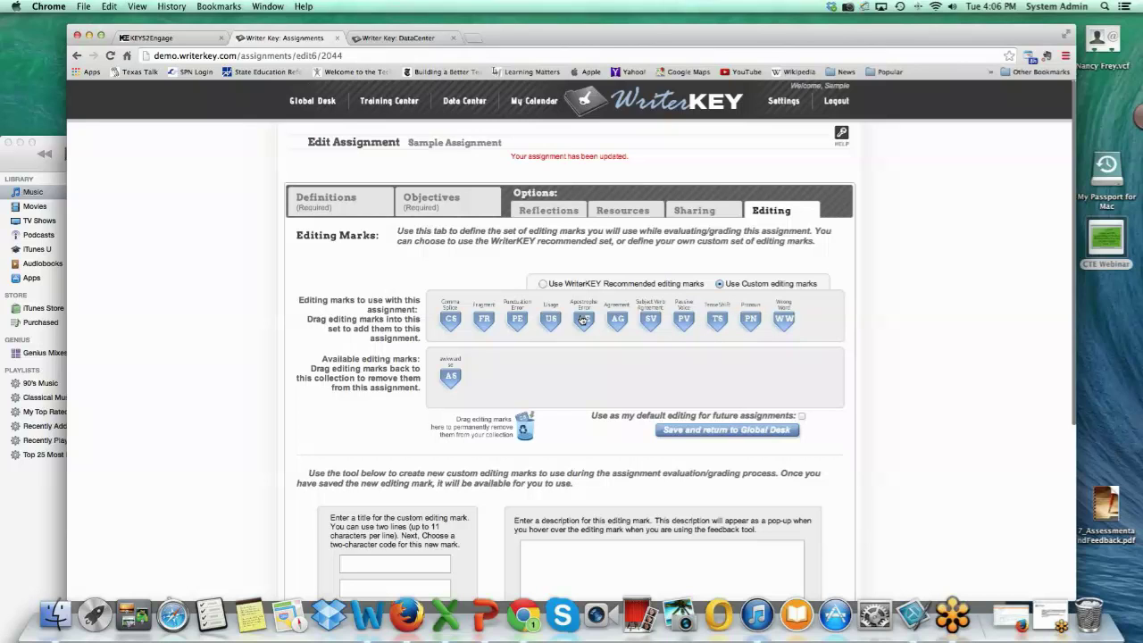
{"action": "left_click_drag", "start_coordinate": [584, 319], "coordinate": [516, 378]}
{"action": "scroll", "coordinate": [553, 451], "scroll_direction": "down", "scroll_amount": 1}
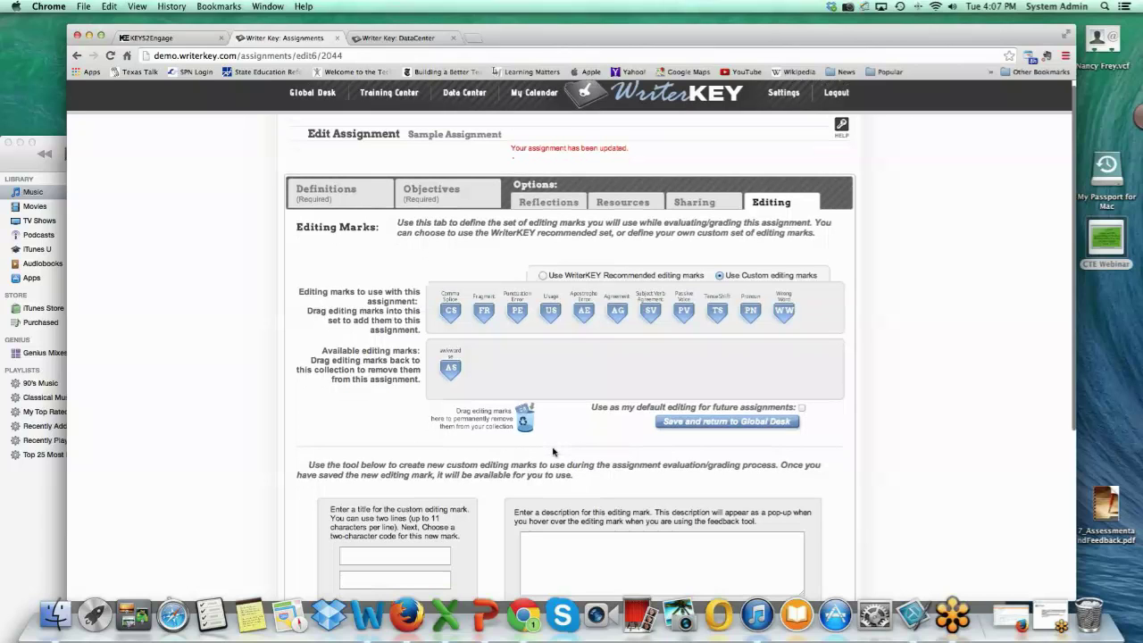
{"action": "scroll", "coordinate": [552, 451], "scroll_direction": "down", "scroll_amount": 5}
{"action": "scroll", "coordinate": [708, 433], "scroll_direction": "up", "scroll_amount": 5}
{"action": "left_click", "coordinate": [708, 430]}
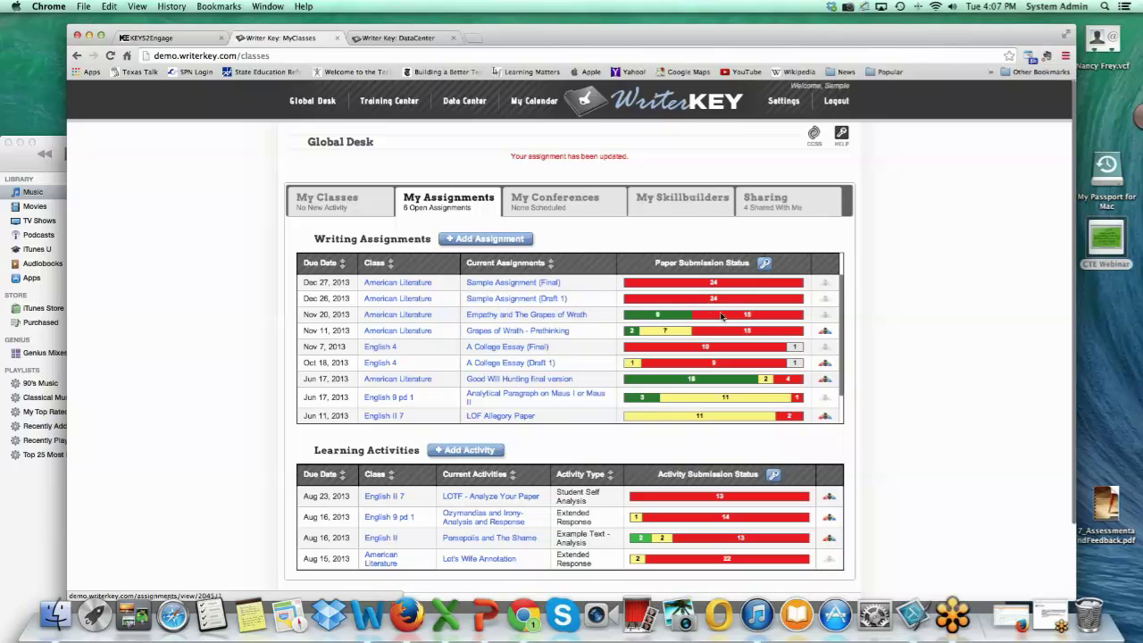
Check the Sample Assignment Draft 1 submission bar, due Dec 26, 2013, on the Global Desk.
{"action": "mouse_move", "coordinate": [730, 299]}
Start an American Literature conference for a student with the subject 'ajdfjka'.
{"action": "left_click", "coordinate": [553, 206]}
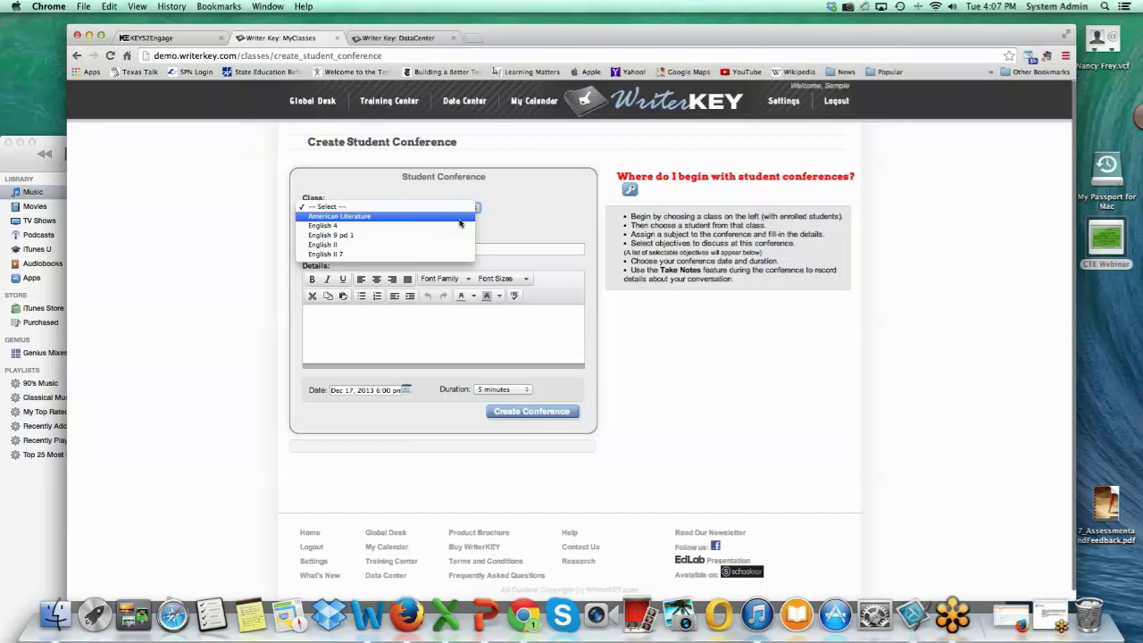
{"action": "left_click", "coordinate": [459, 217]}
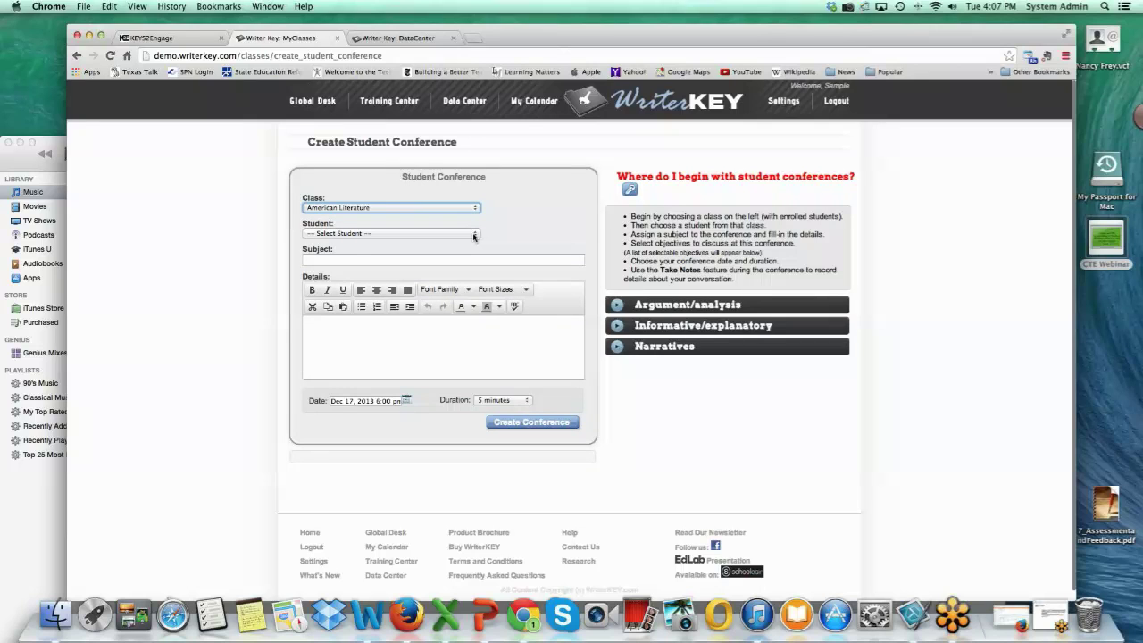
{"action": "left_click", "coordinate": [473, 236]}
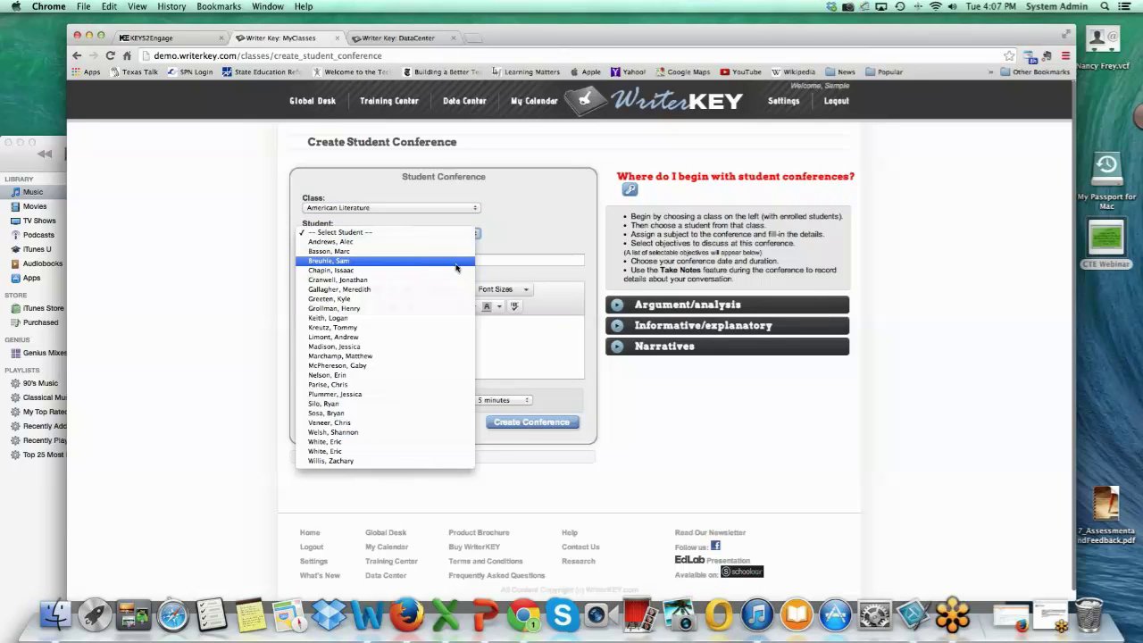
{"action": "left_click", "coordinate": [456, 260]}
{"action": "left_click", "coordinate": [430, 258]}
{"action": "type", "text": "ajdfjka"}
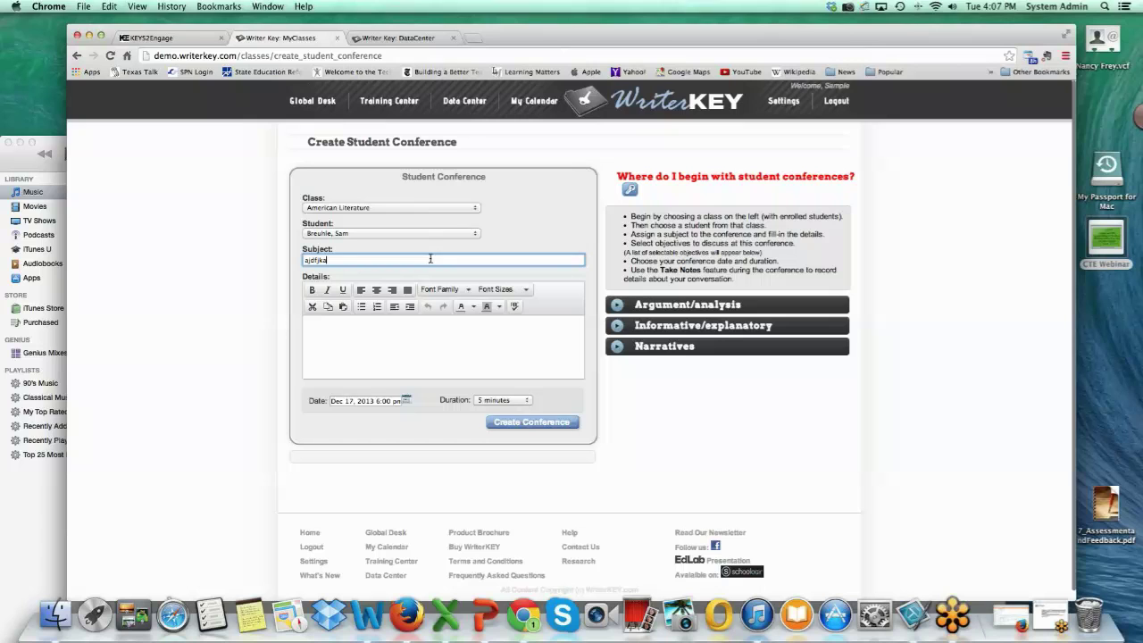
Add the Informative/explanatory Body objectives Topic Sentence and Fluency, and create the conference.
{"action": "left_click", "coordinate": [616, 326]}
{"action": "left_click", "coordinate": [625, 355]}
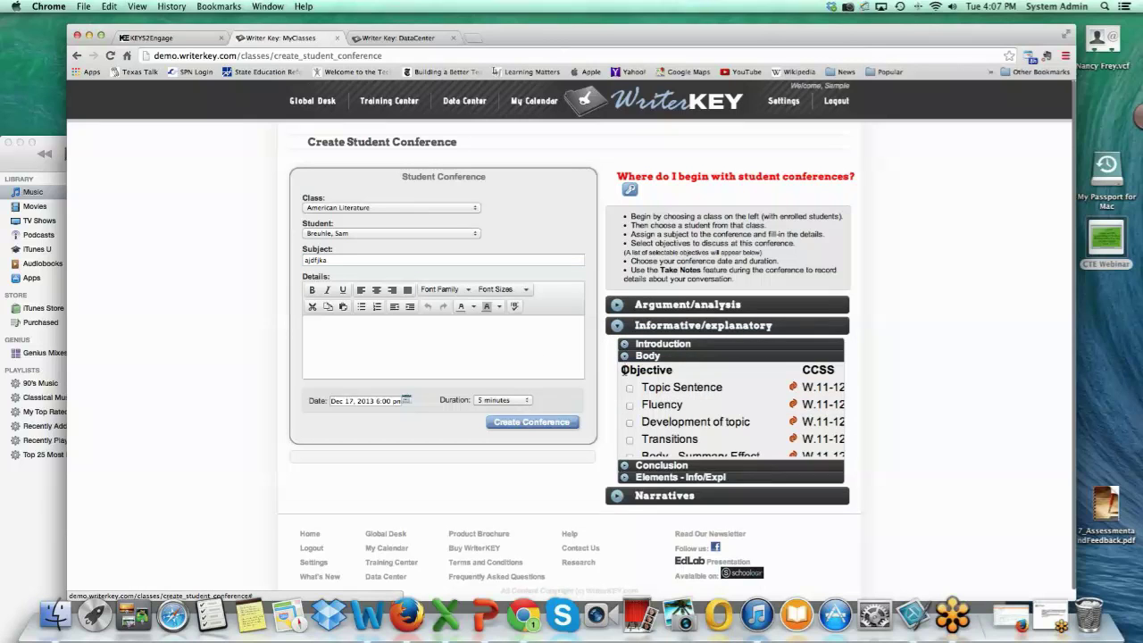
{"action": "left_click", "coordinate": [630, 387]}
{"action": "left_click", "coordinate": [629, 404]}
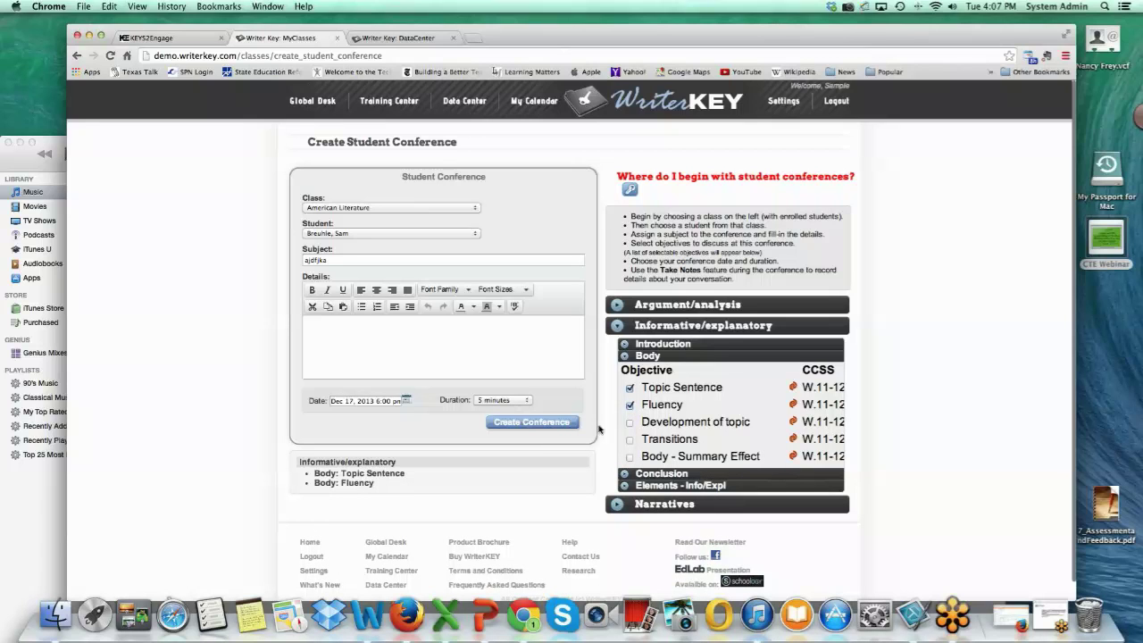
{"action": "left_click", "coordinate": [570, 425]}
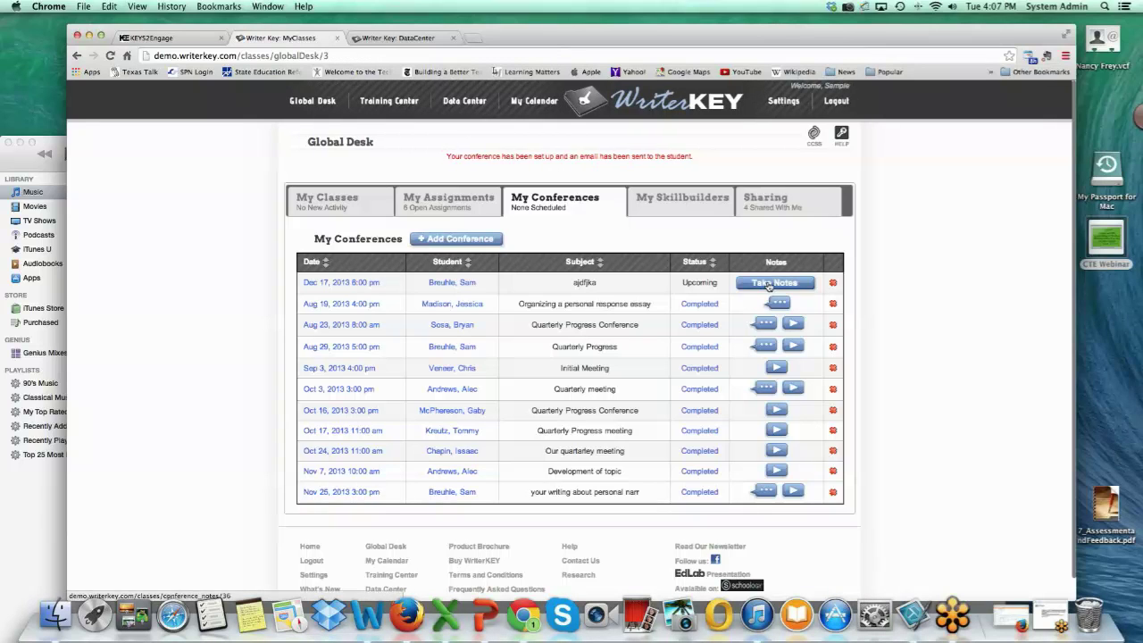
Save the notes 'afsa fdsaaf dsafasfa adsf' on the new conference.
{"action": "left_click", "coordinate": [770, 283]}
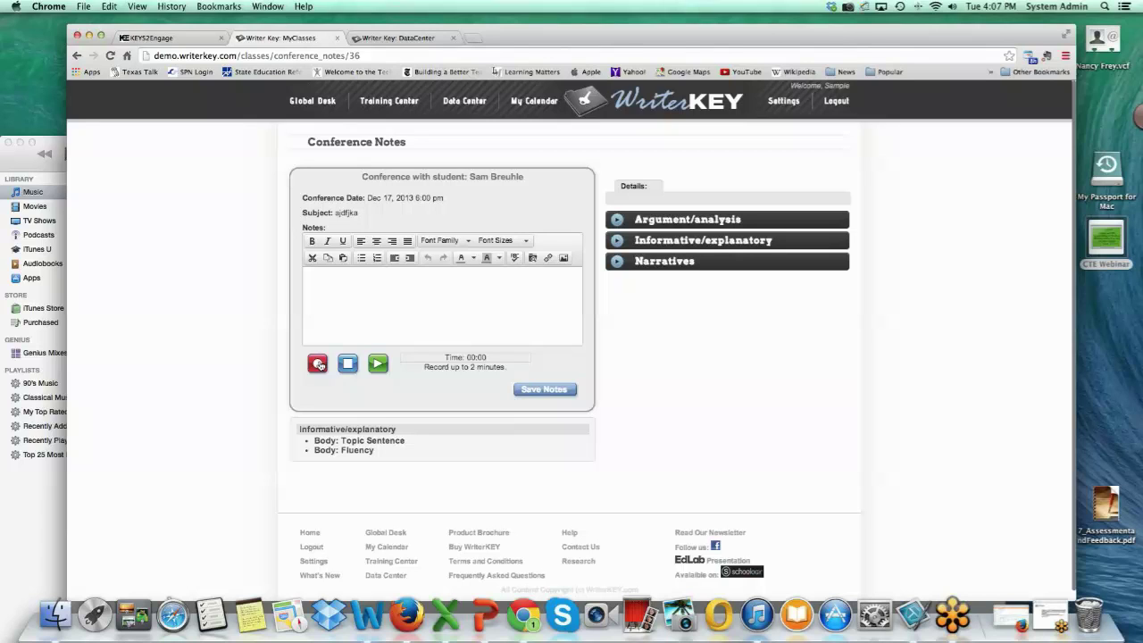
{"action": "left_click", "coordinate": [378, 290]}
{"action": "type", "text": "afsa fdsaaf dsafasfa adsf"}
{"action": "left_click", "coordinate": [544, 392]}
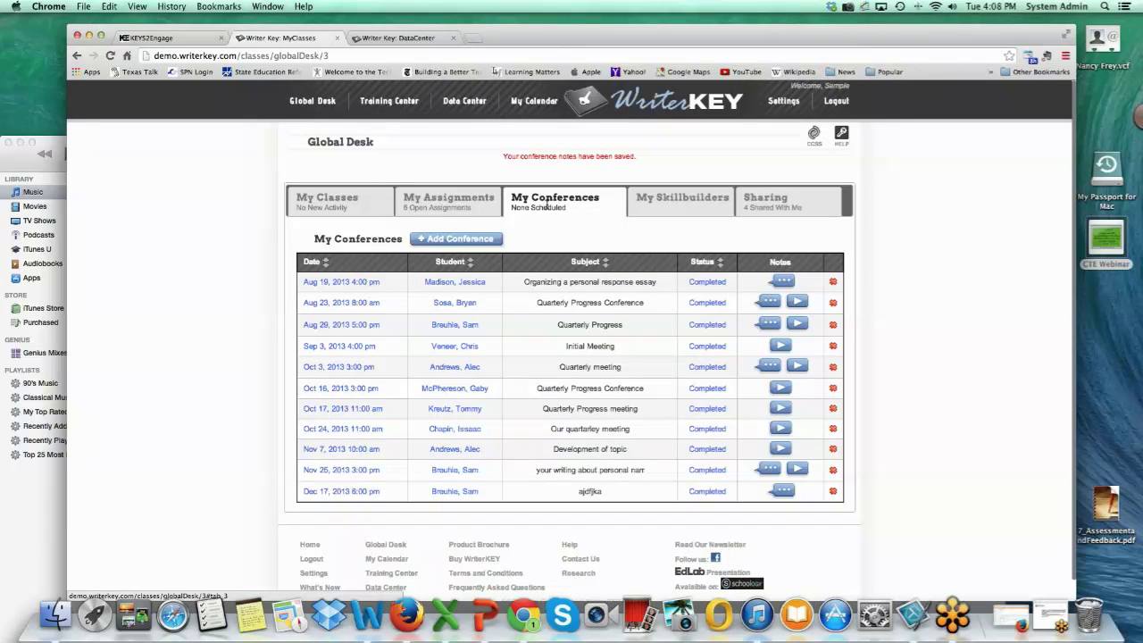
Review a student's conferences and messages from the American Literature roster, then go back to the Global Desk.
{"action": "left_click", "coordinate": [337, 201]}
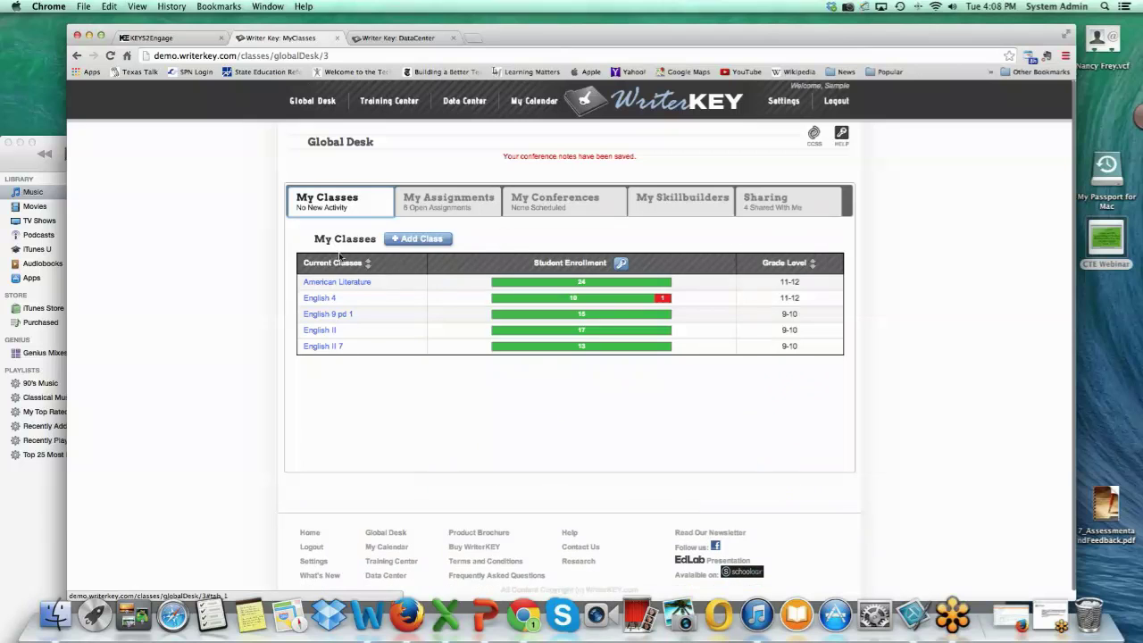
{"action": "left_click", "coordinate": [343, 283]}
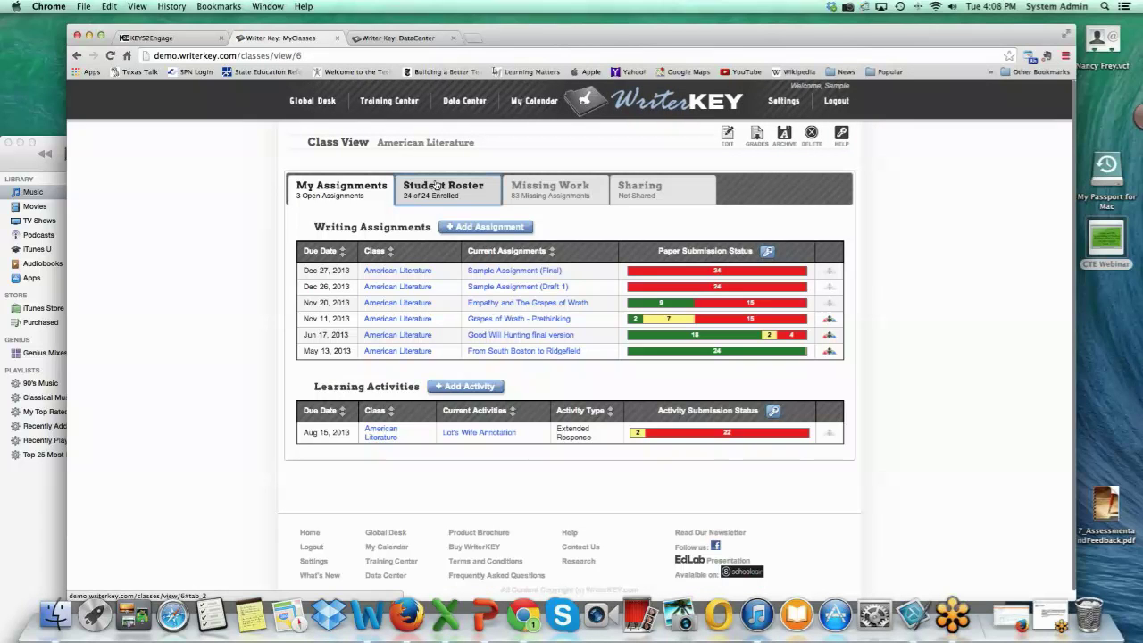
{"action": "left_click", "coordinate": [437, 184]}
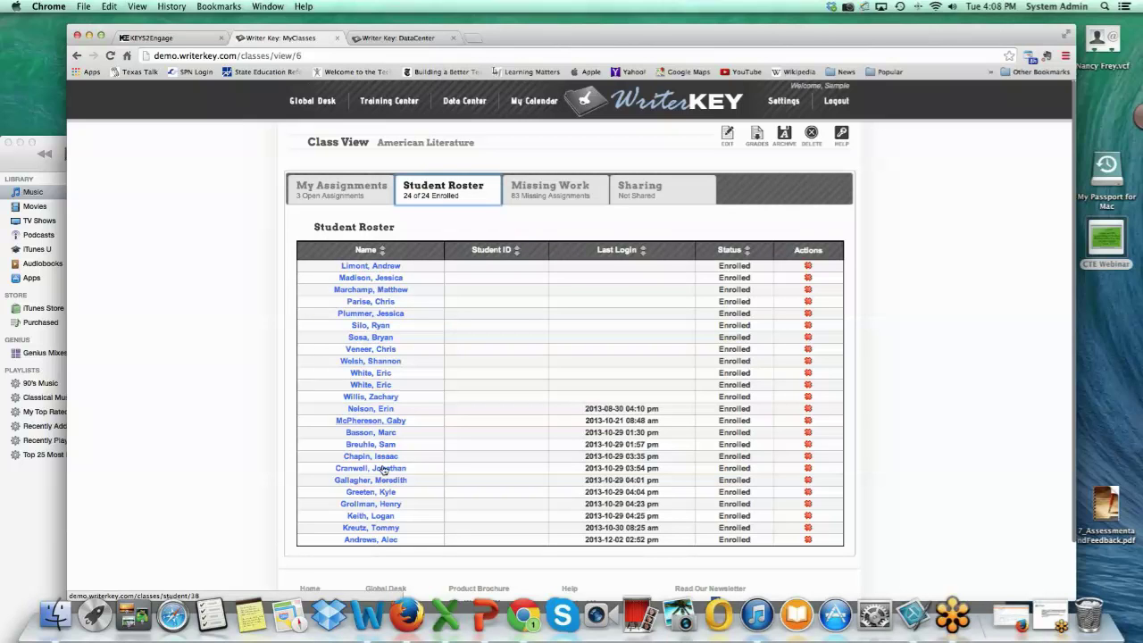
{"action": "left_click", "coordinate": [373, 540]}
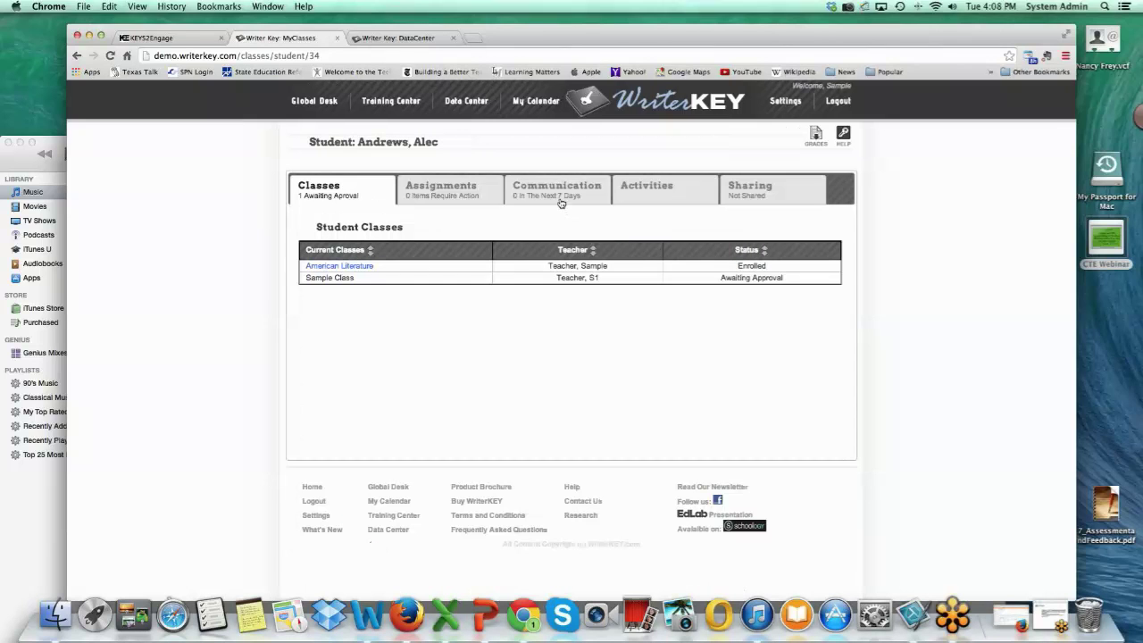
{"action": "left_click", "coordinate": [559, 188]}
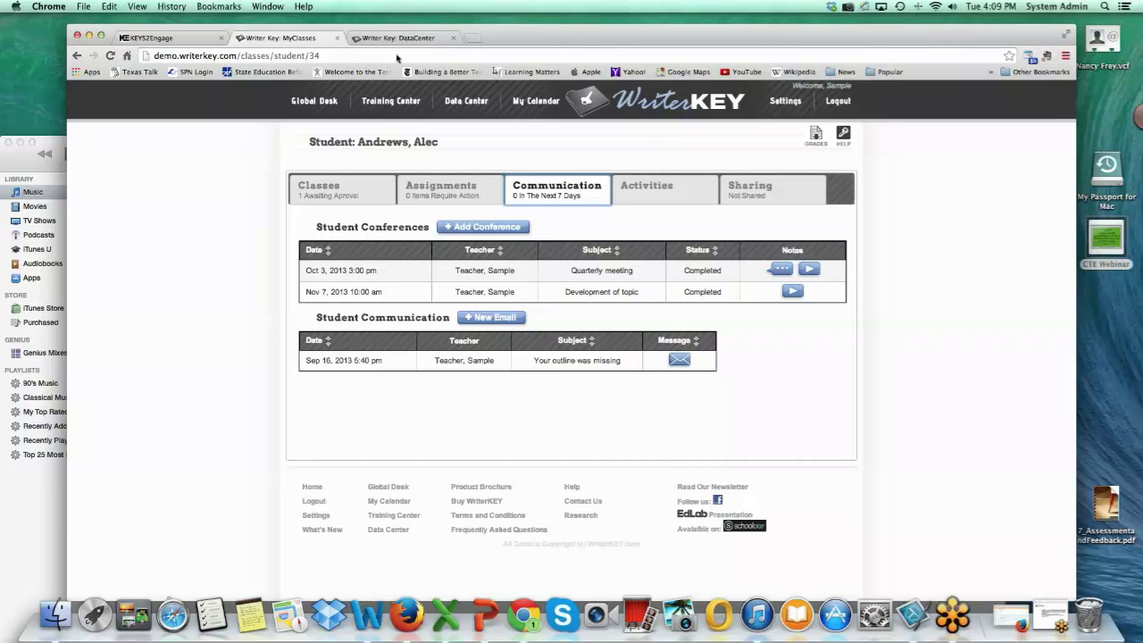
{"action": "left_click", "coordinate": [331, 101]}
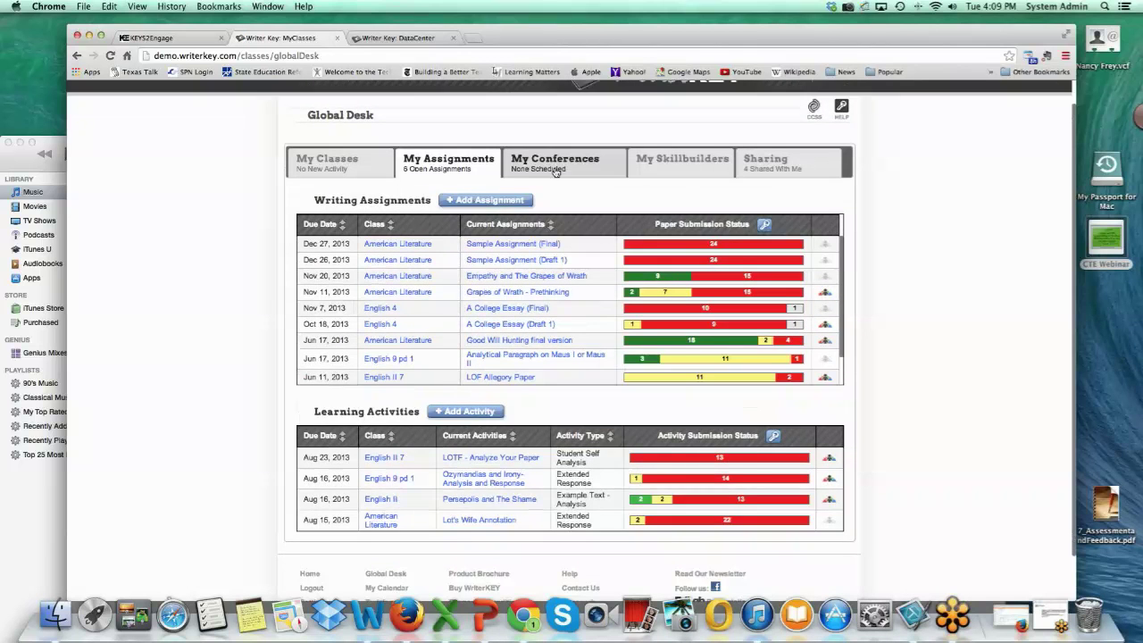
{"action": "scroll", "coordinate": [526, 294], "scroll_direction": "down", "scroll_amount": 2}
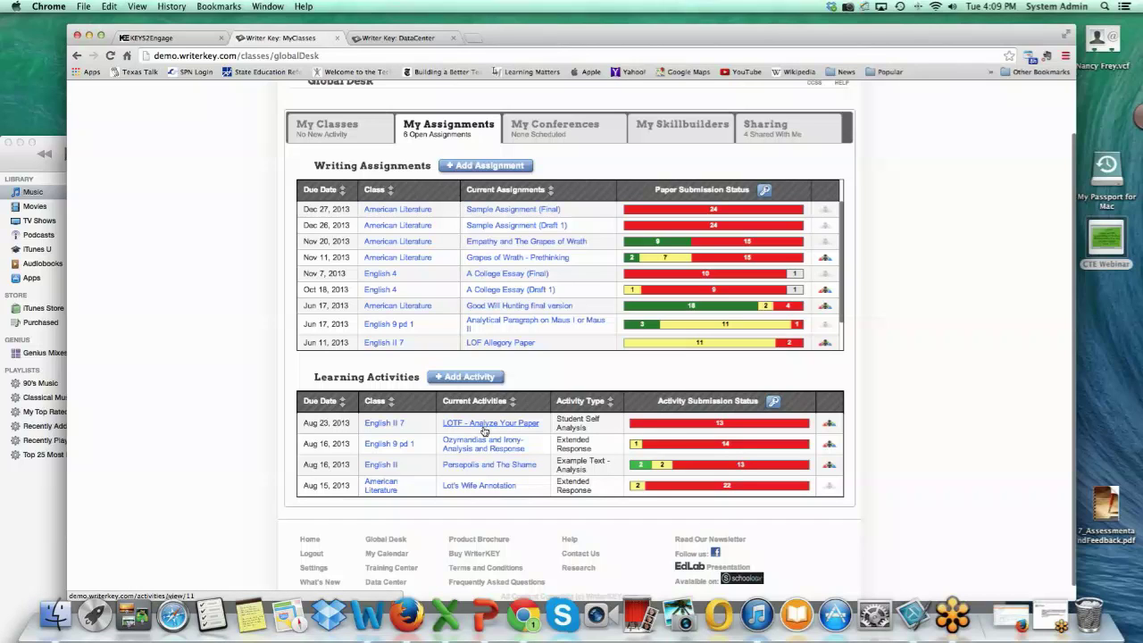
{"action": "left_click", "coordinate": [489, 425]}
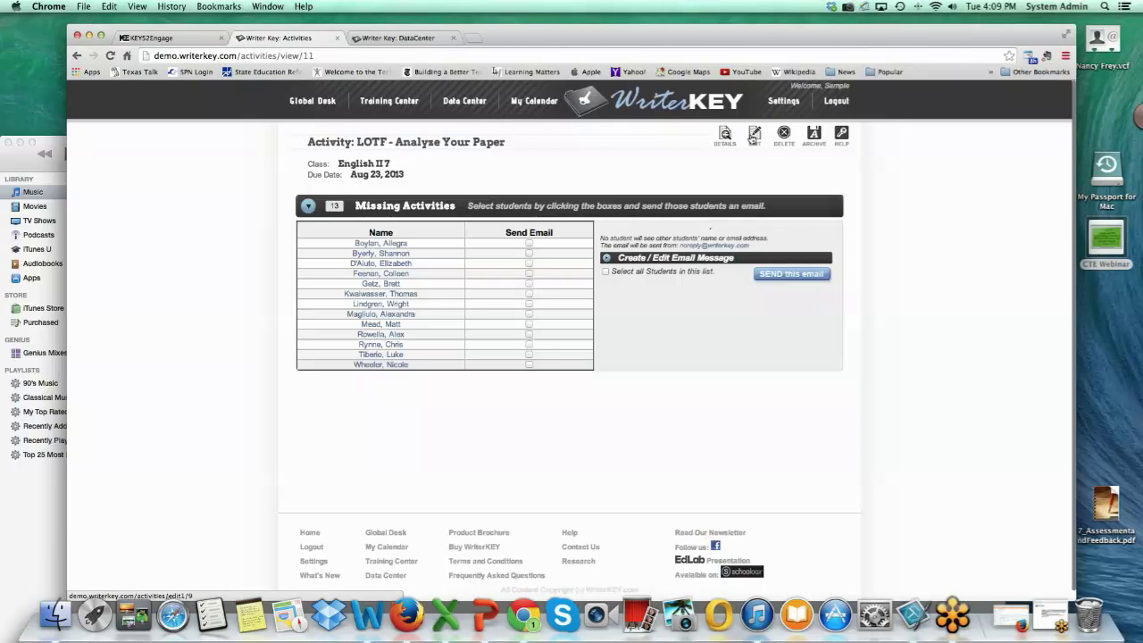
{"action": "left_click", "coordinate": [753, 135]}
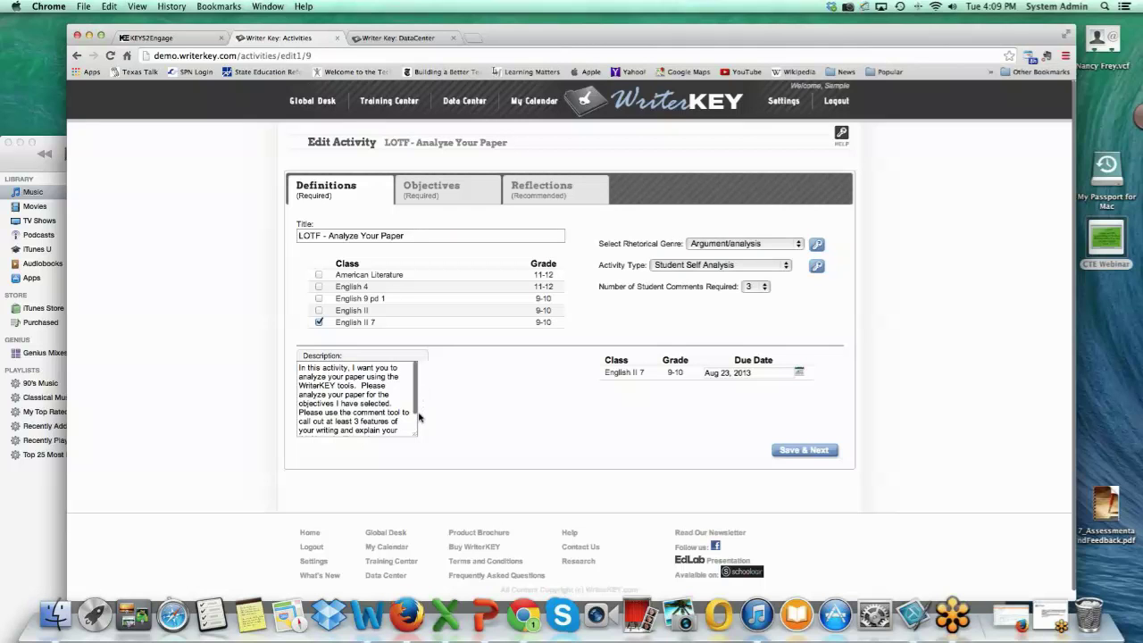
{"action": "left_click", "coordinate": [447, 198]}
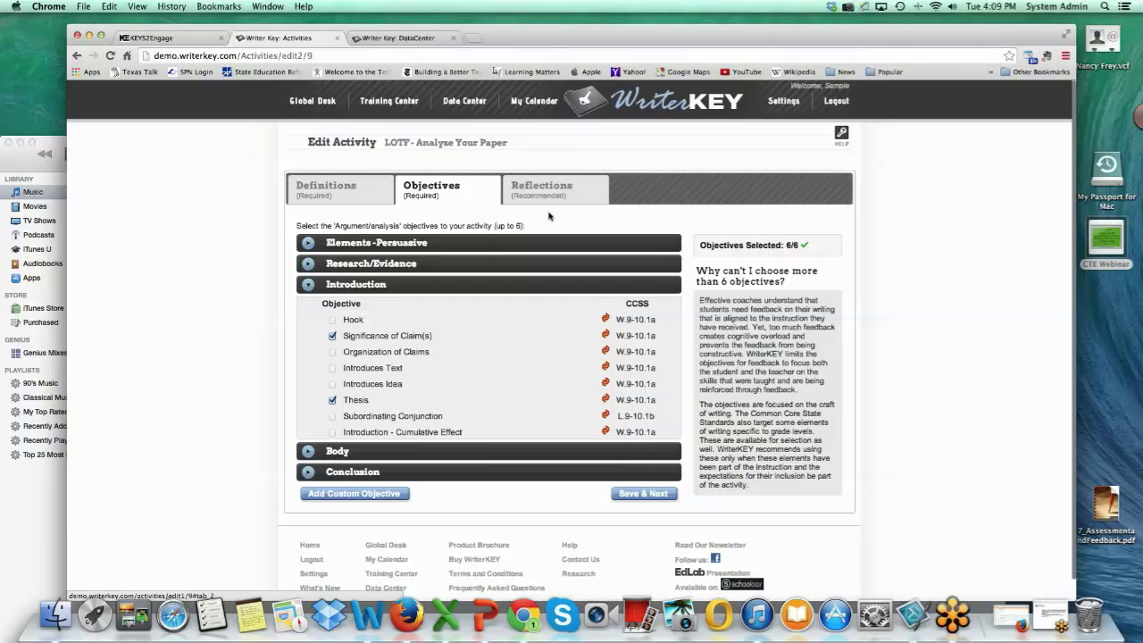
Review a student's Ozymandias and Irony response, then open the Persepolis and The Shame activity.
{"action": "left_click", "coordinate": [315, 101]}
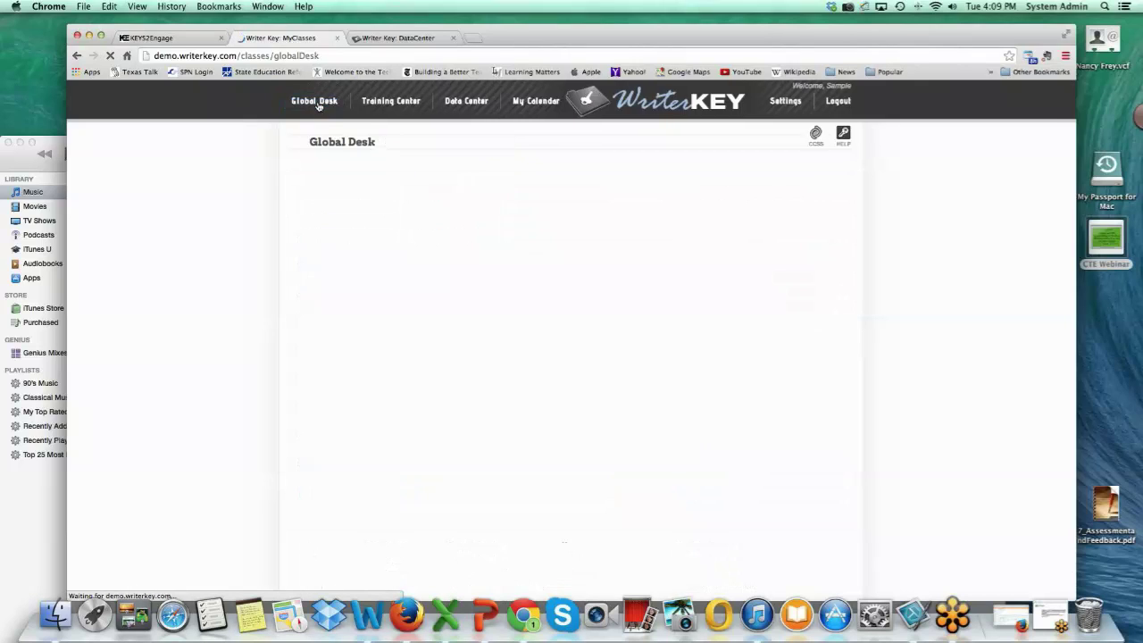
{"action": "left_click", "coordinate": [473, 508]}
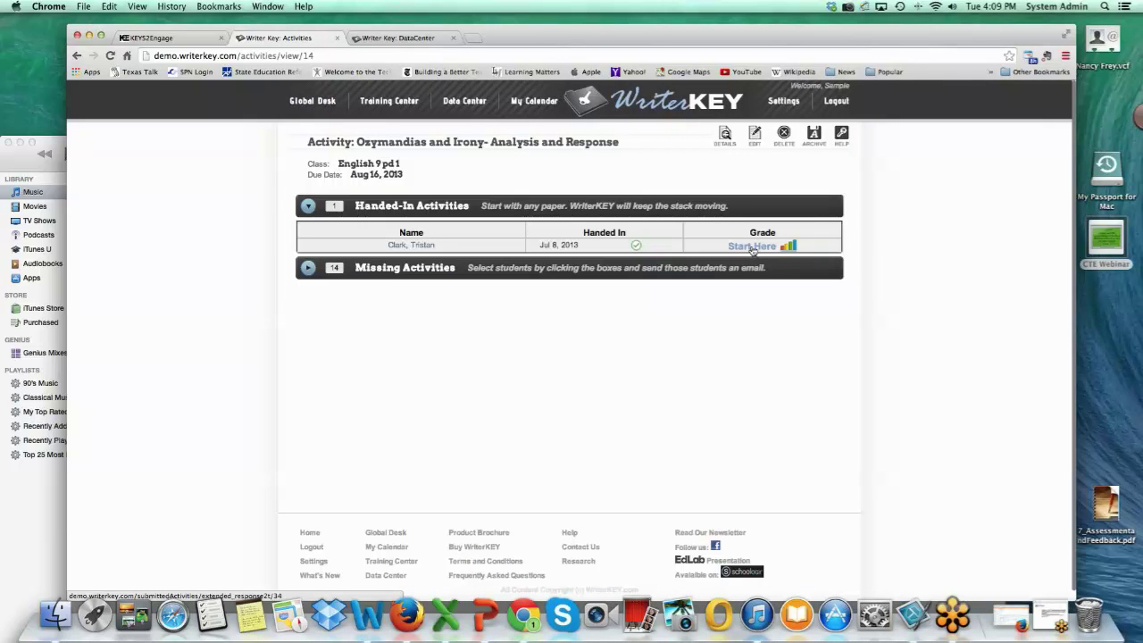
{"action": "left_click", "coordinate": [752, 246]}
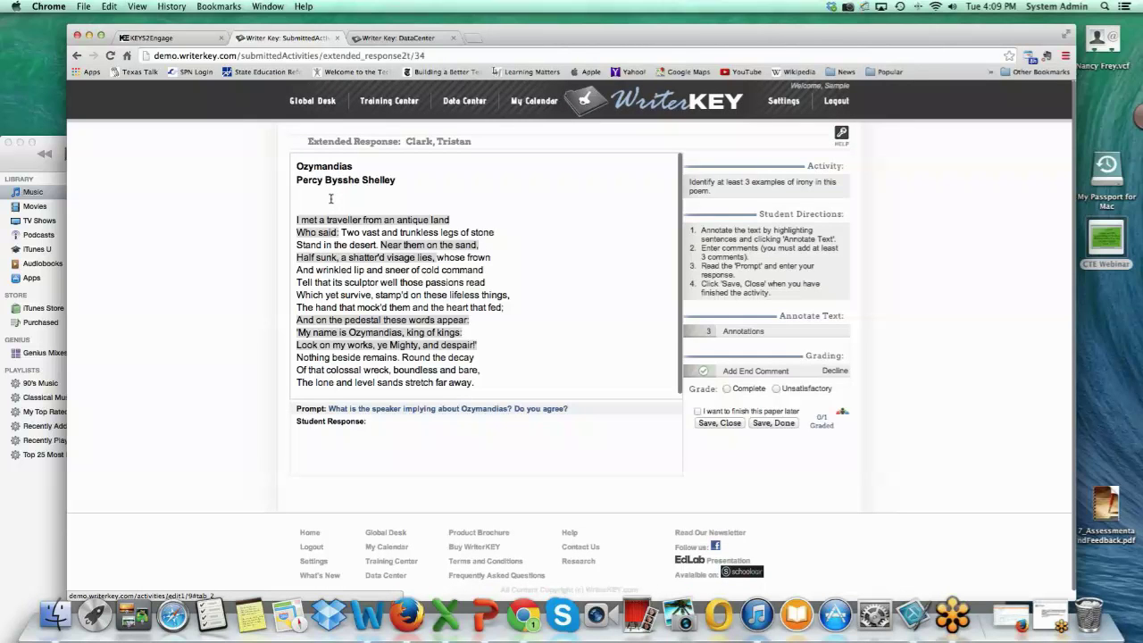
{"action": "mouse_move", "coordinate": [348, 218]}
{"action": "left_click", "coordinate": [304, 102]}
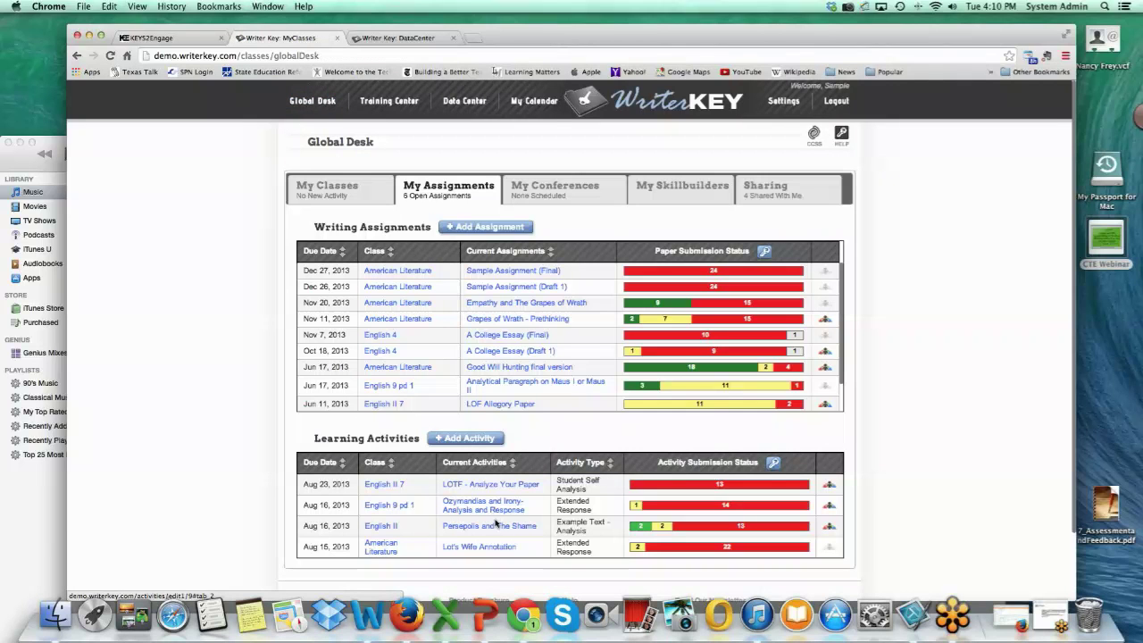
{"action": "left_click", "coordinate": [494, 528]}
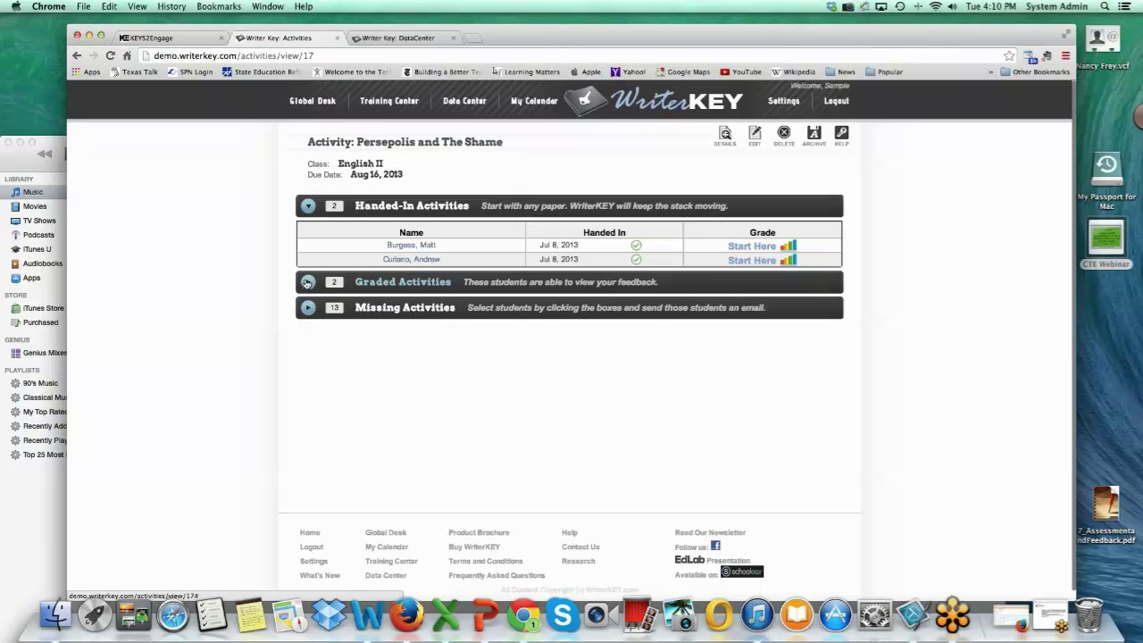
{"action": "left_click", "coordinate": [307, 282]}
{"action": "left_click", "coordinate": [495, 302]}
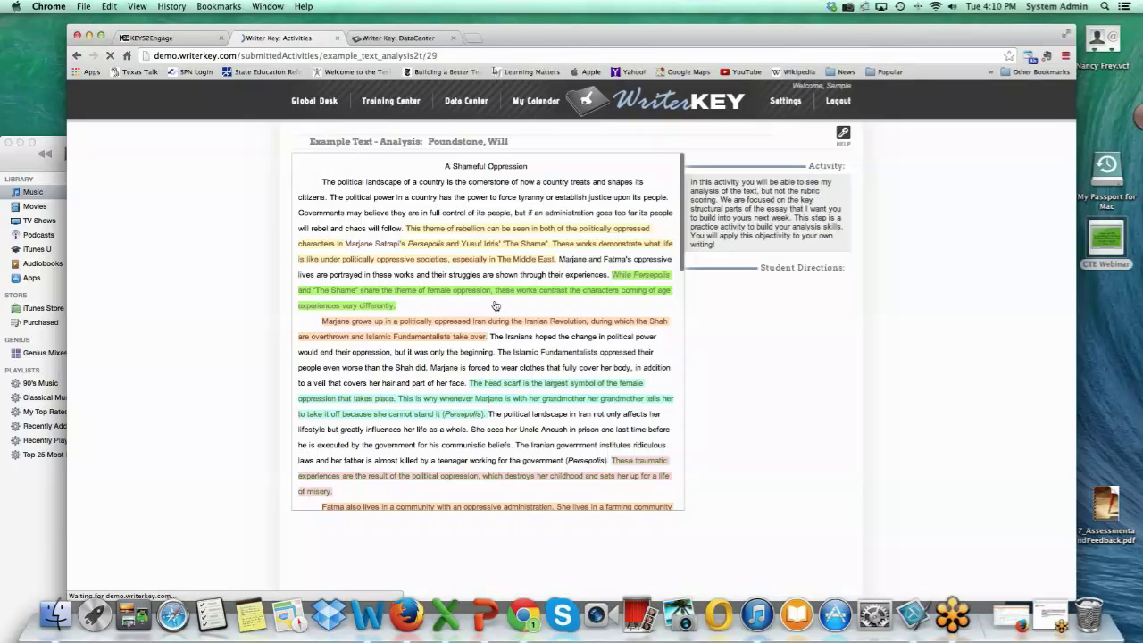
{"action": "mouse_move", "coordinate": [497, 324]}
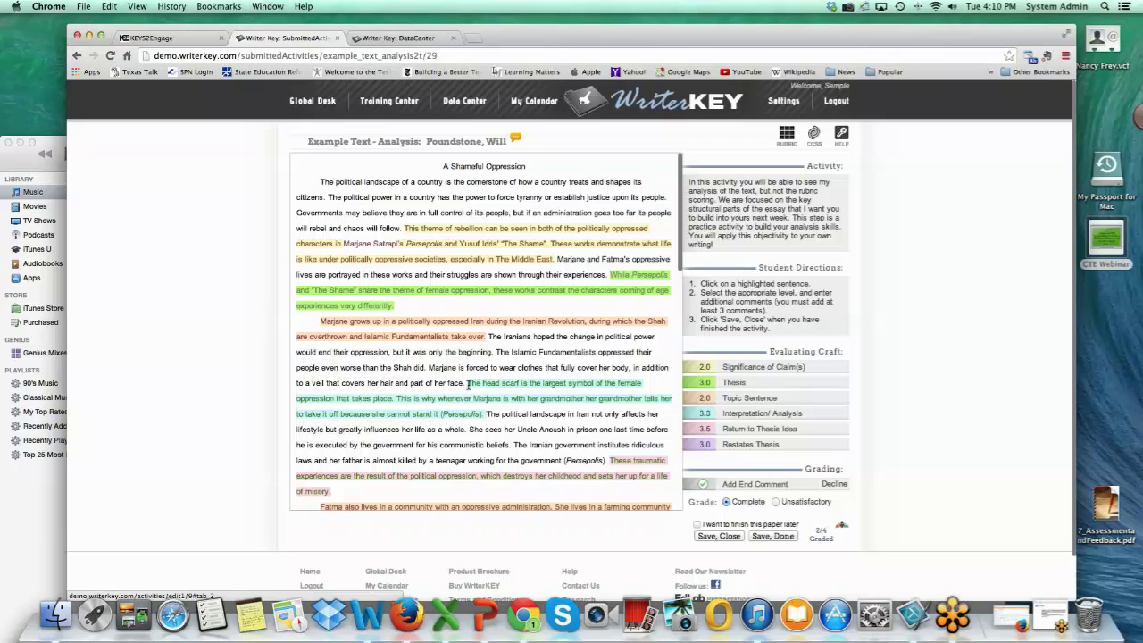
{"action": "mouse_move", "coordinate": [473, 394]}
{"action": "left_click", "coordinate": [787, 134]}
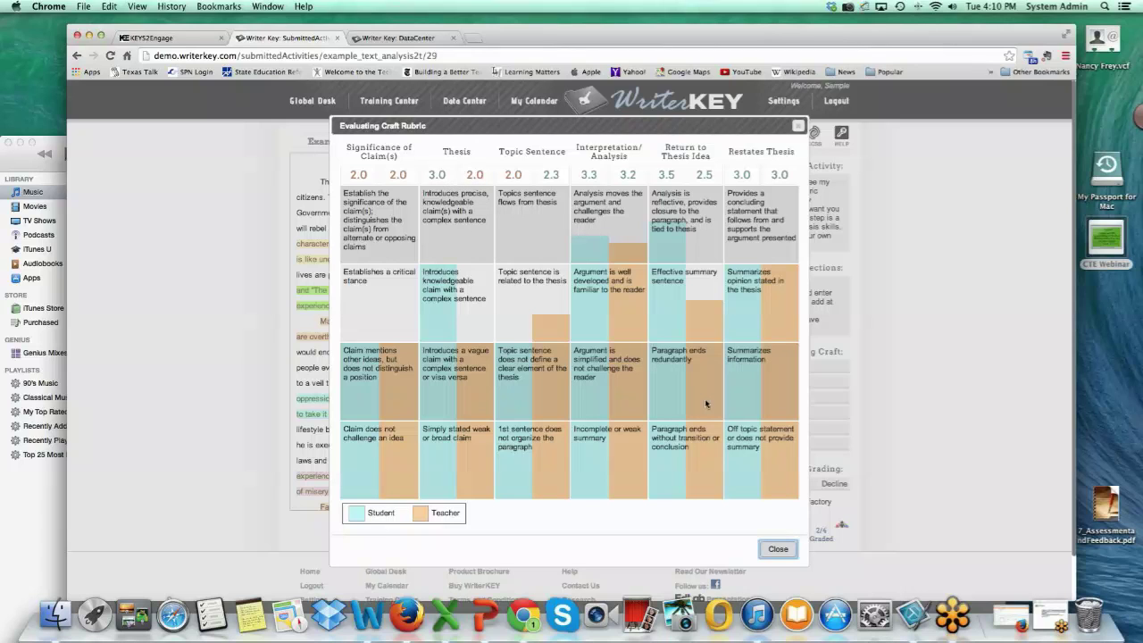
{"action": "left_click", "coordinate": [779, 550]}
View the Global Desk, where Good Will Hunting final version shows 18 graded, 2 awaiting, 4 missing.
{"action": "left_click", "coordinate": [301, 100]}
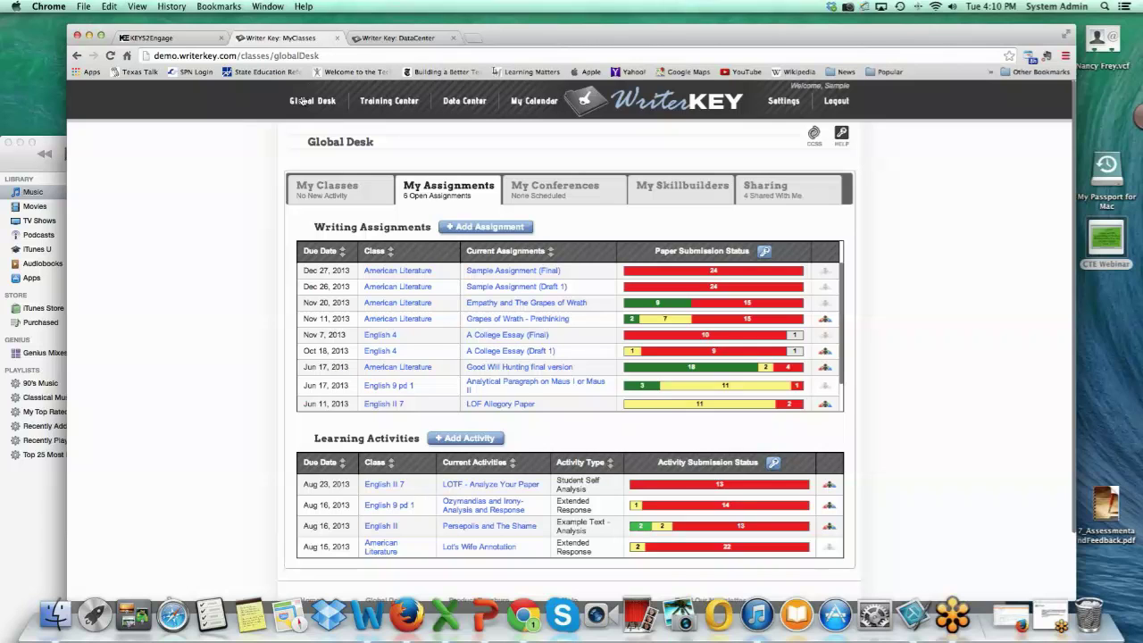
{"action": "mouse_move", "coordinate": [674, 368]}
{"action": "left_click_drag", "start_coordinate": [466, 40], "coordinate": [464, 29]}
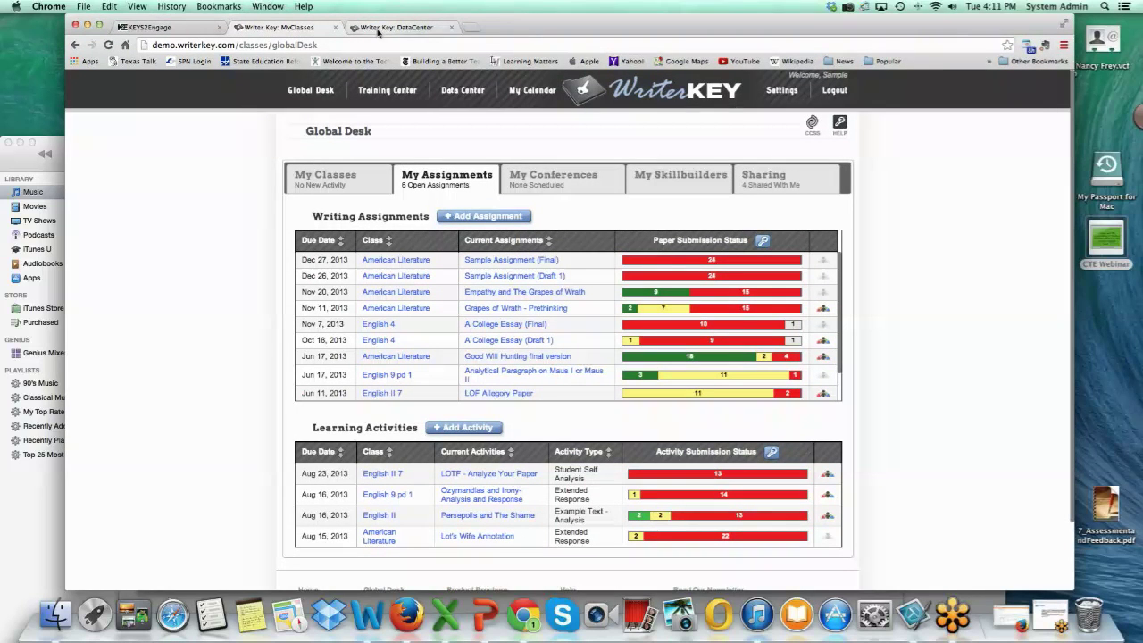
Load writerkey.com in a new browser tab and scroll through its home page.
{"action": "left_click", "coordinate": [474, 28]}
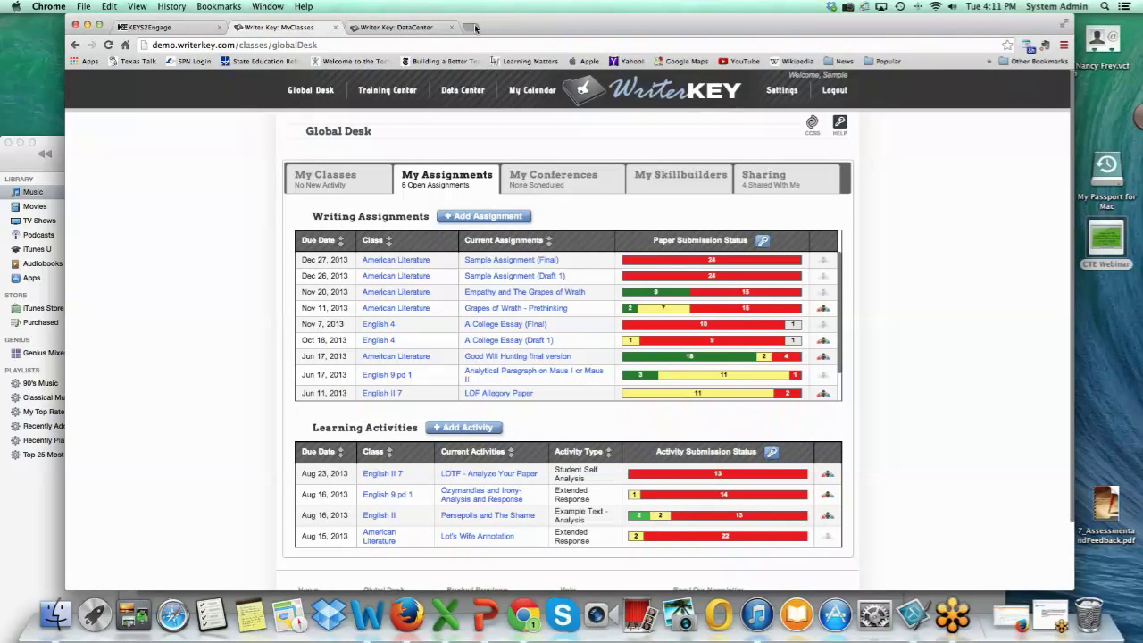
{"action": "type", "text": "writerkey.com"}
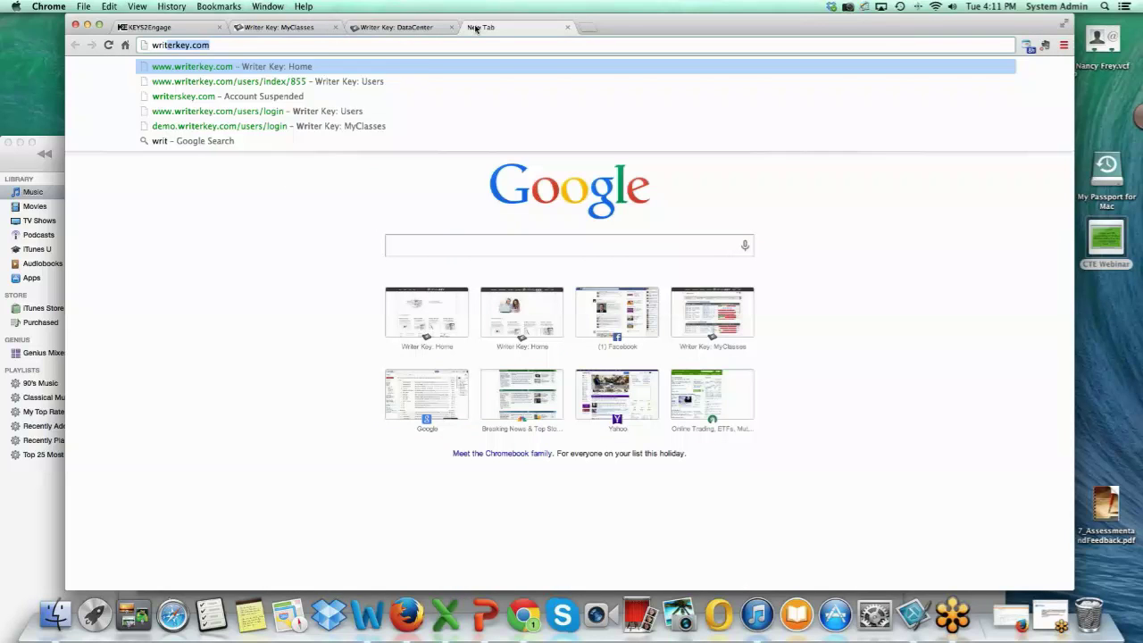
{"action": "key", "text": "Return"}
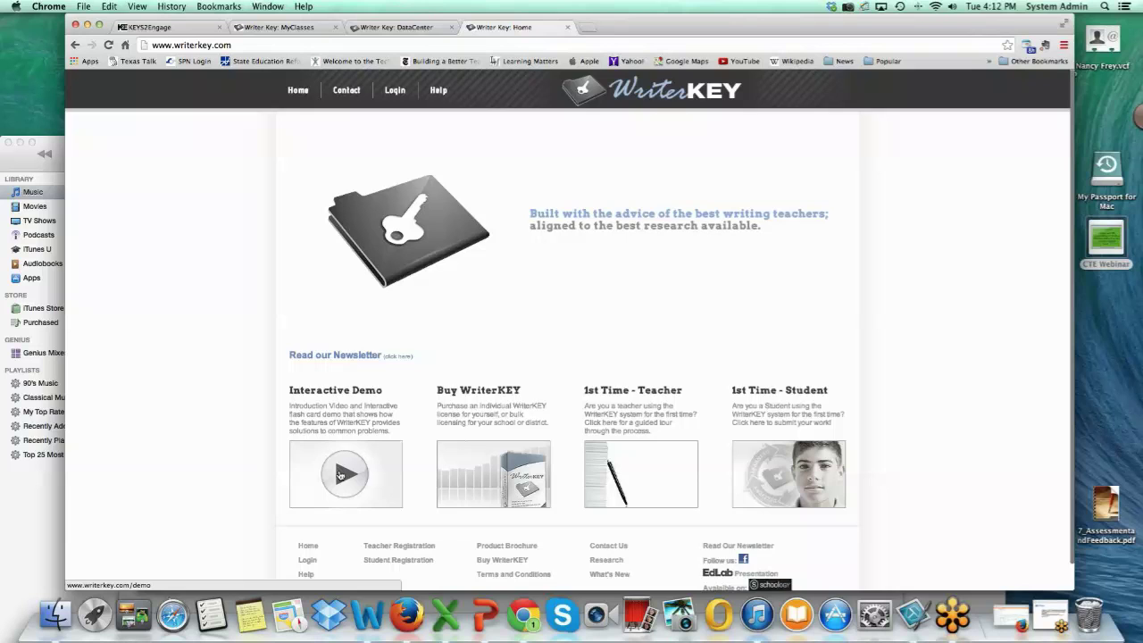
{"action": "scroll", "coordinate": [339, 475], "scroll_direction": "down", "scroll_amount": 1}
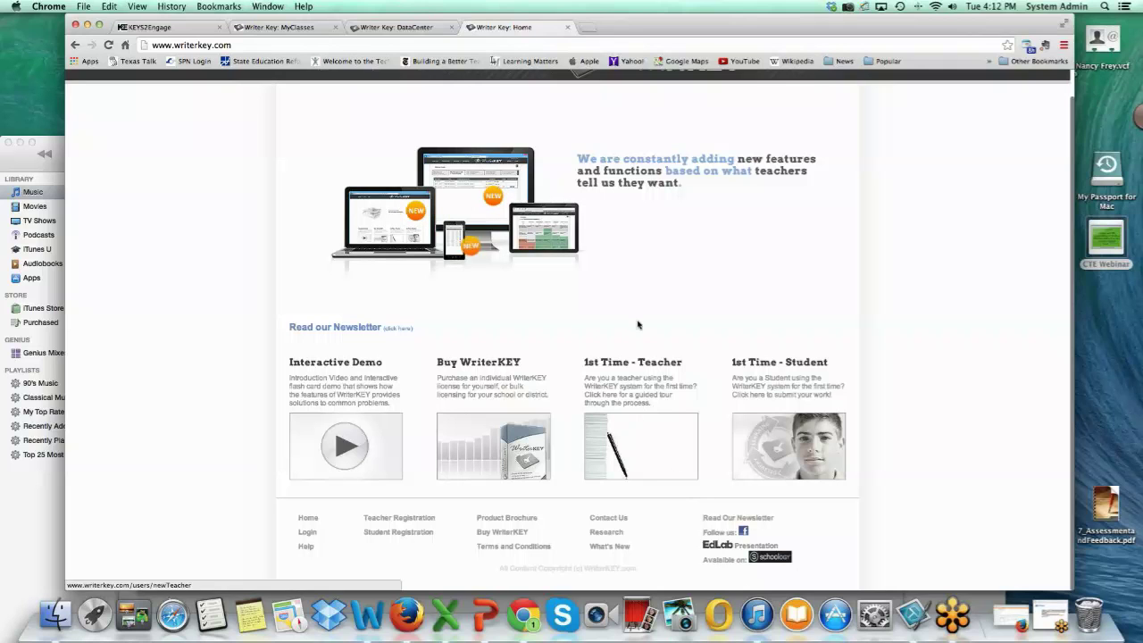
{"action": "scroll", "coordinate": [637, 322], "scroll_direction": "up", "scroll_amount": 1}
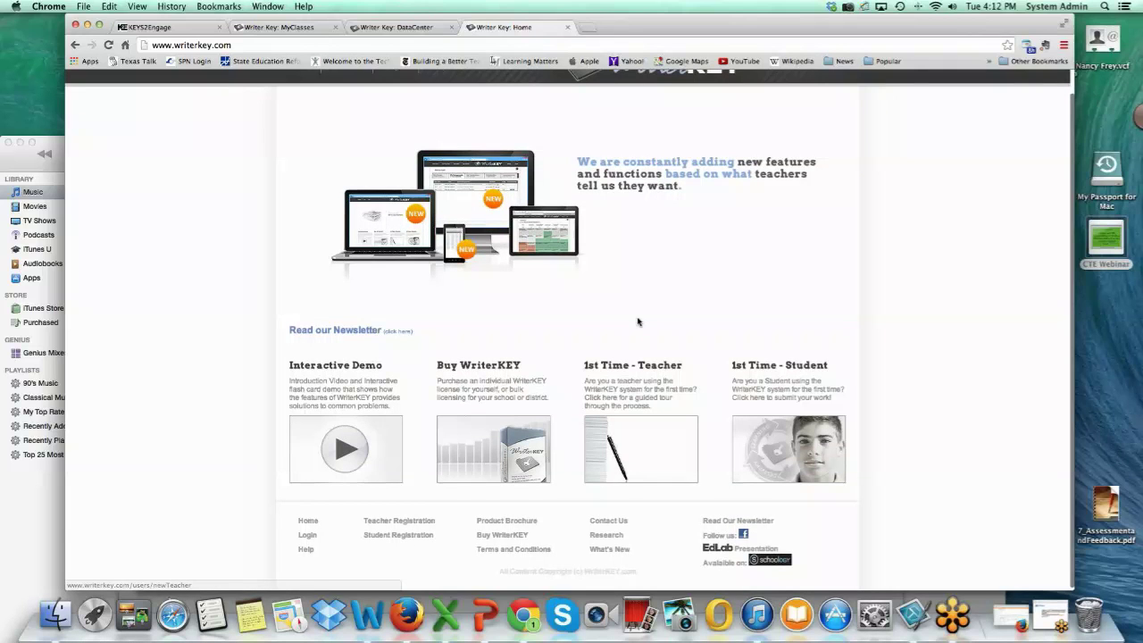
{"action": "scroll", "coordinate": [637, 321], "scroll_direction": "up", "scroll_amount": 3}
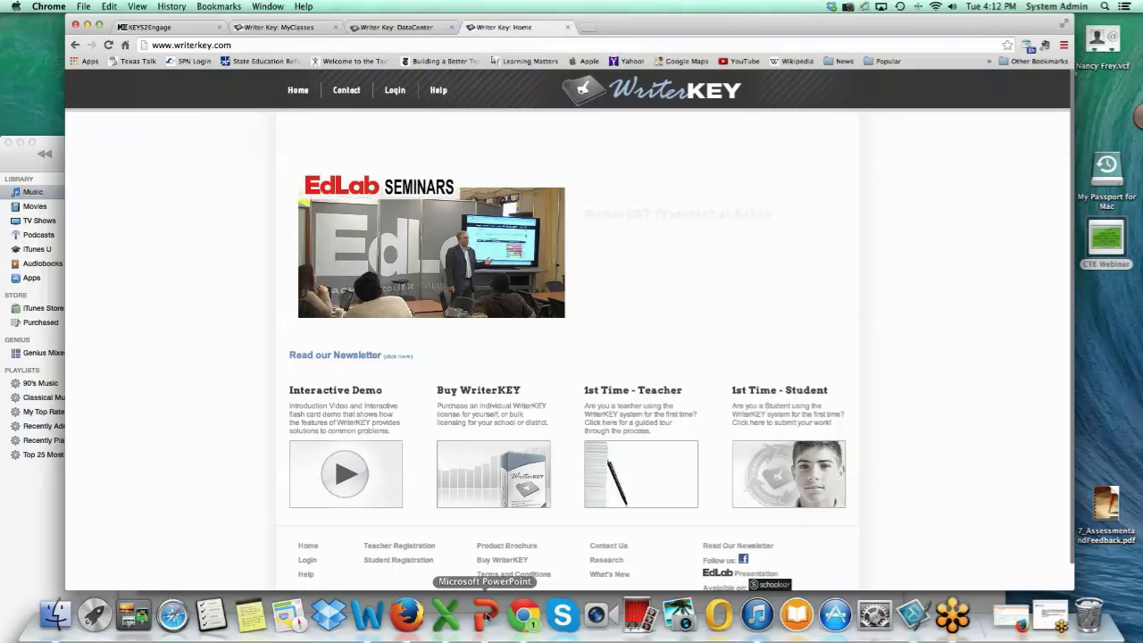
Switch back to the Writer Key: MyClasses tab showing the Global Desk.
{"action": "left_click", "coordinate": [293, 32]}
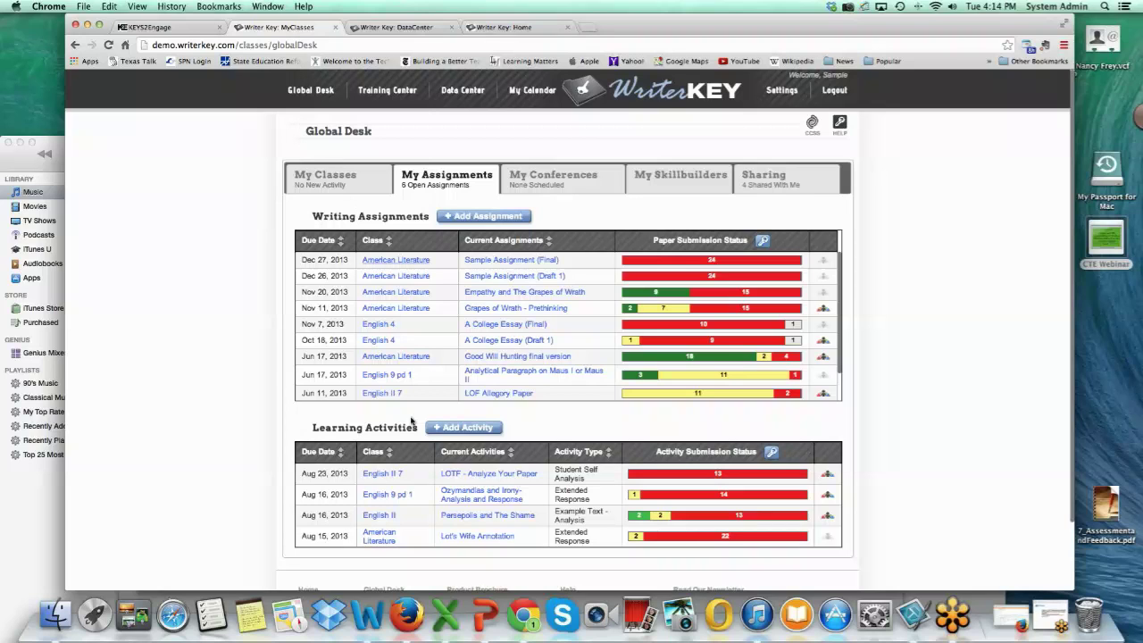
Bring PowerPoint forward and display slide 20, Webinar Extras, of the CTE Webinar deck.
{"action": "left_click", "coordinate": [482, 618]}
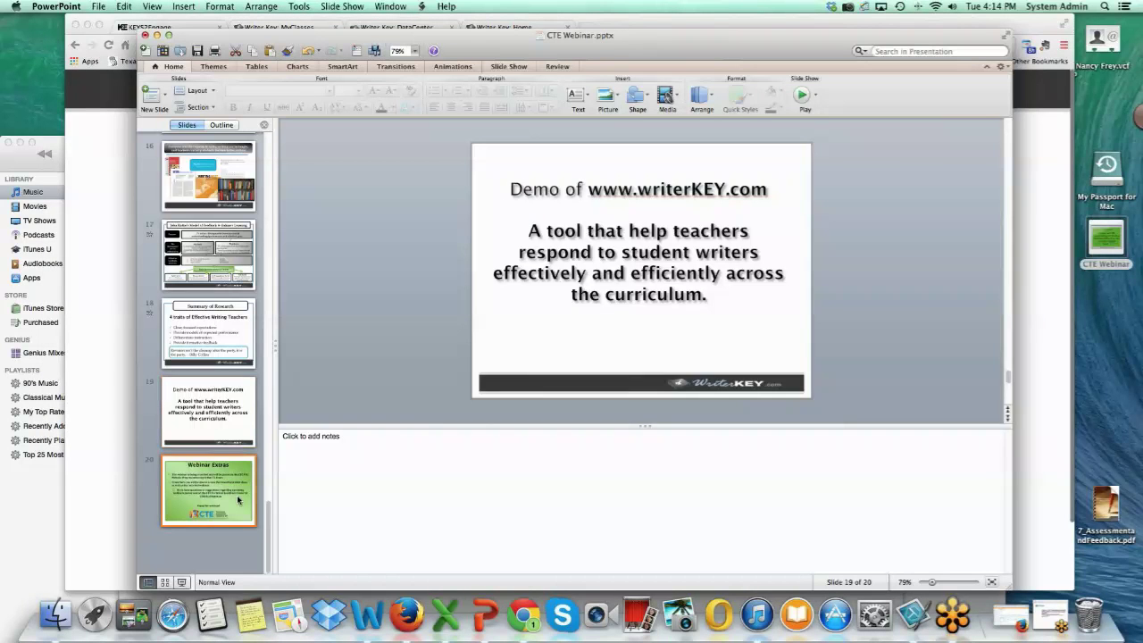
{"action": "left_click", "coordinate": [238, 498]}
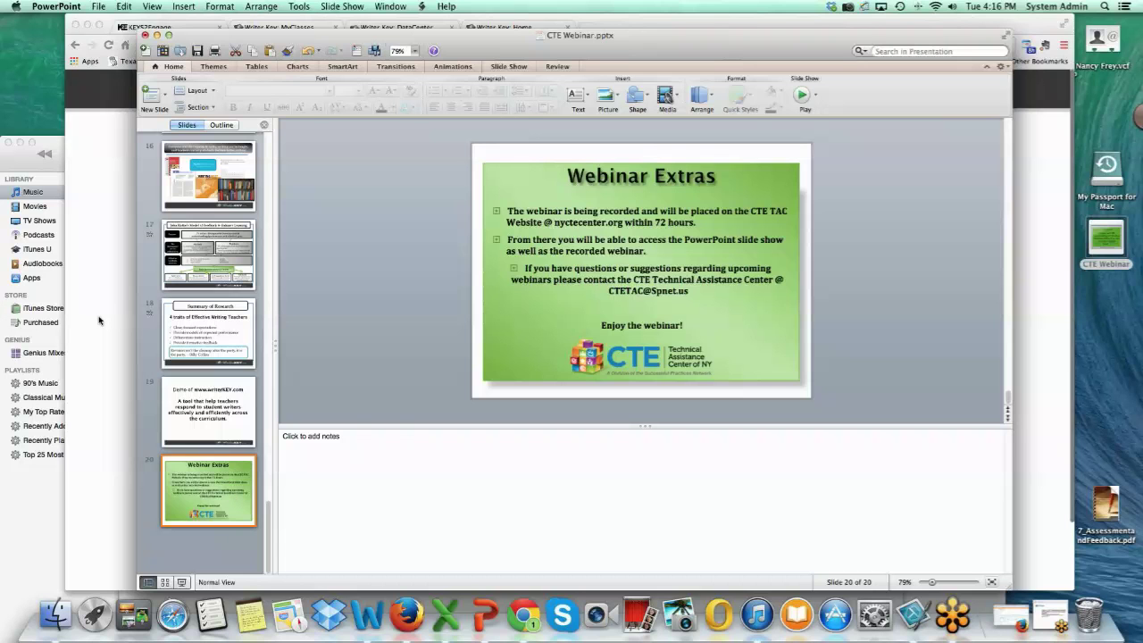
Filter Training Center objectives to grade 9-10, Informative/explanatory genre and Body category, then list them.
{"action": "key", "text": "super+Tab"}
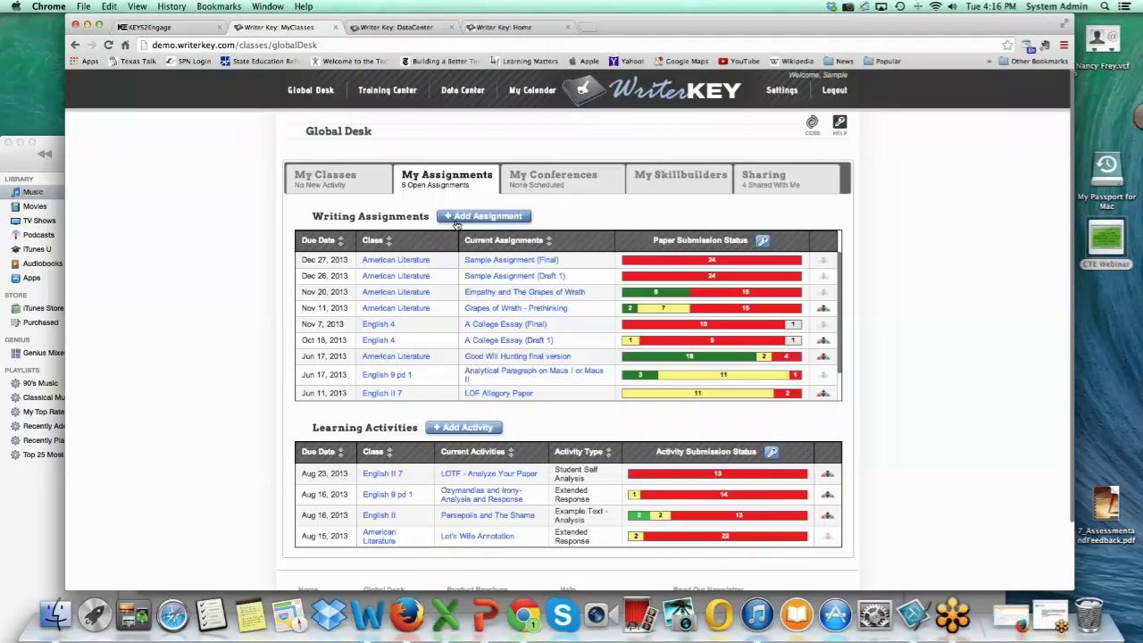
{"action": "left_click", "coordinate": [394, 97]}
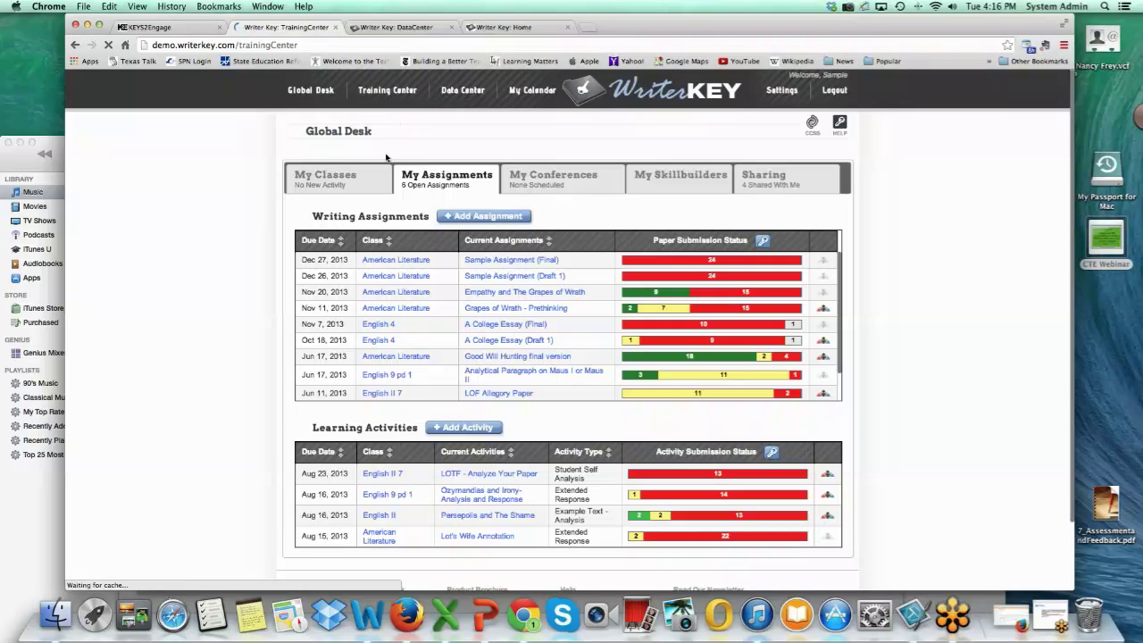
{"action": "left_click", "coordinate": [546, 175]}
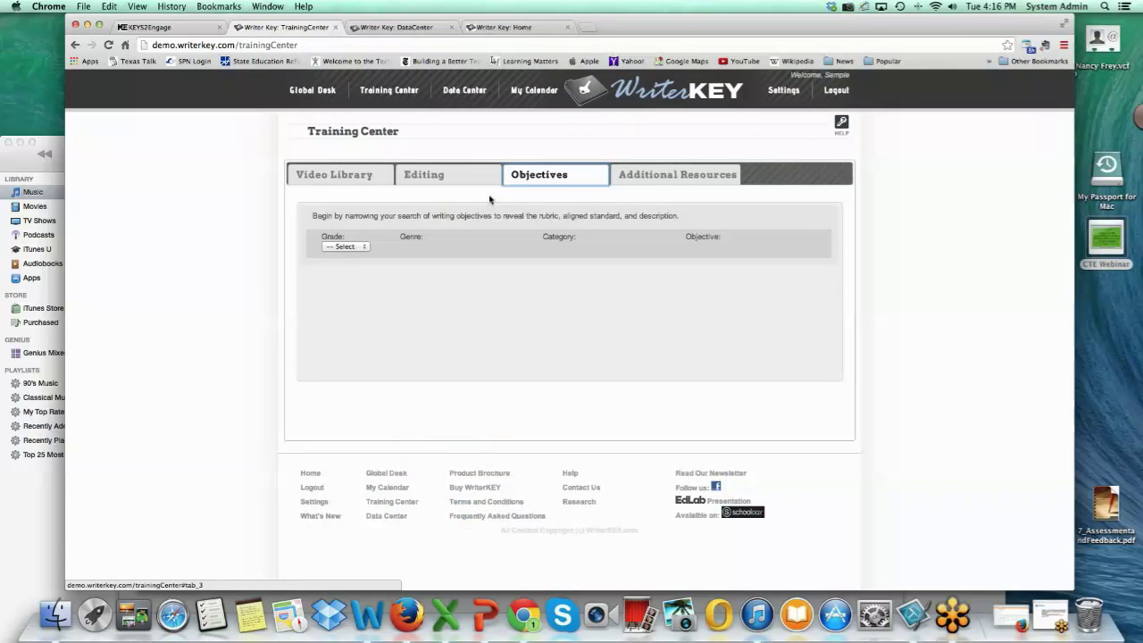
{"action": "left_click", "coordinate": [362, 248]}
{"action": "left_click", "coordinate": [365, 283]}
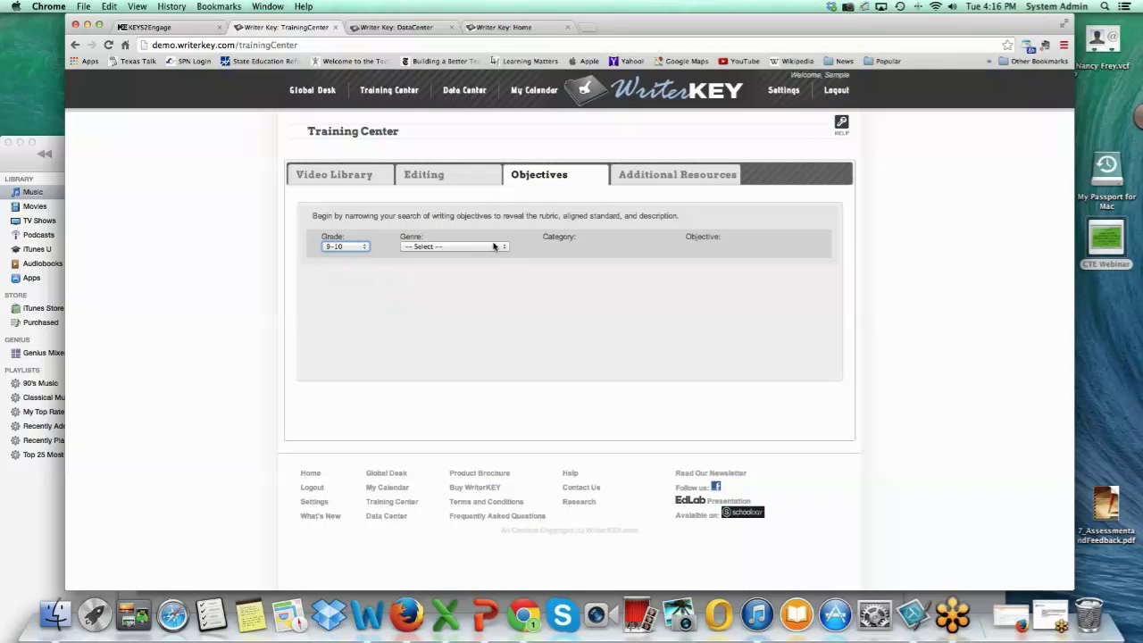
{"action": "left_click", "coordinate": [505, 248]}
{"action": "left_click", "coordinate": [496, 265]}
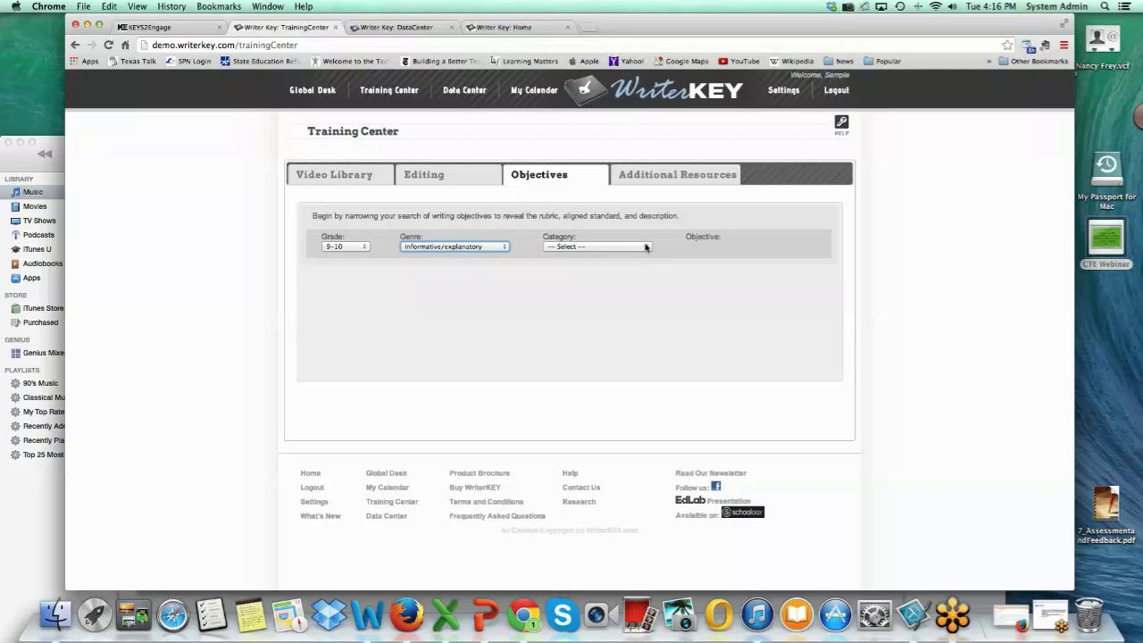
{"action": "left_click", "coordinate": [645, 248]}
{"action": "left_click", "coordinate": [567, 265]}
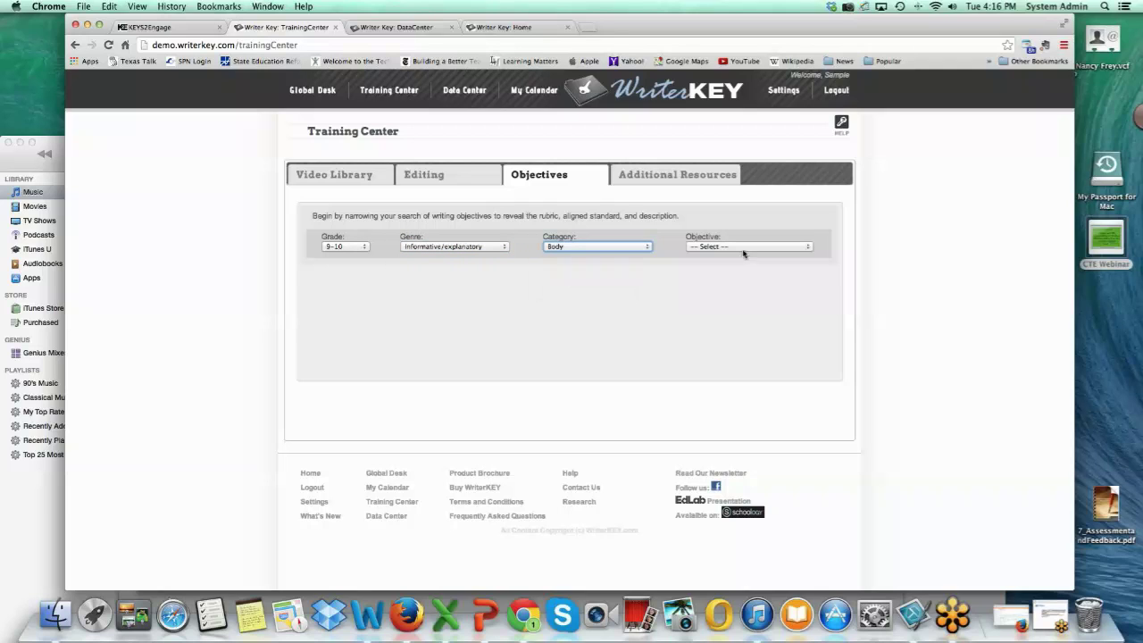
{"action": "left_click", "coordinate": [804, 246]}
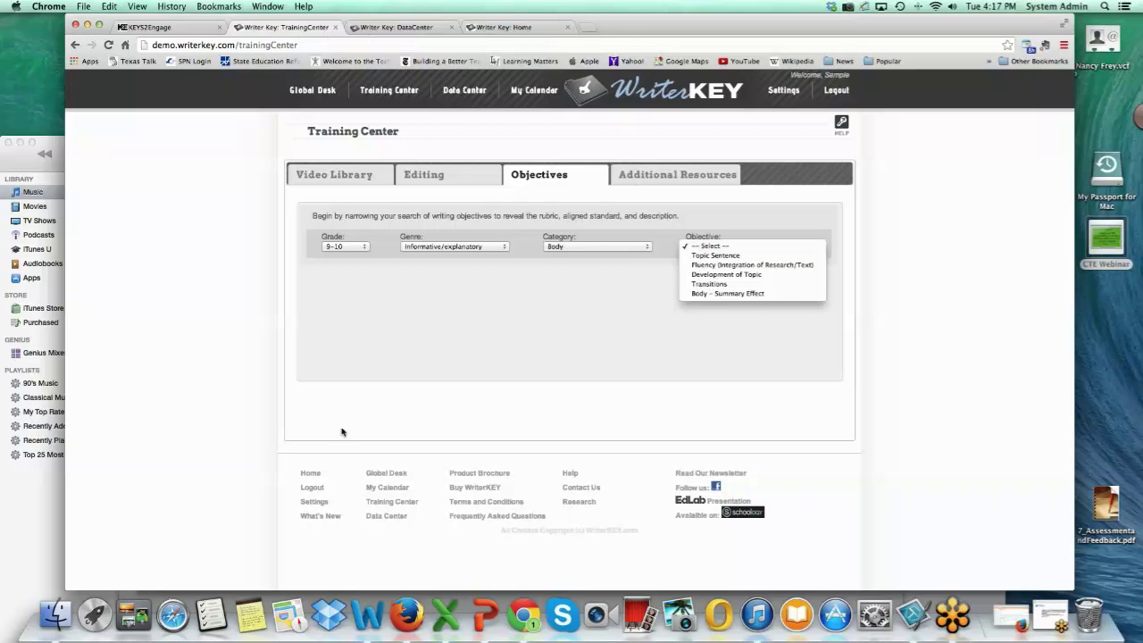
Switch back to PowerPoint to show the CTE Webinar deck's Webinar Extras slide.
{"action": "left_click", "coordinate": [482, 614]}
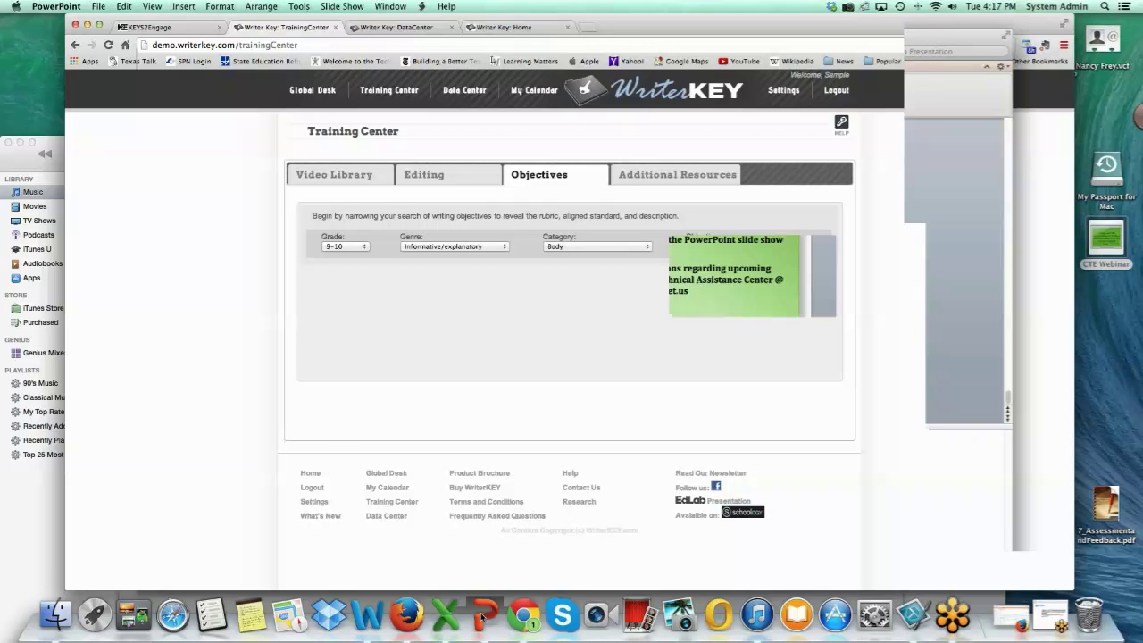